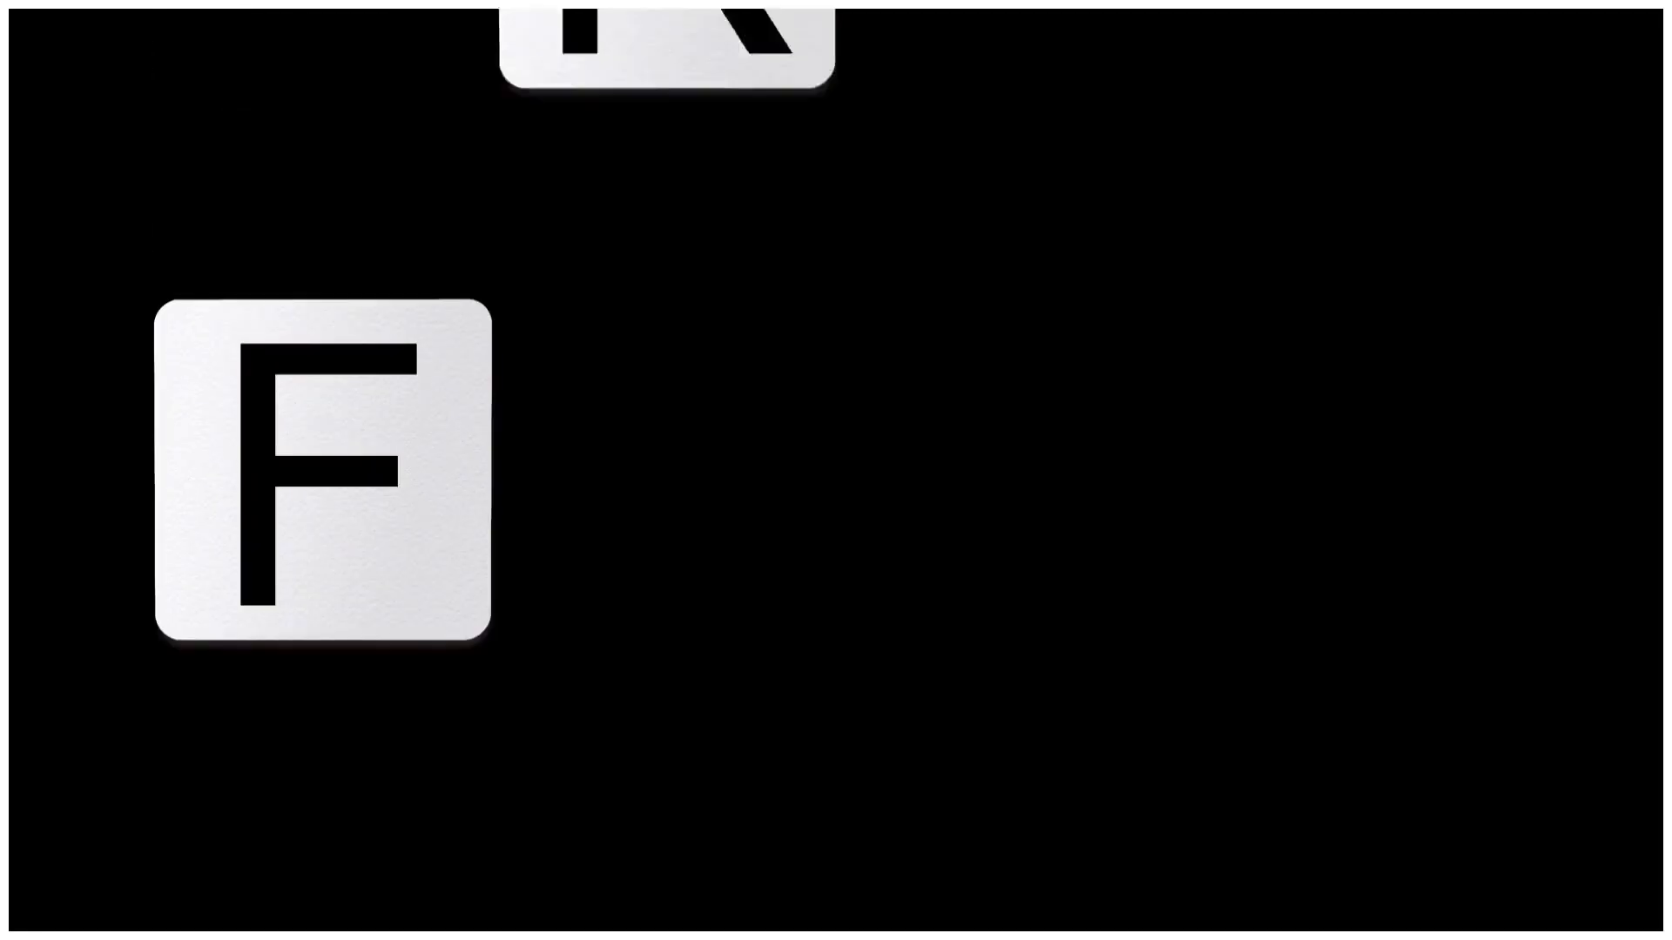
Place the crumpled paper photo on the right half of the page and stretch the purple square beside it into a rectangle about the photo's size
left_click_drag(958, 552, 1285, 526)
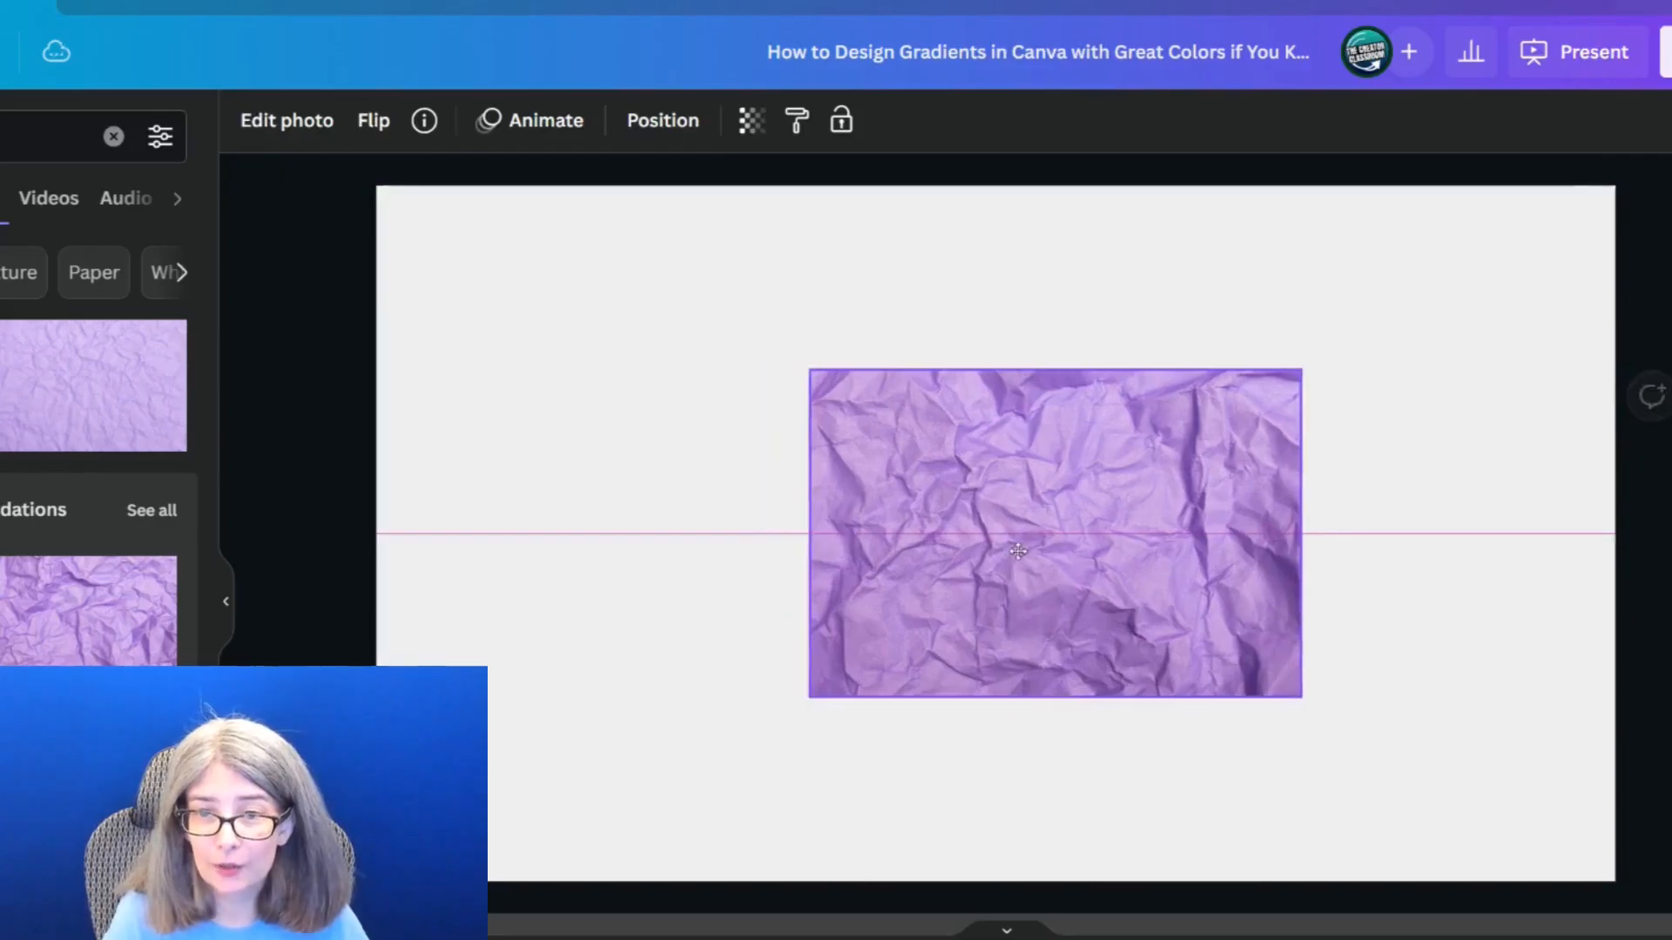
left_click(722, 493)
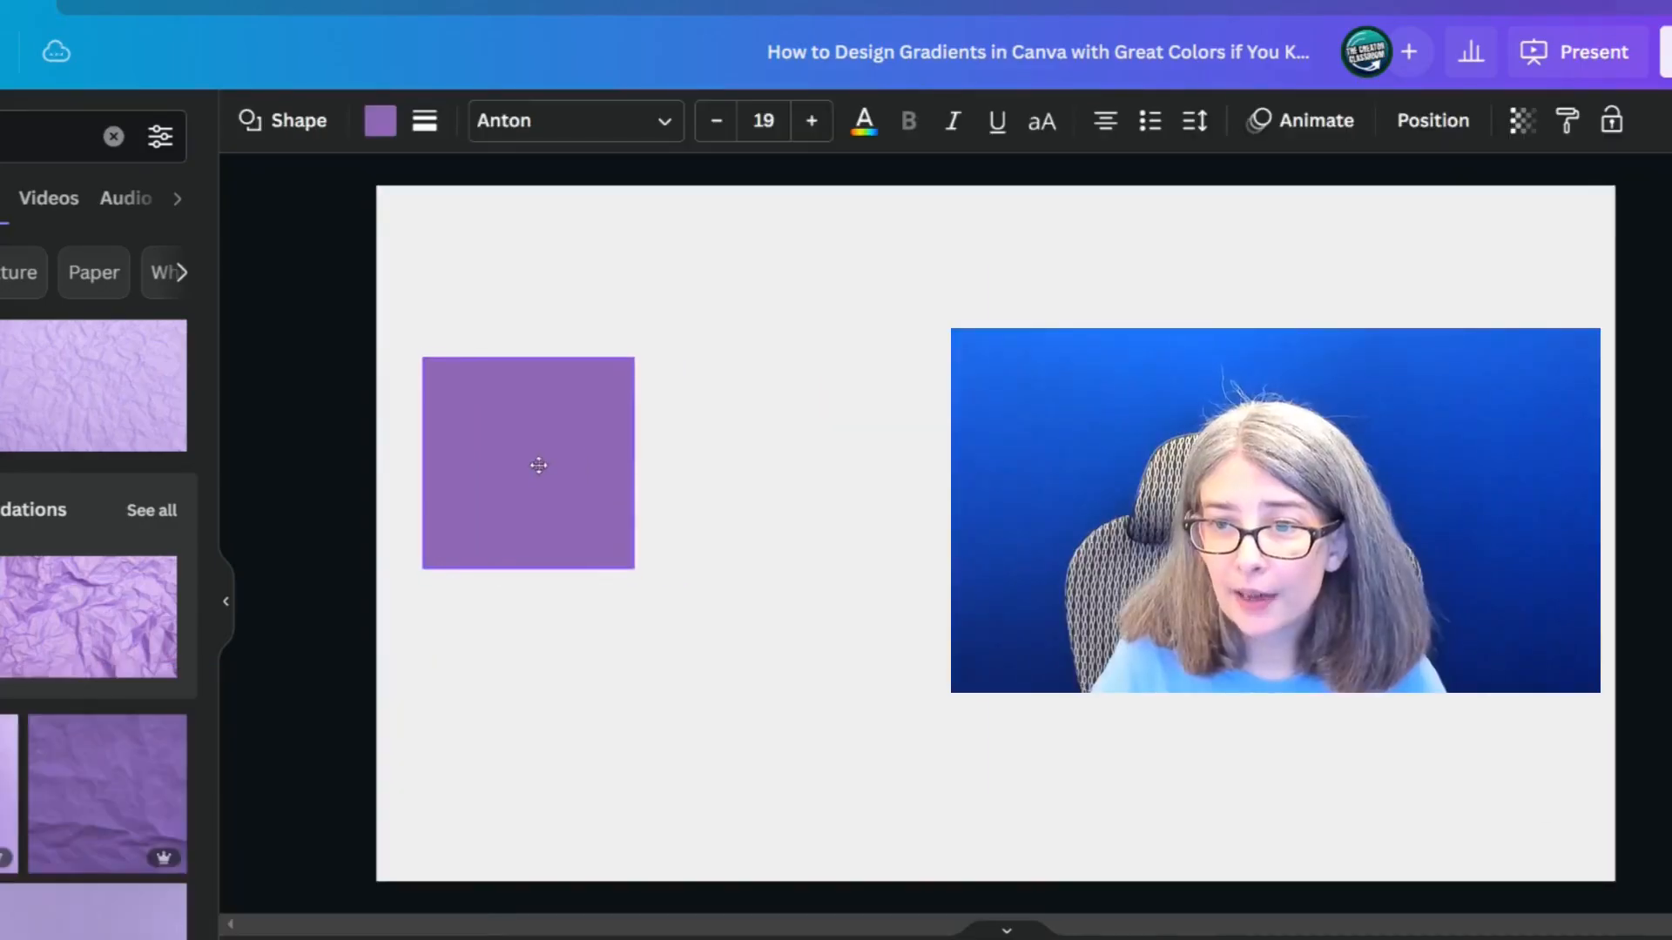
left_click_drag(541, 467, 533, 451)
left_click_drag(629, 468, 932, 452)
left_click_drag(690, 593, 676, 679)
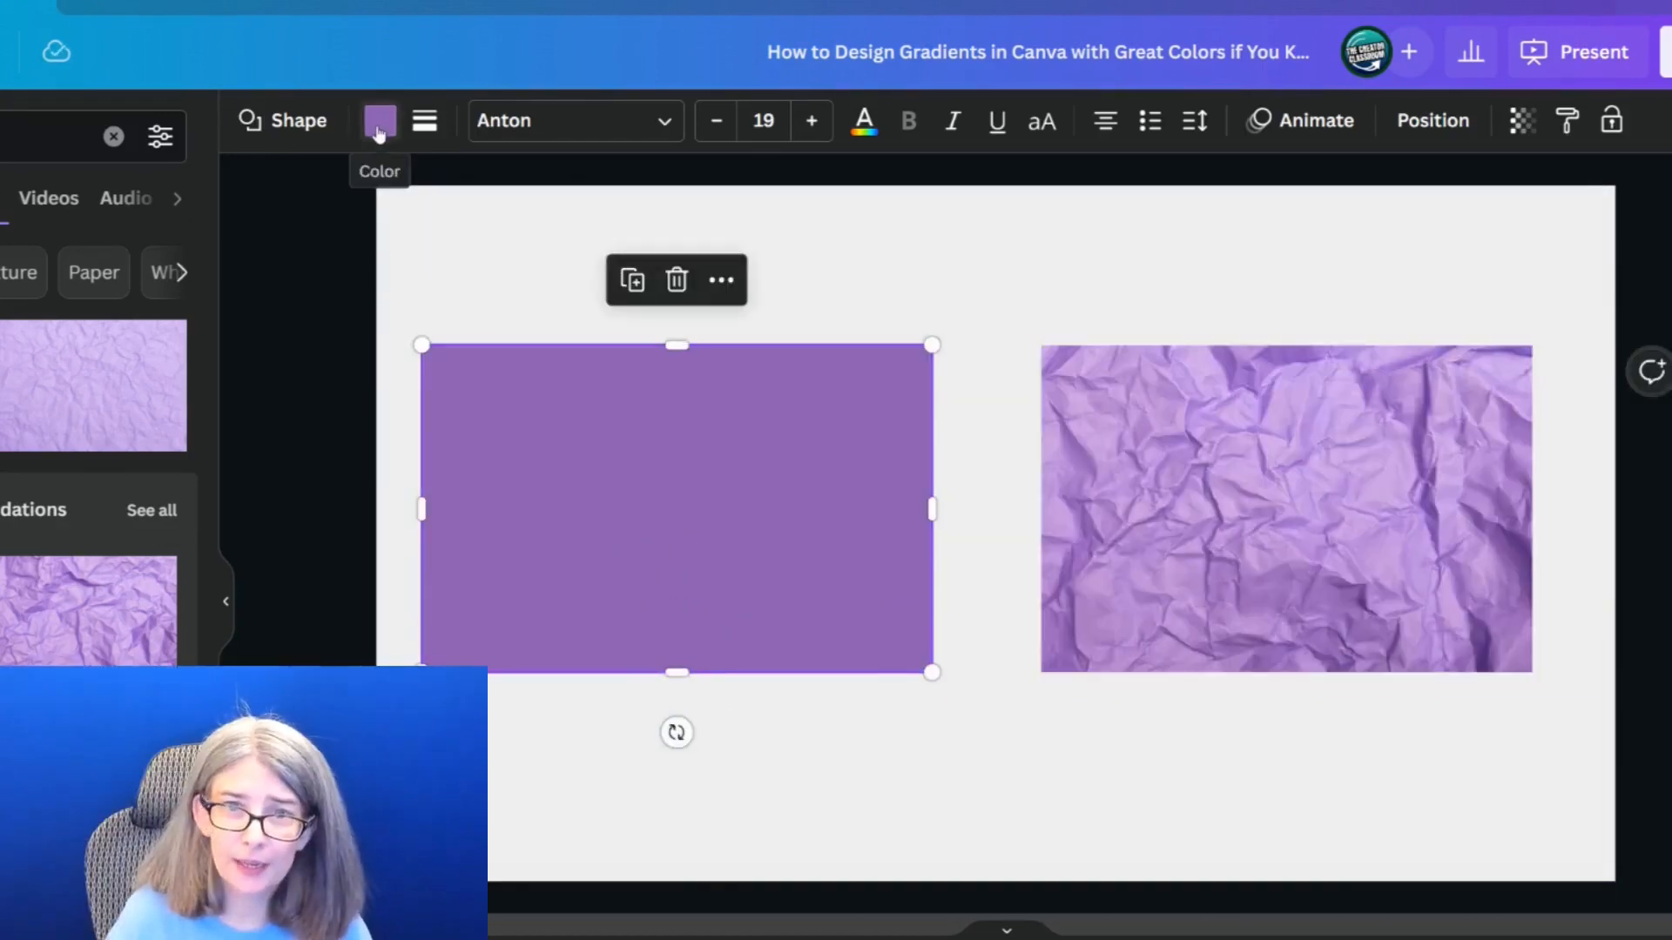
Change the purple rectangle's solid fill to a gradient with four color stops
left_click(379, 122)
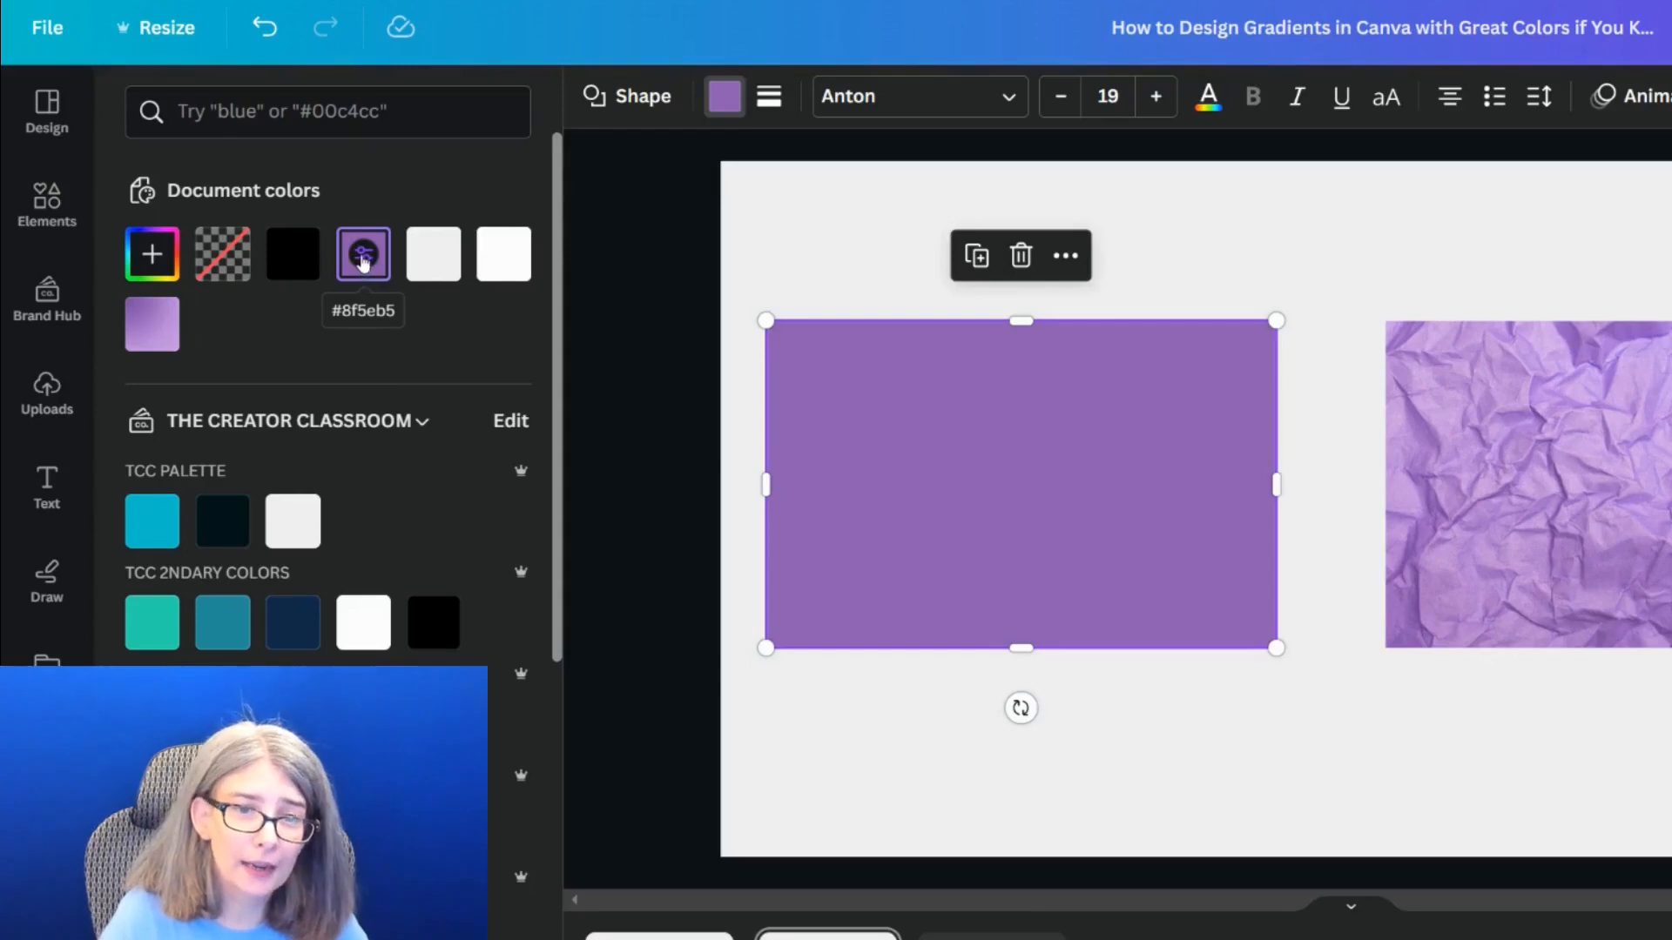
left_click(363, 260)
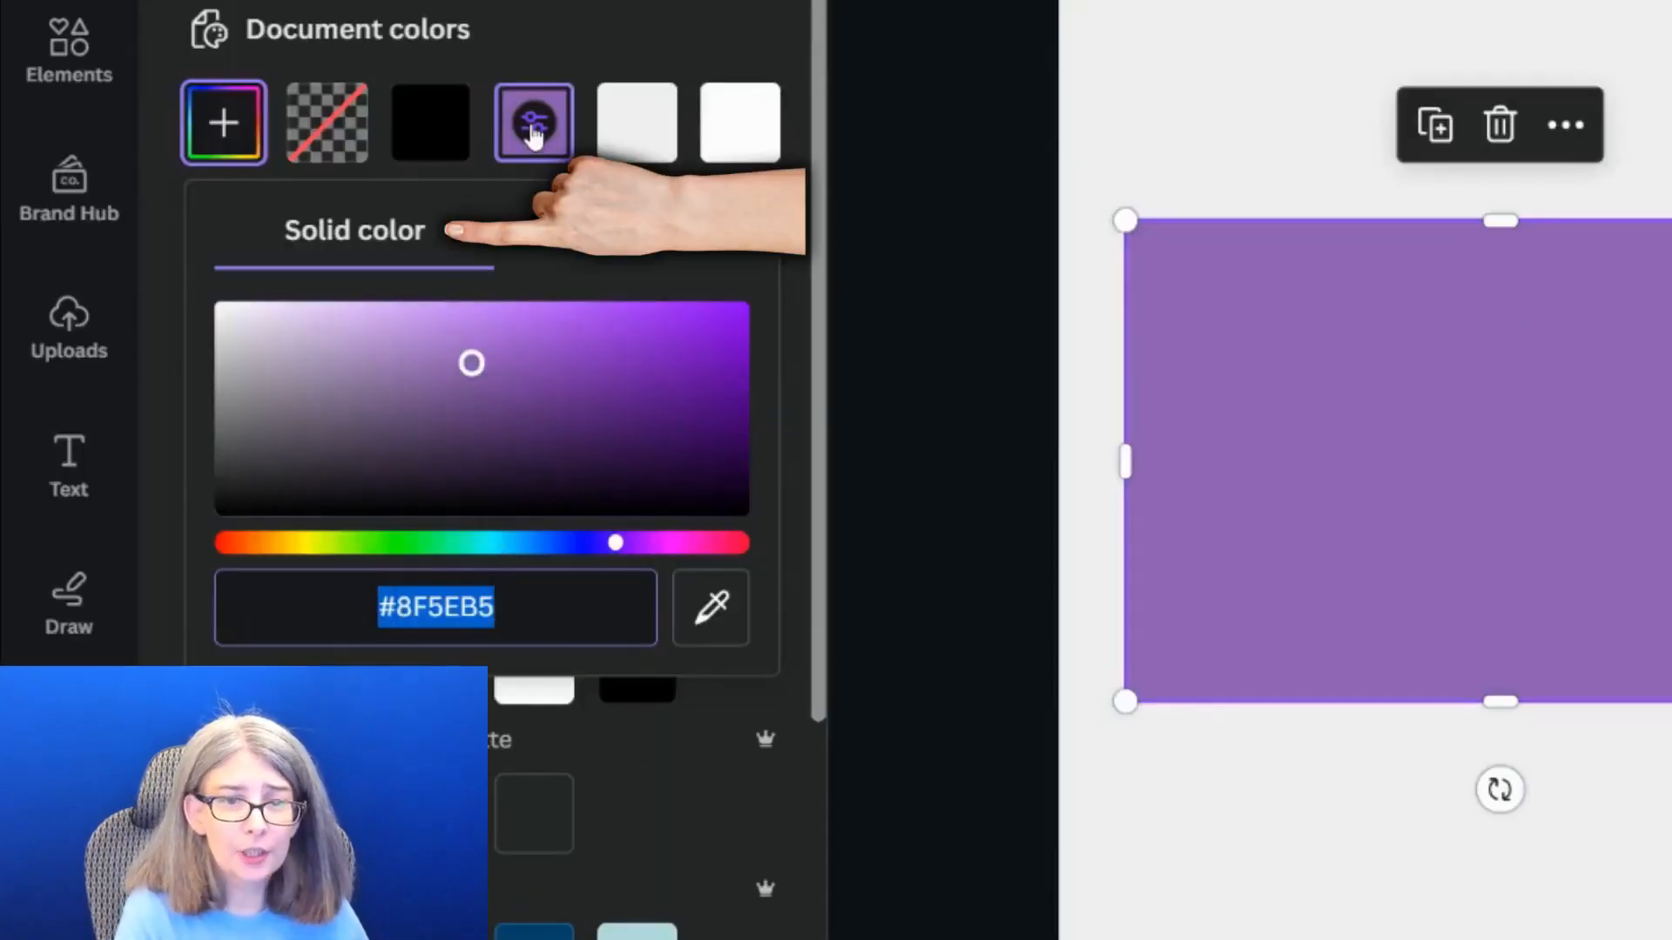
left_click(591, 239)
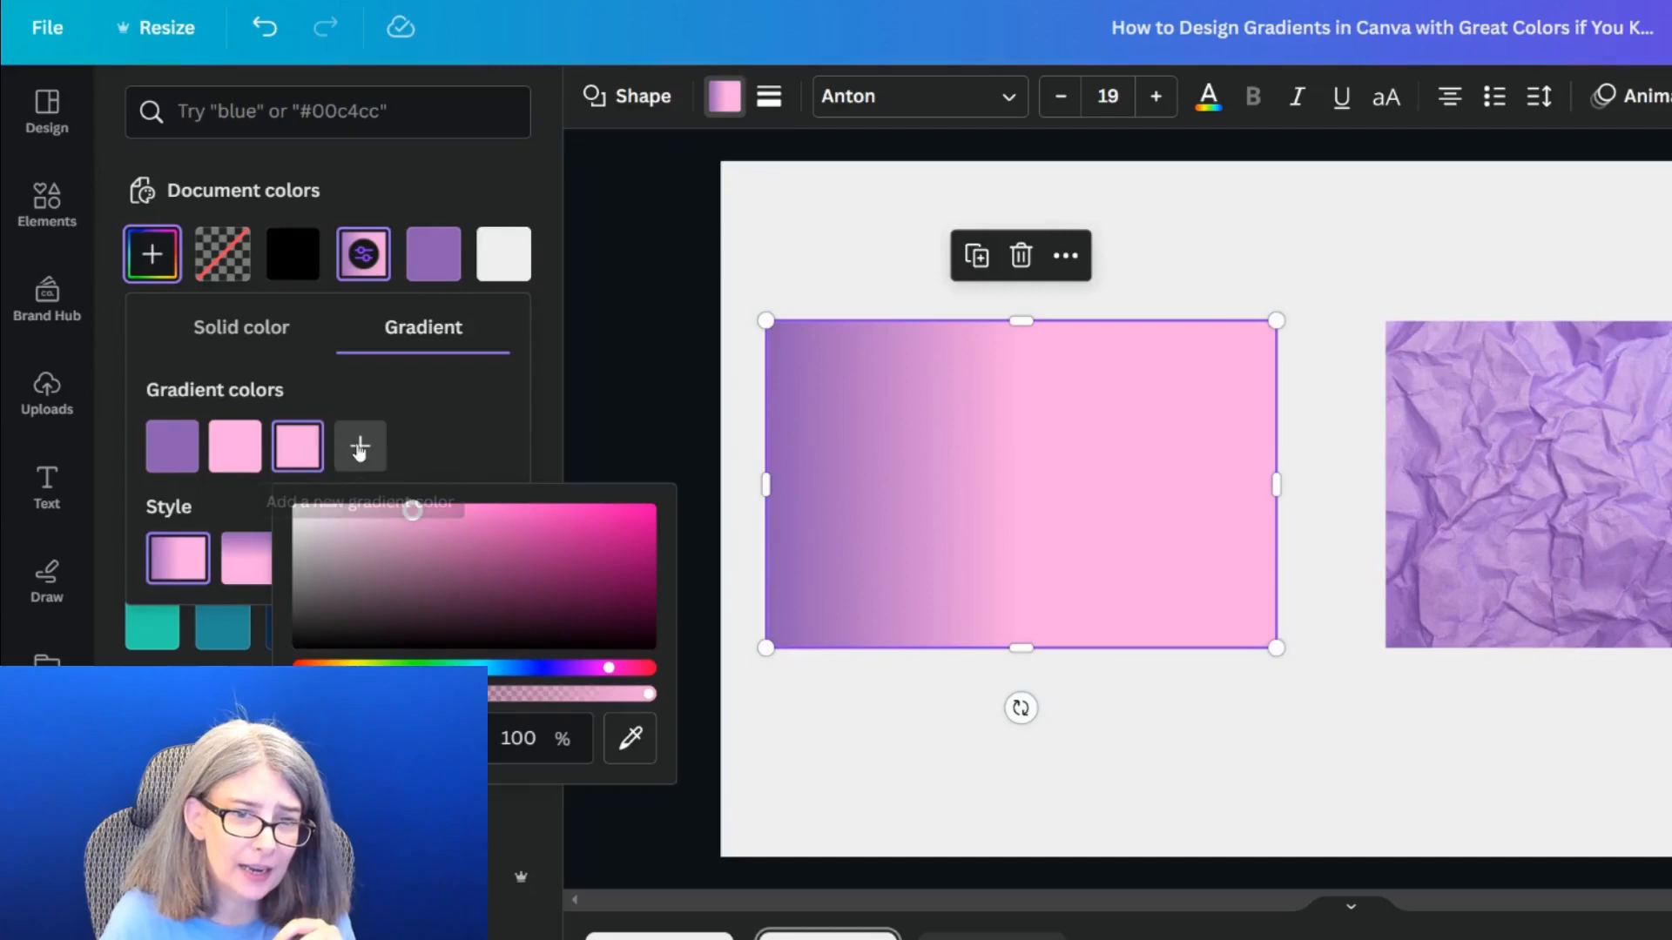
left_click(359, 448)
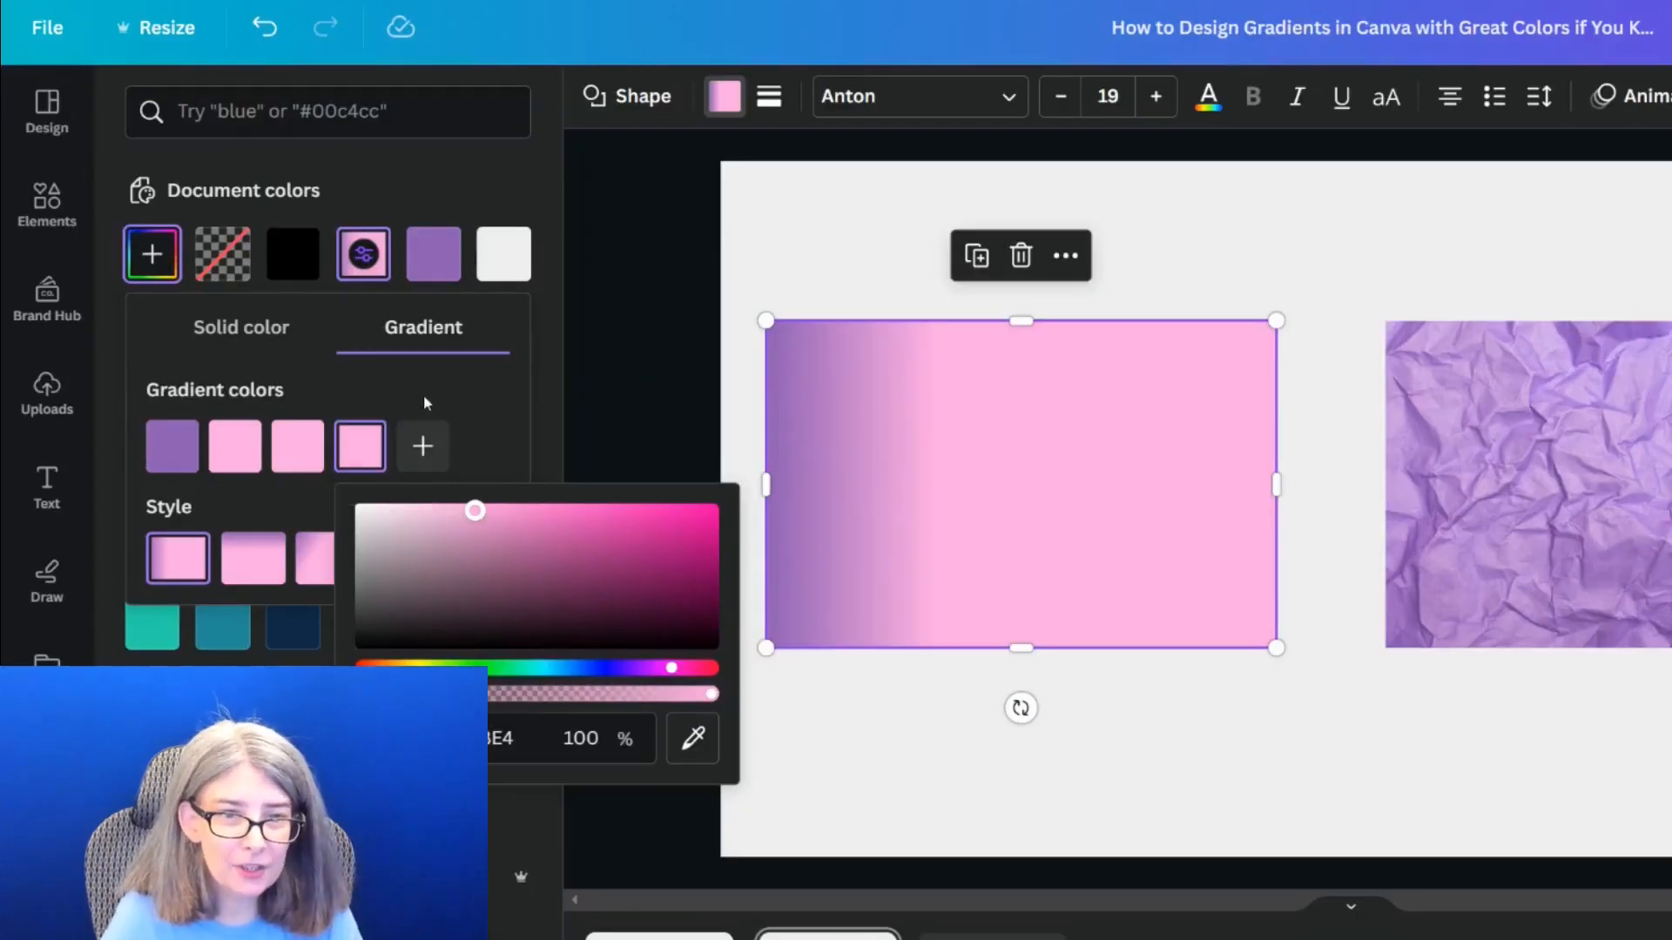
Set the gradient's first color to the dark purple #542E80 sampled from the crumpled paper photo's lower-right area
left_click(176, 451)
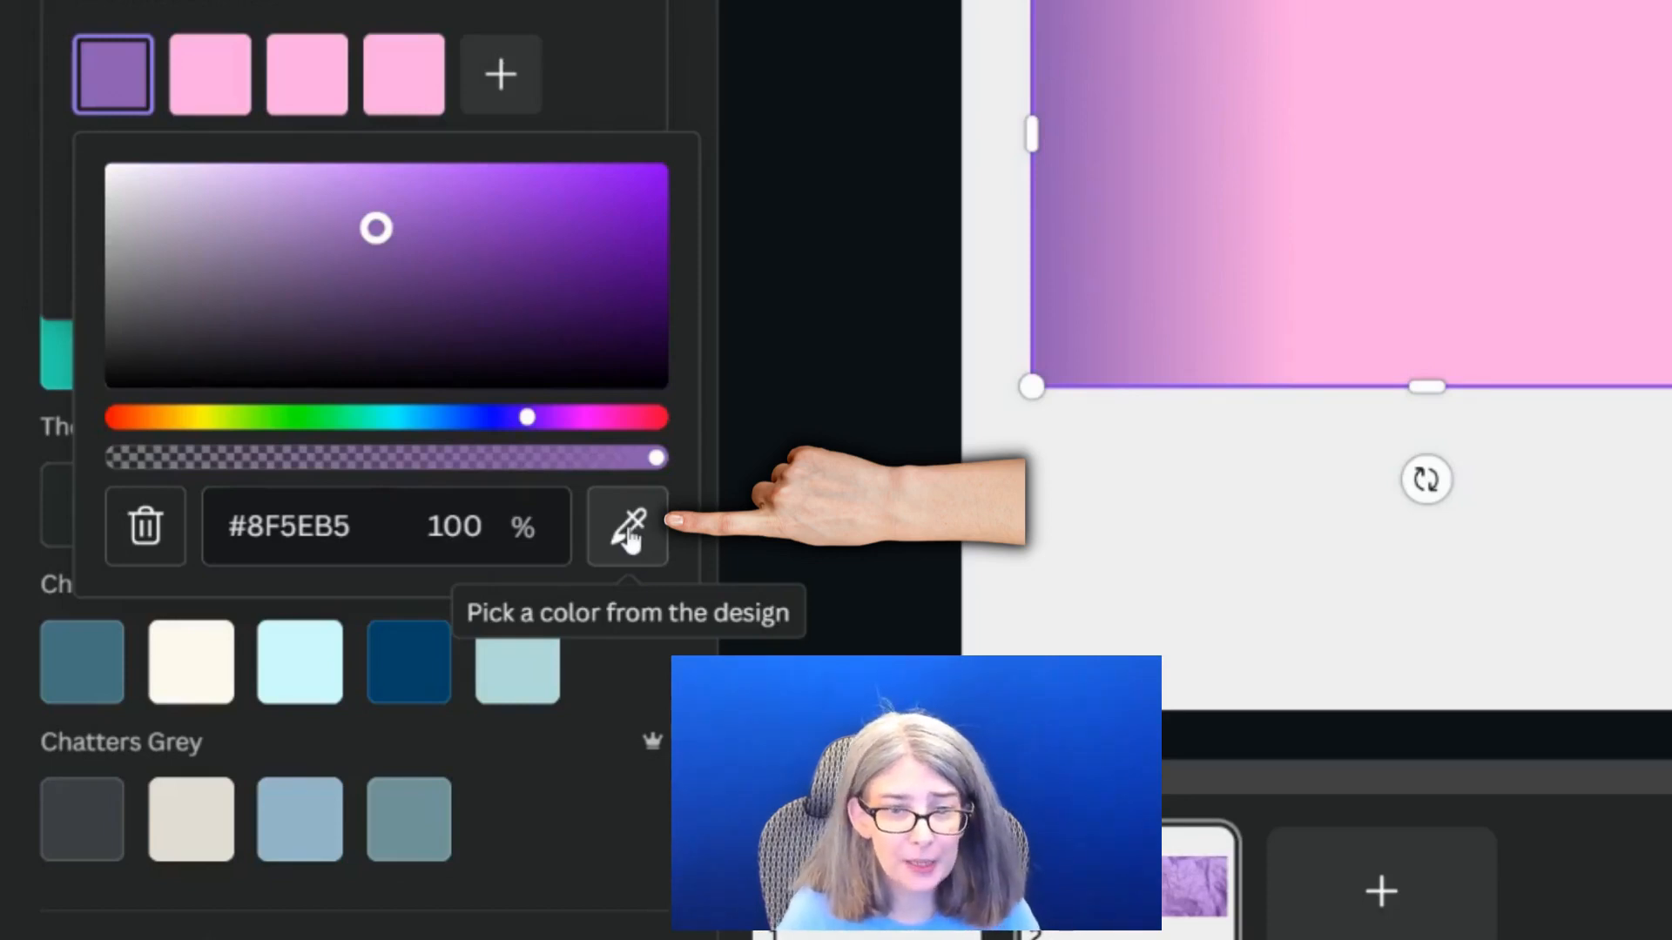
left_click(630, 534)
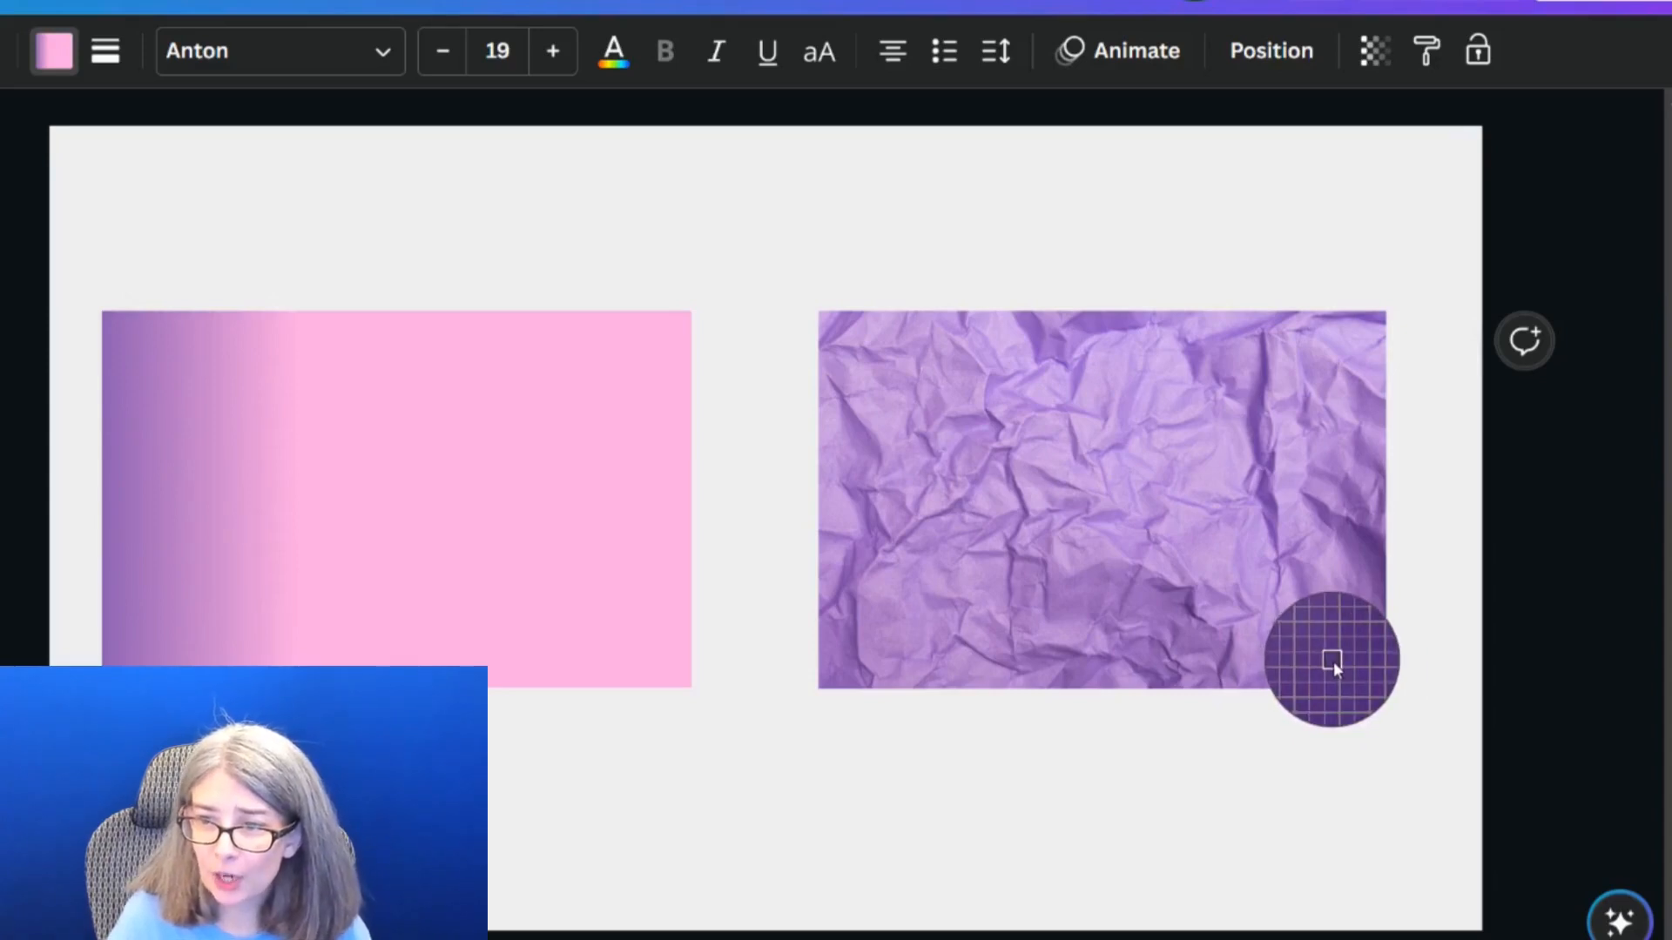
left_click(1334, 661)
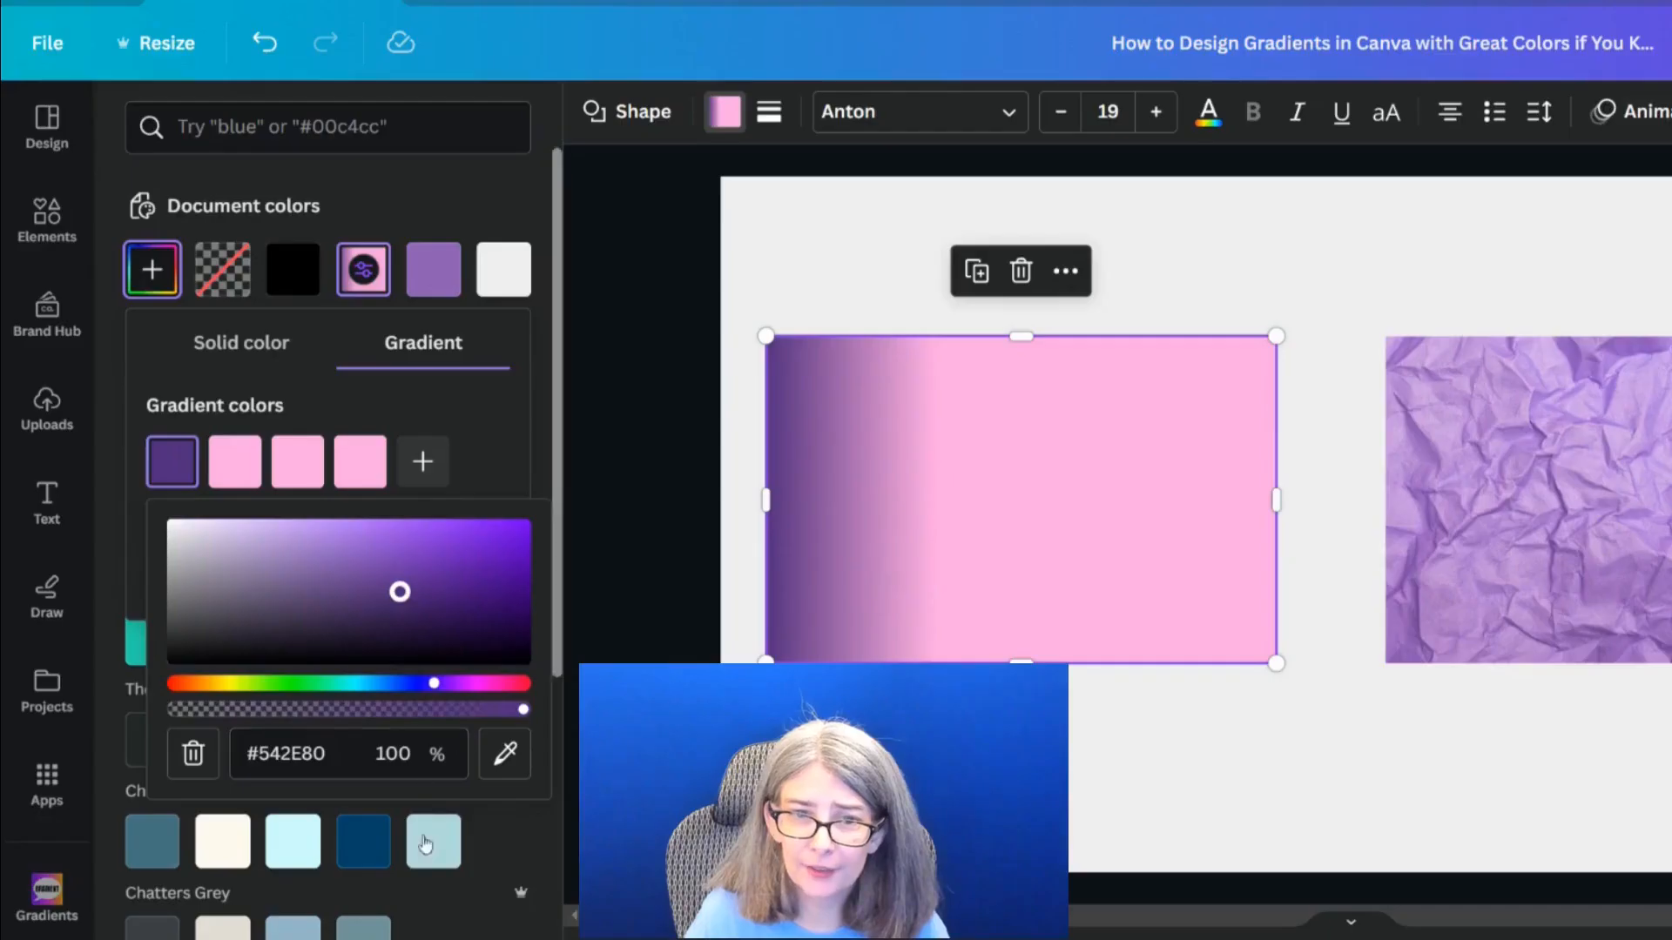
Set the gradient's second color to #9766BD, sampled from the photo colors palette
scroll(388, 895, "up", 2)
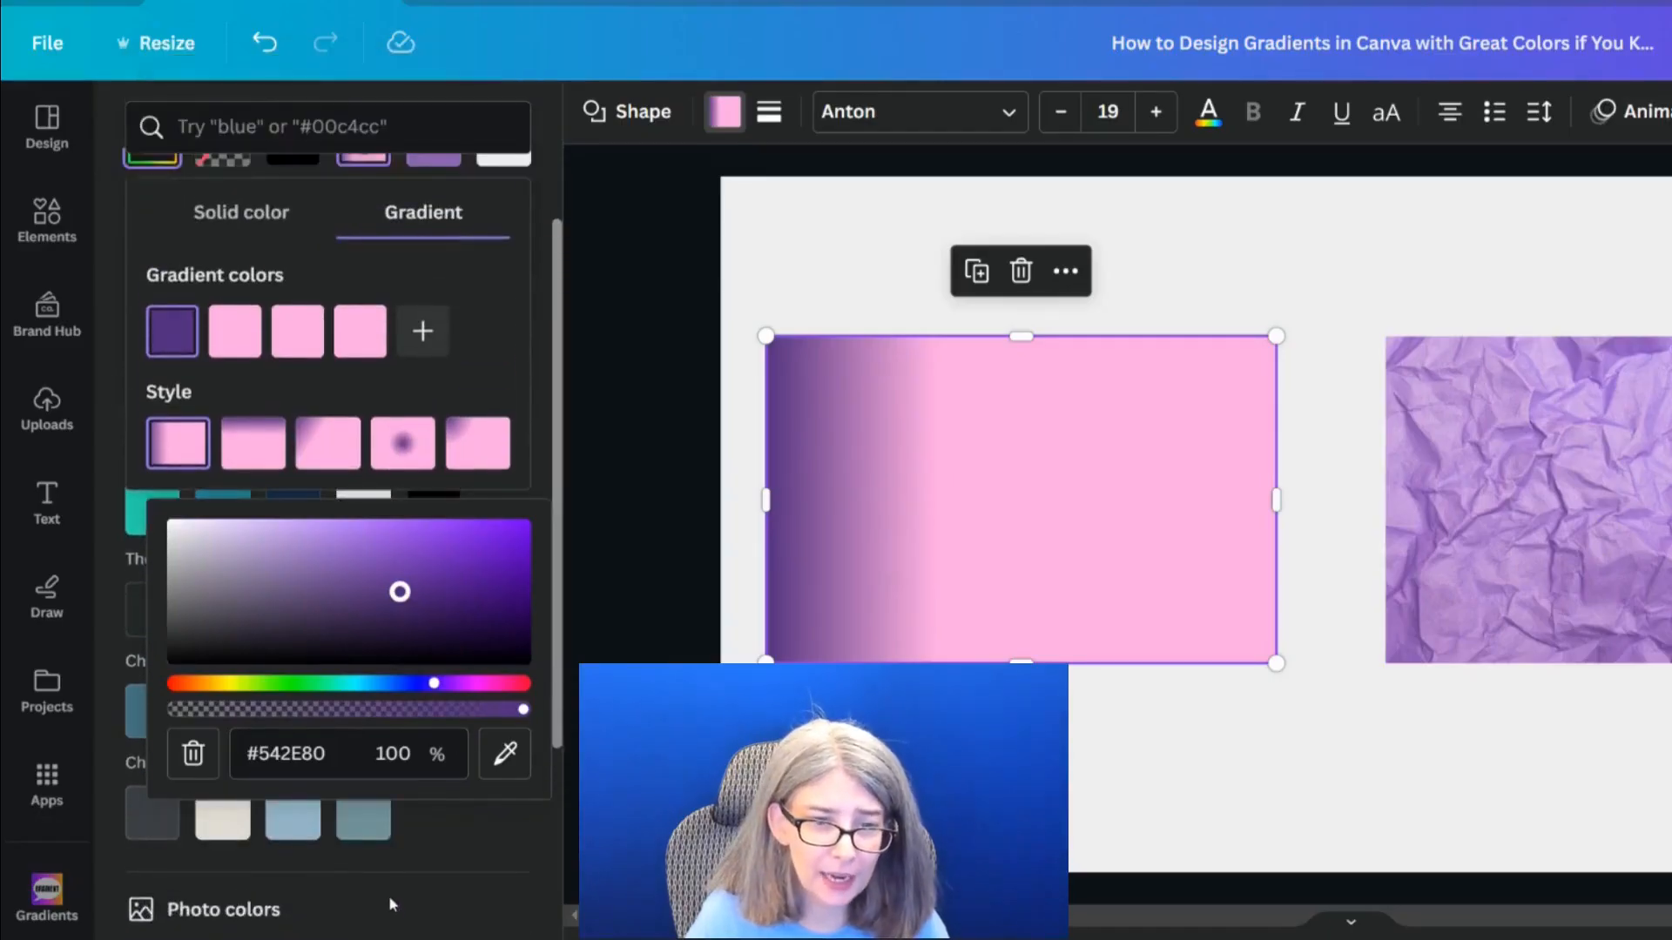
scroll(388, 895, "down", 2)
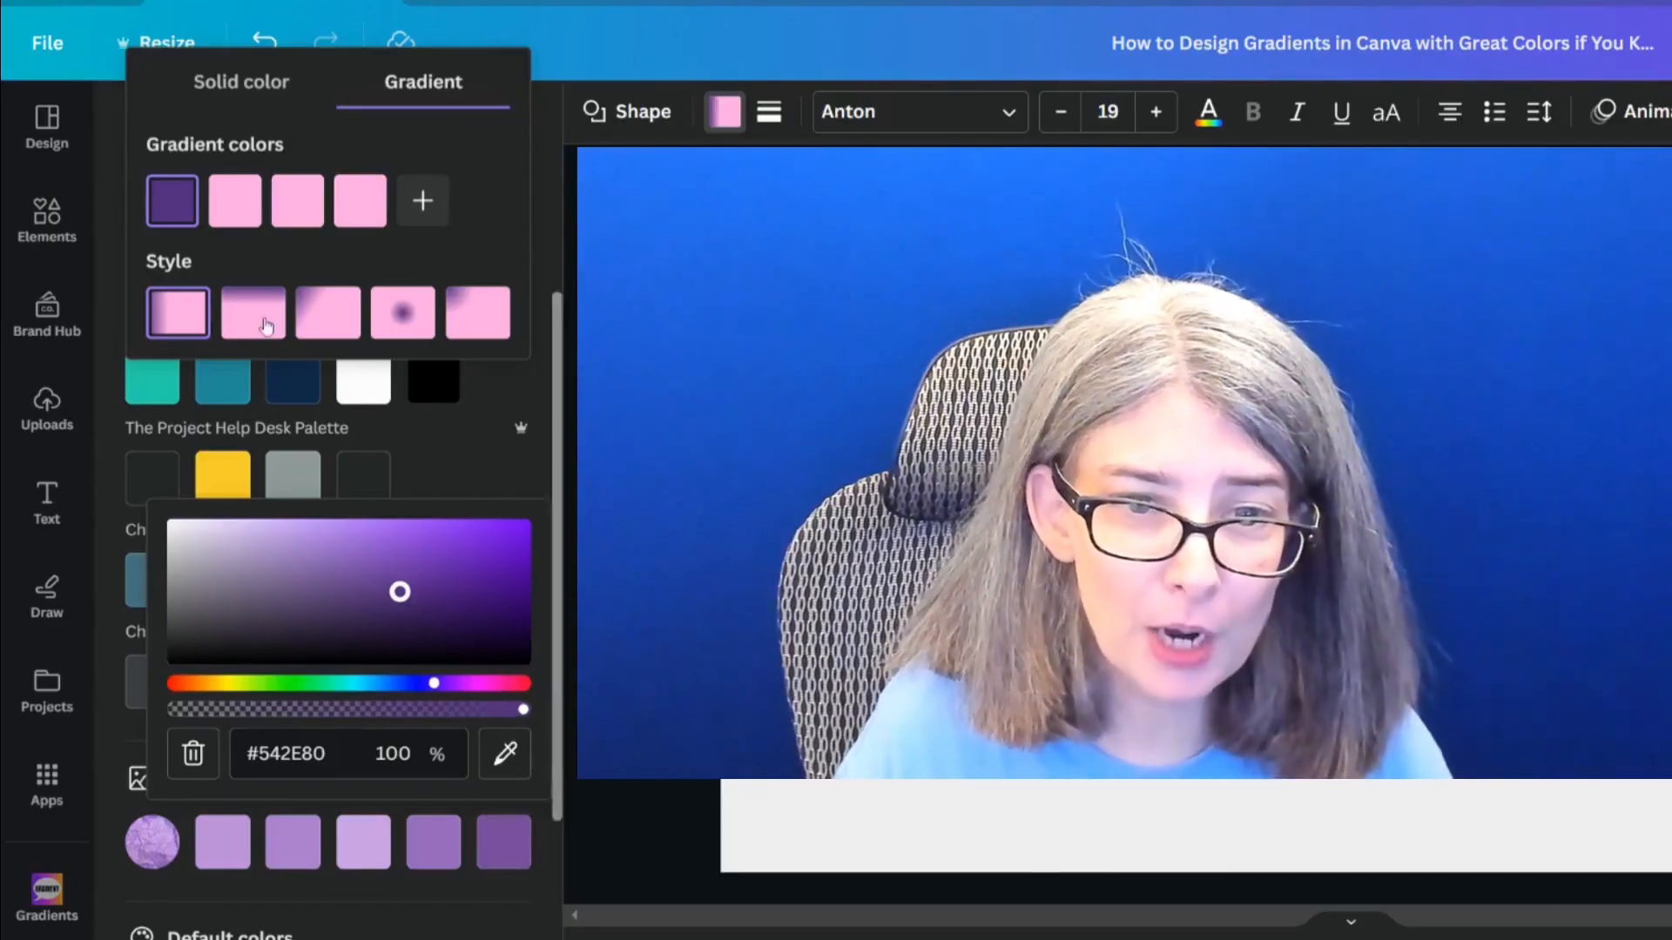
left_click(233, 199)
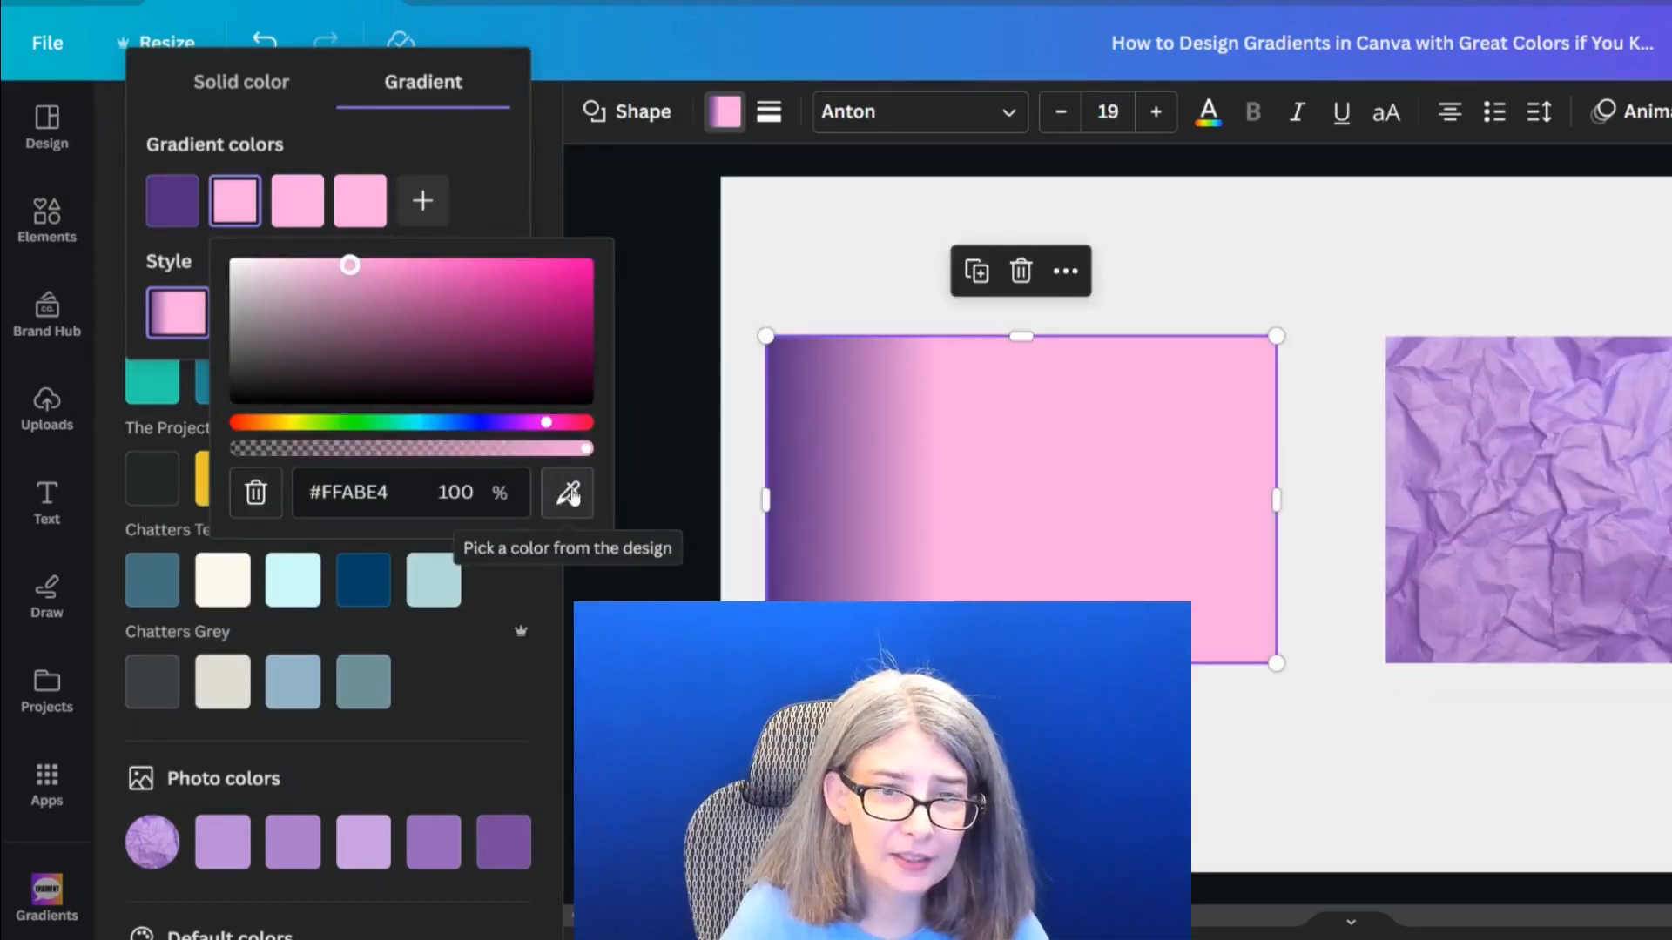
left_click(571, 495)
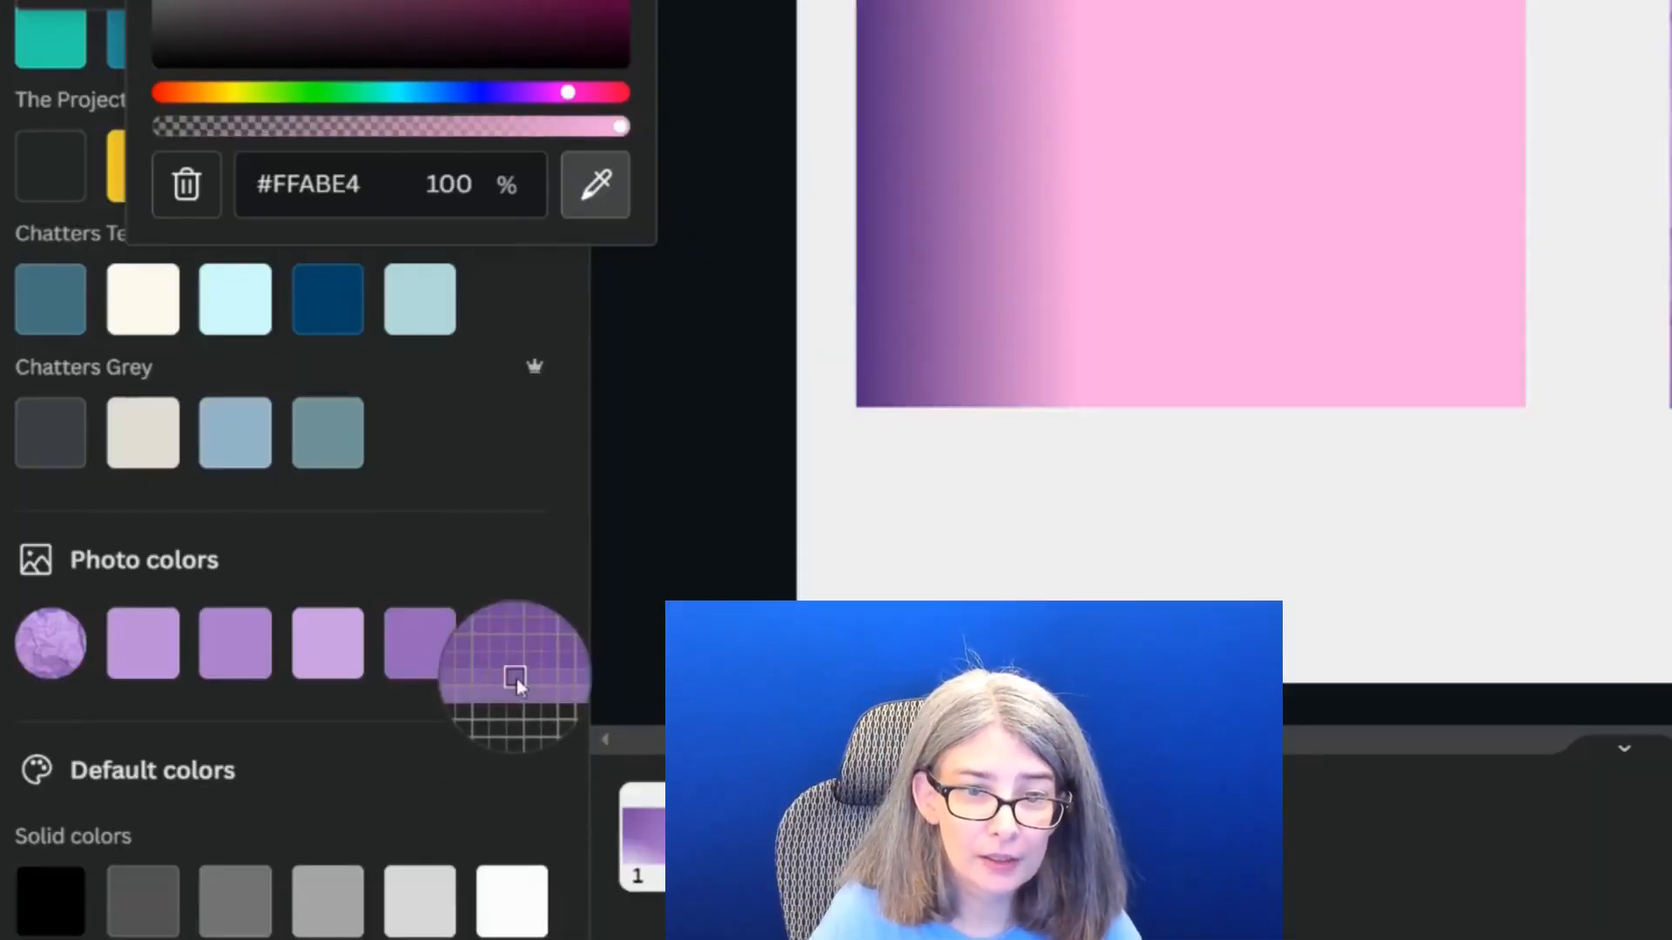
left_click(418, 650)
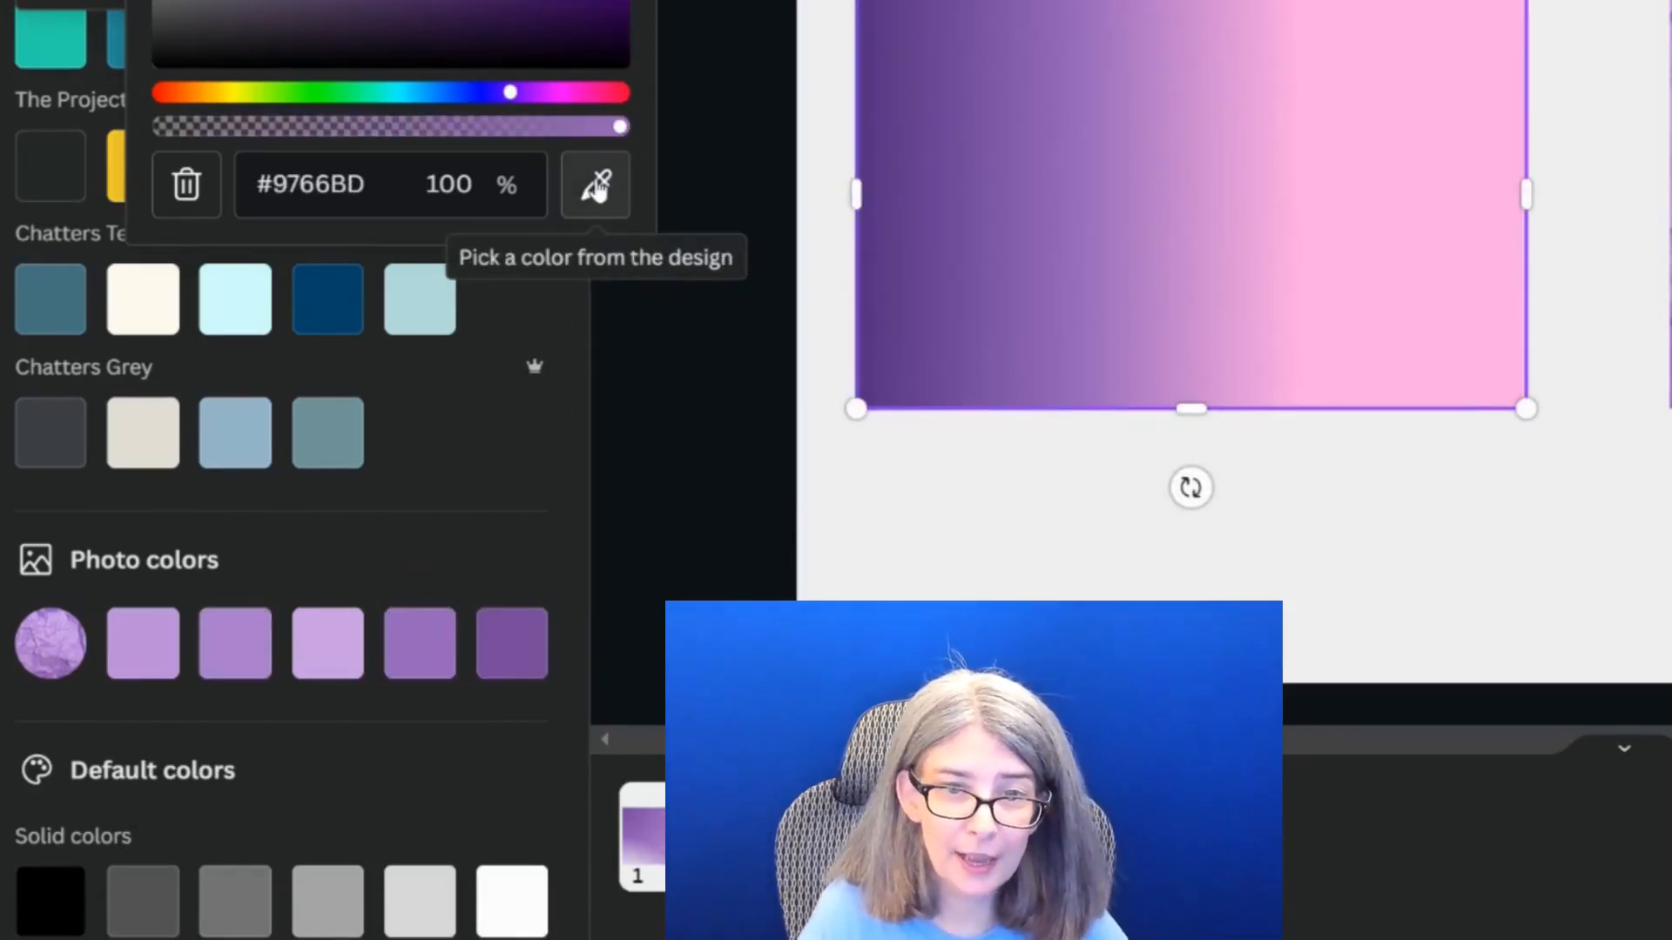
Set the gradient's third color to #AC7CCE and its fourth to #CAA0E5, both sampled from the photo colors palette
left_click(311, 217)
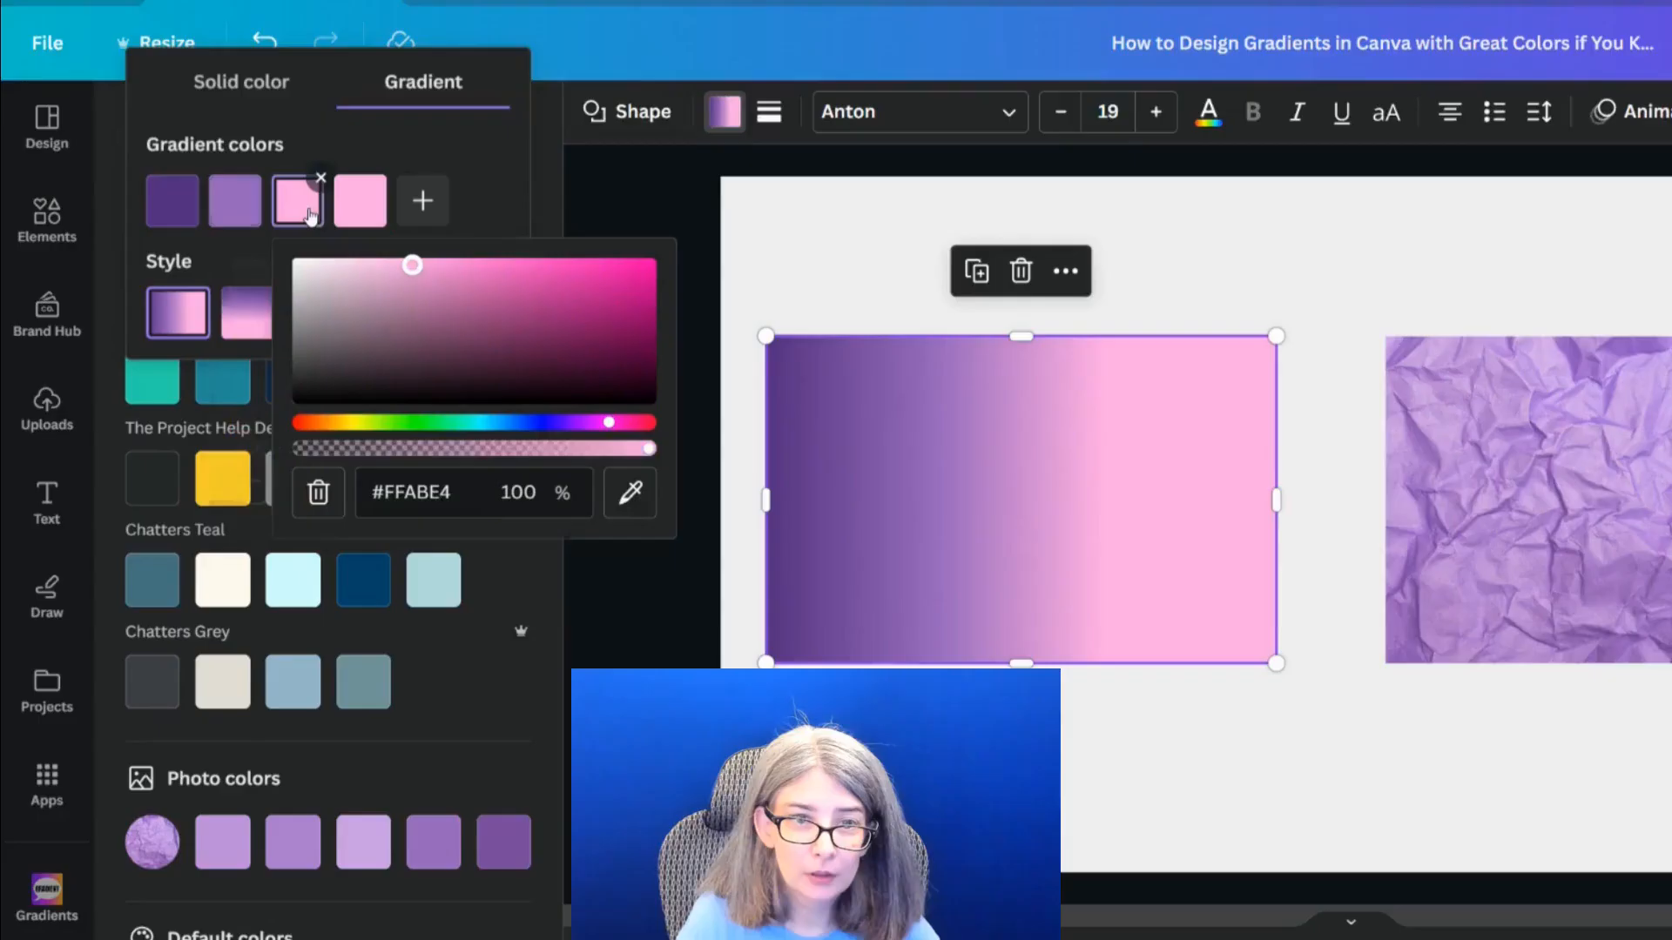
left_click(643, 508)
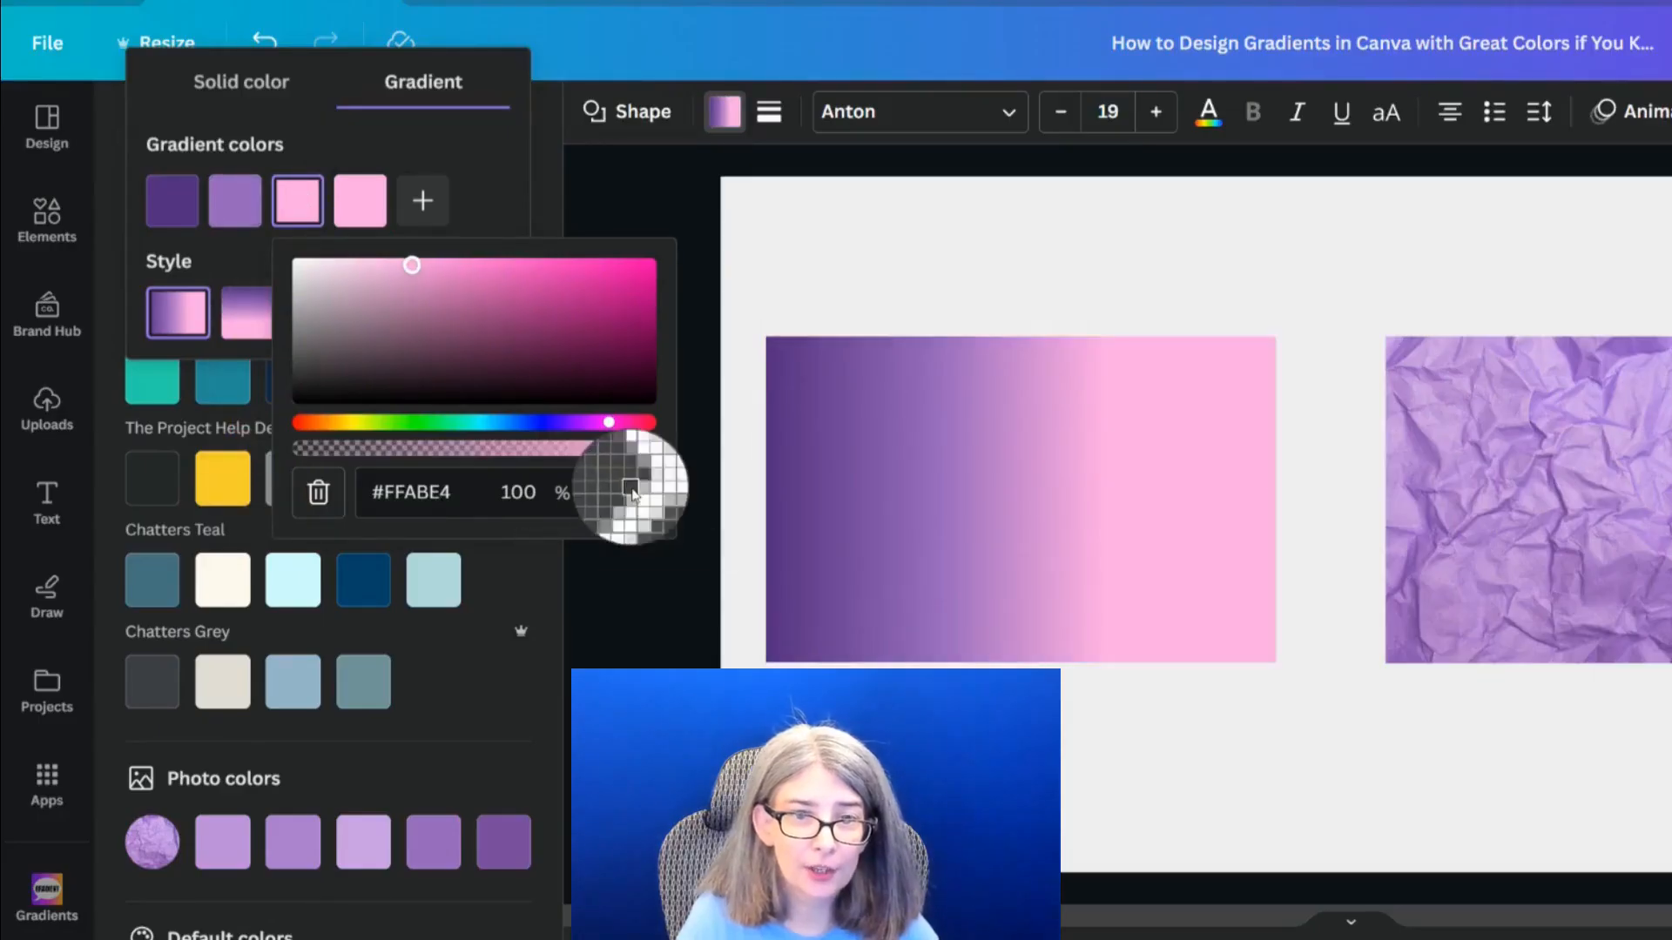
left_click(286, 844)
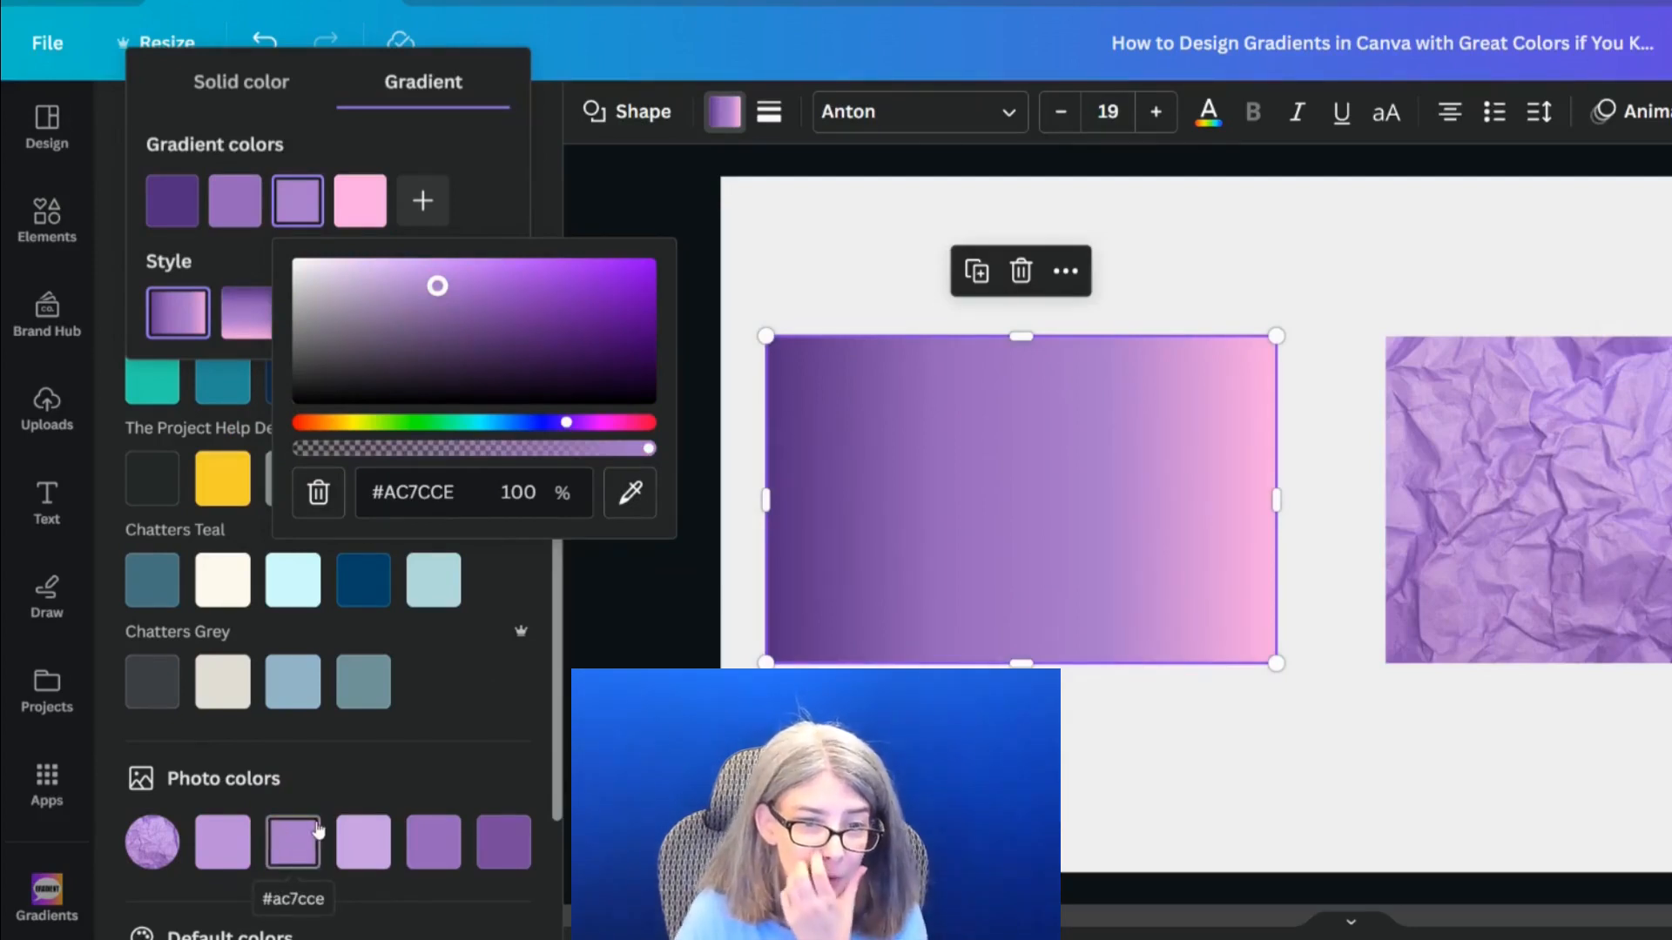
left_click(360, 201)
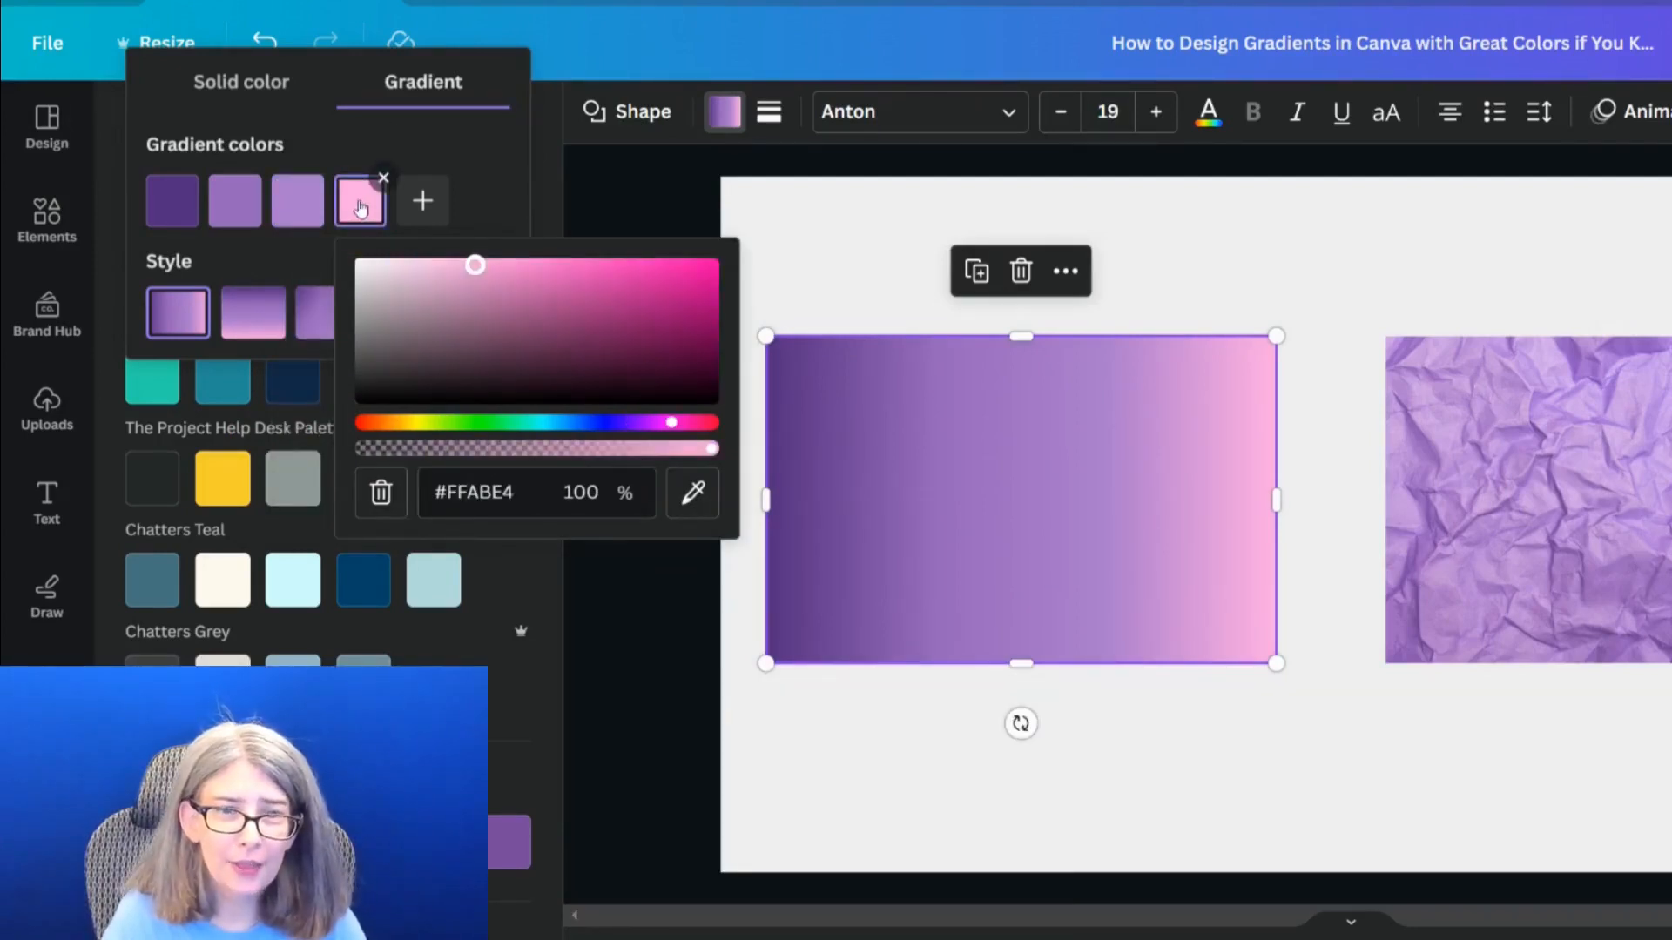
left_click(693, 493)
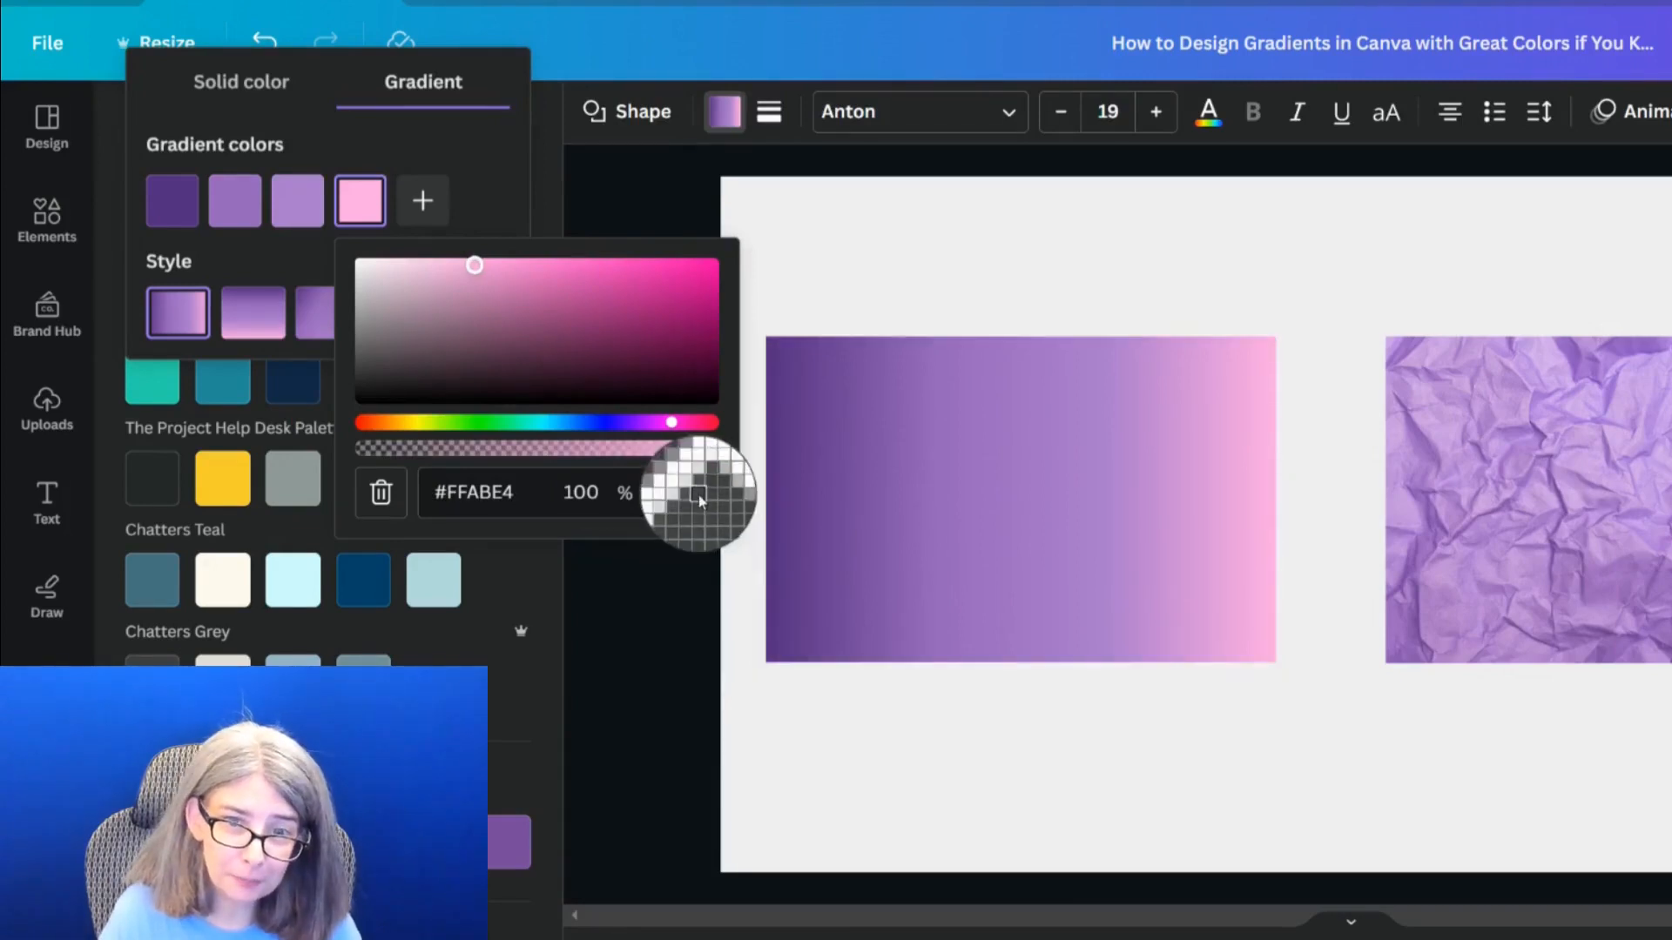
left_click(366, 857)
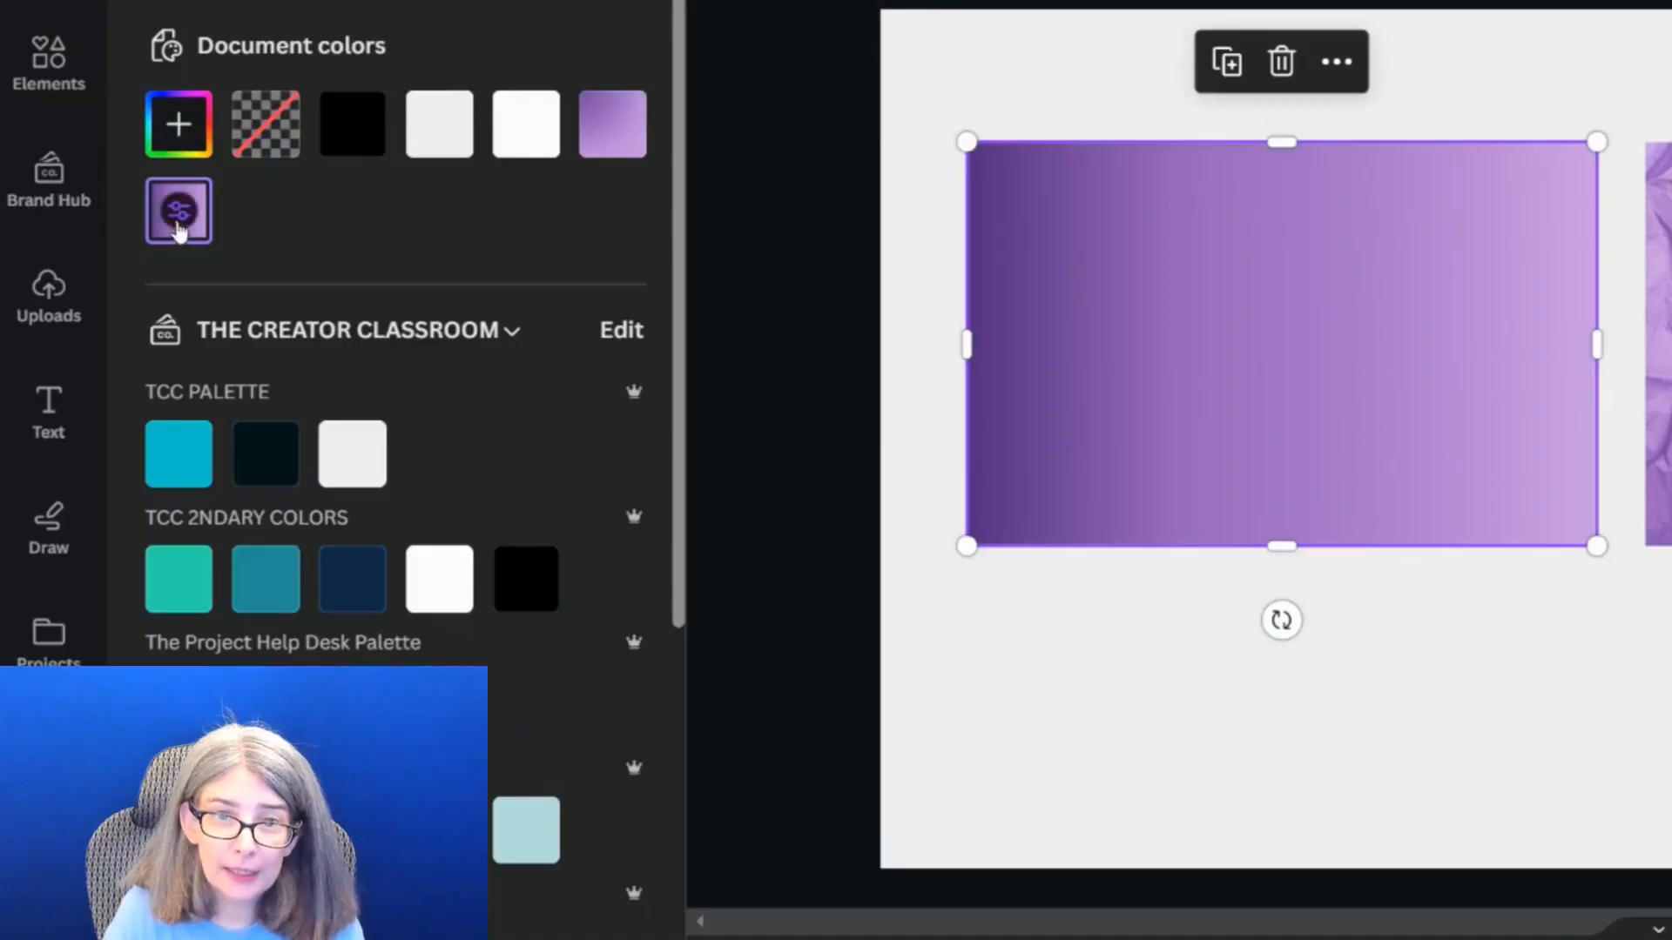
Try the linear 180°, linear 125° and centered circular gradient styles, ending with the circular style radiating from the rectangle's upper-left corner
left_click(179, 228)
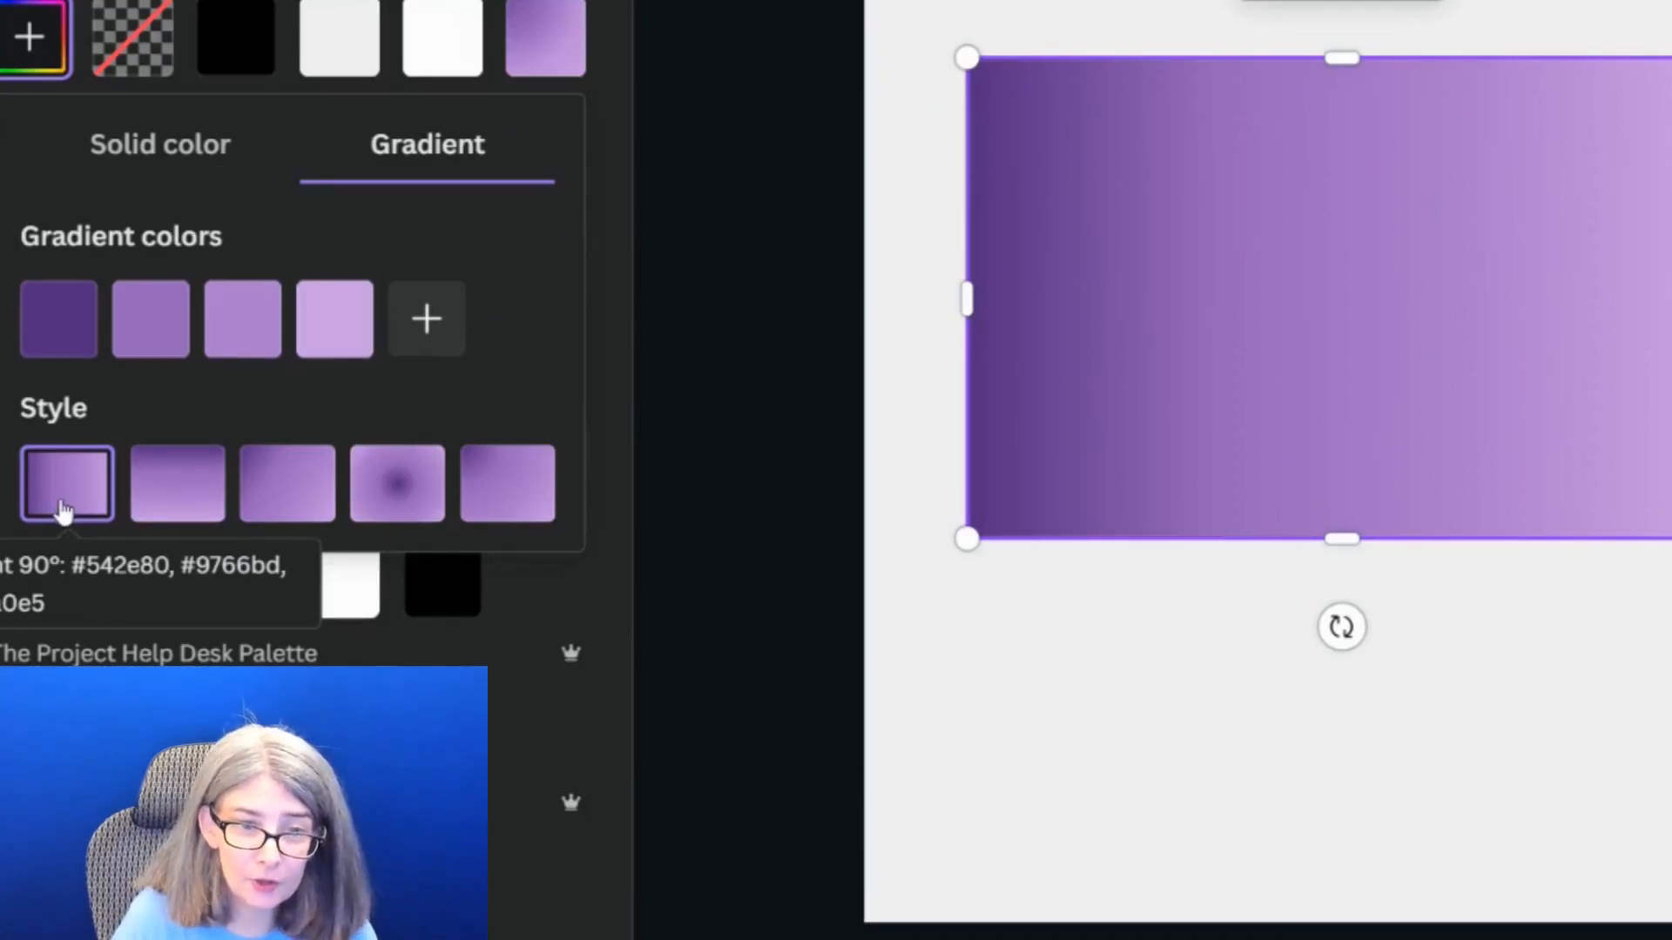
left_click(168, 505)
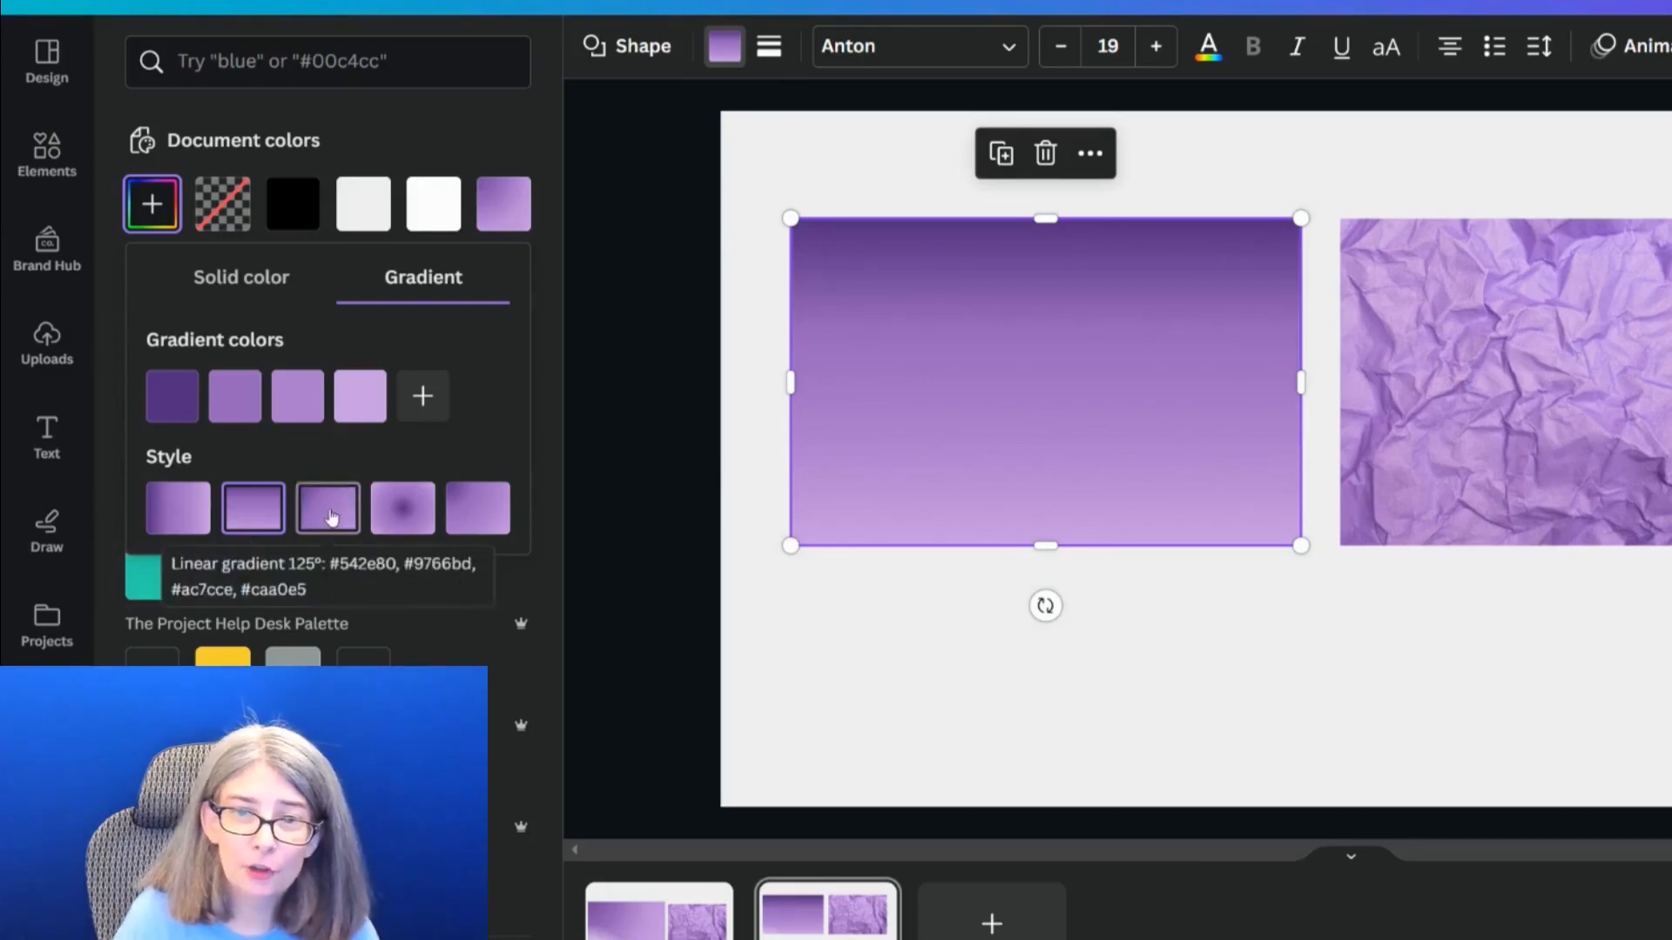
left_click(329, 514)
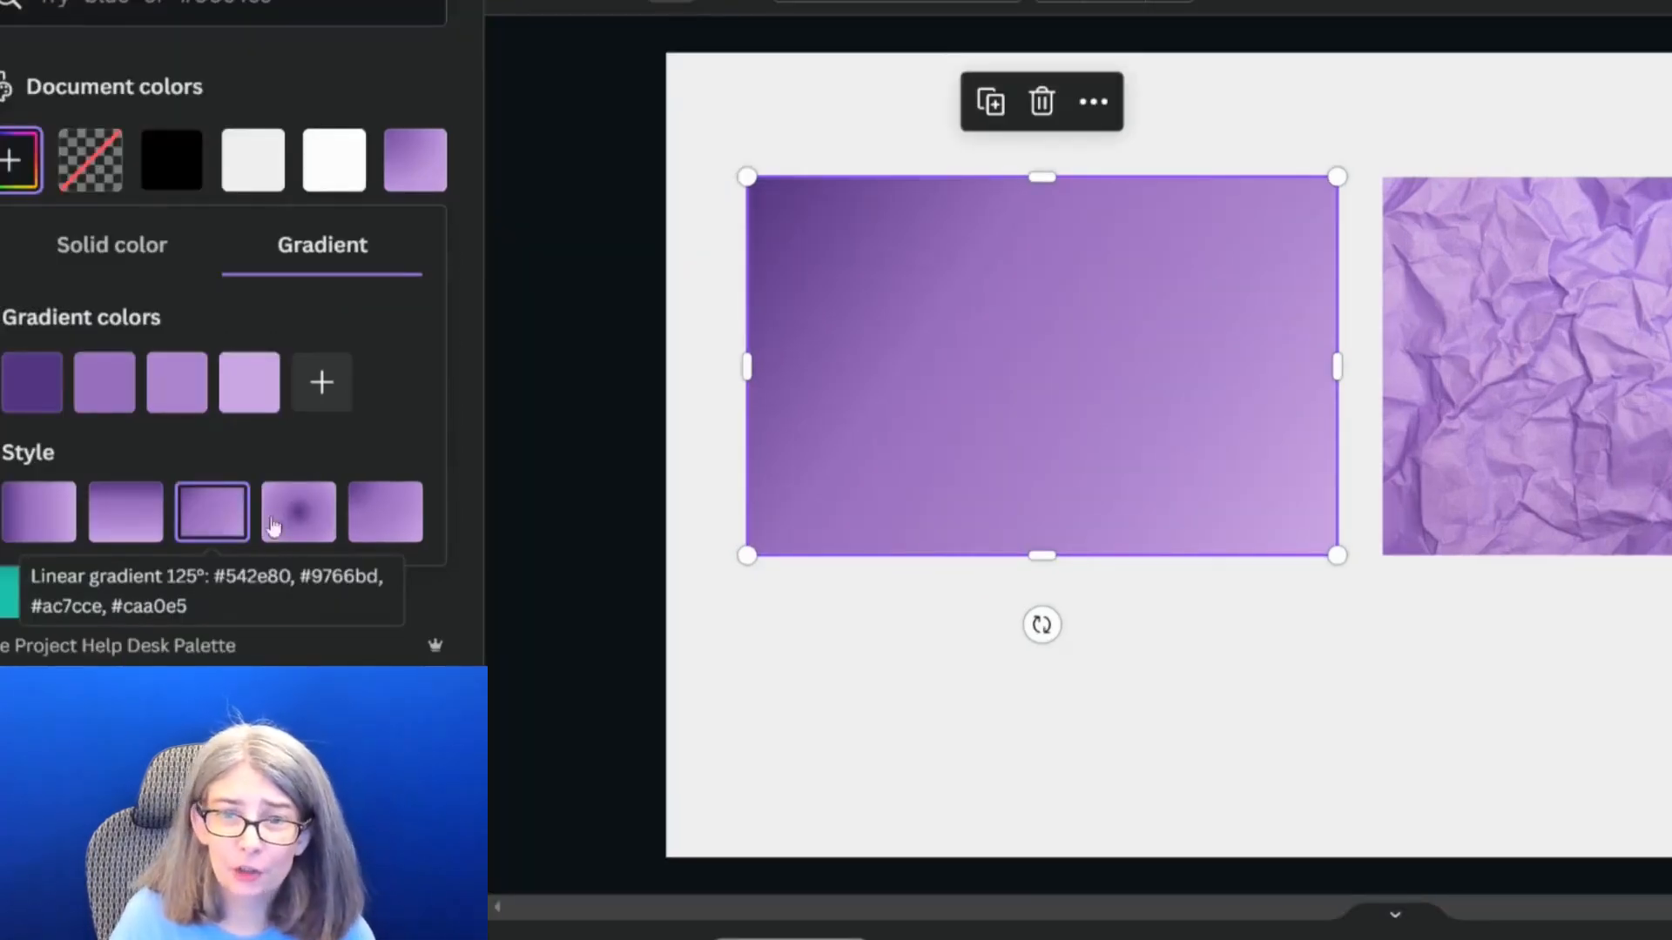
left_click(317, 521)
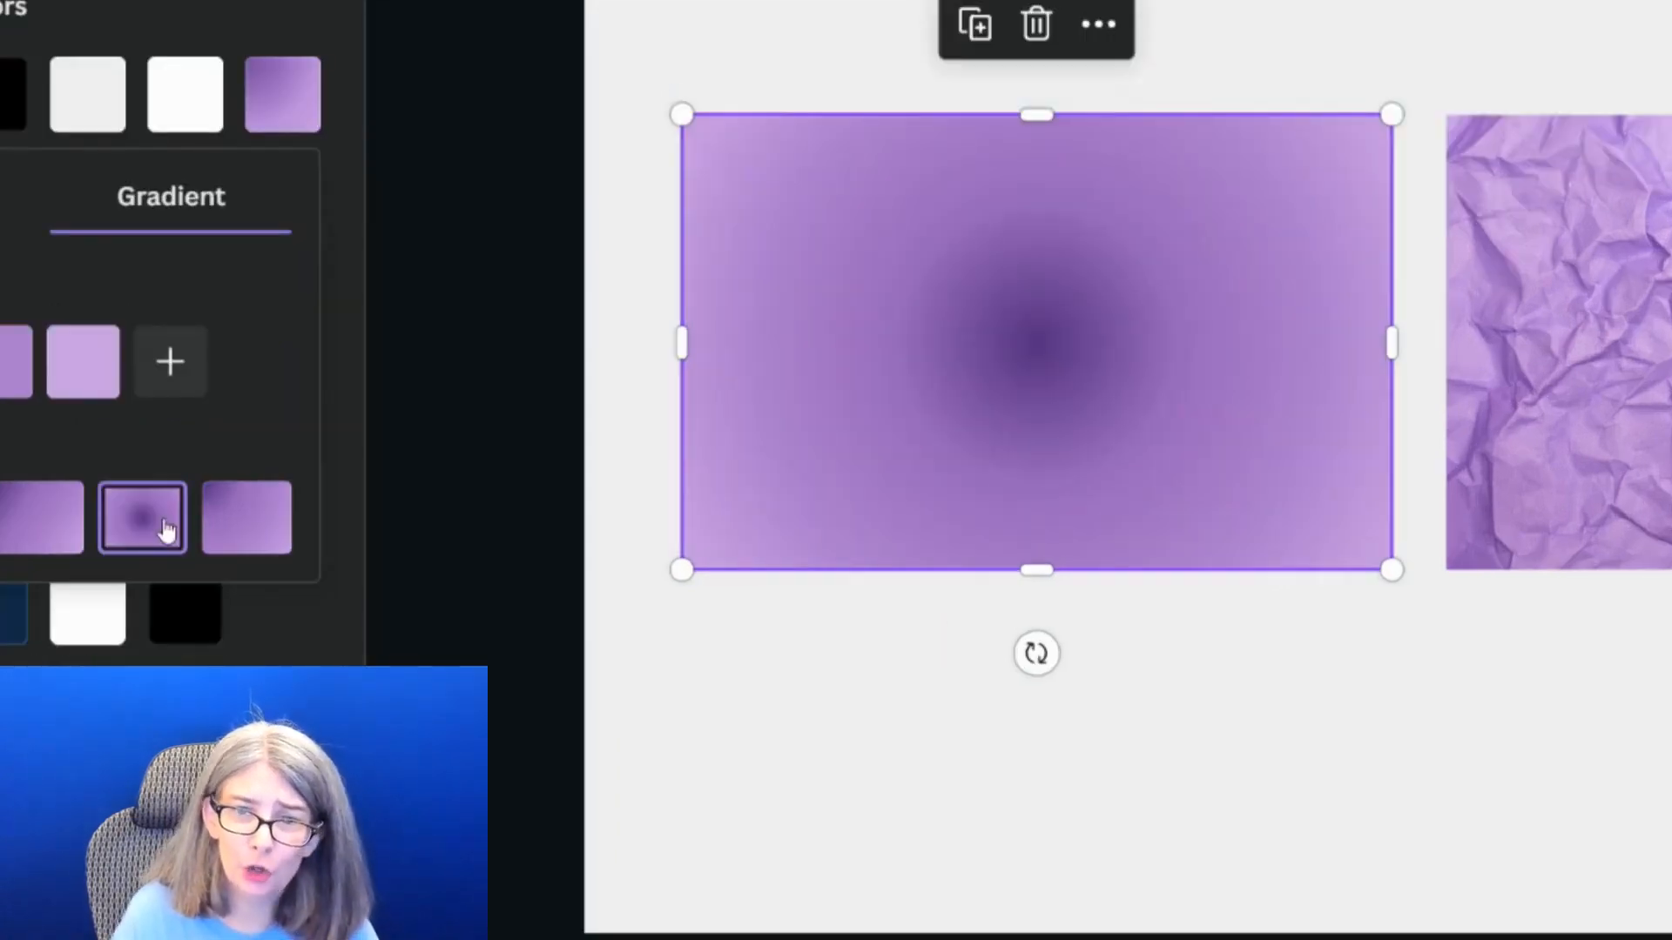
left_click(242, 530)
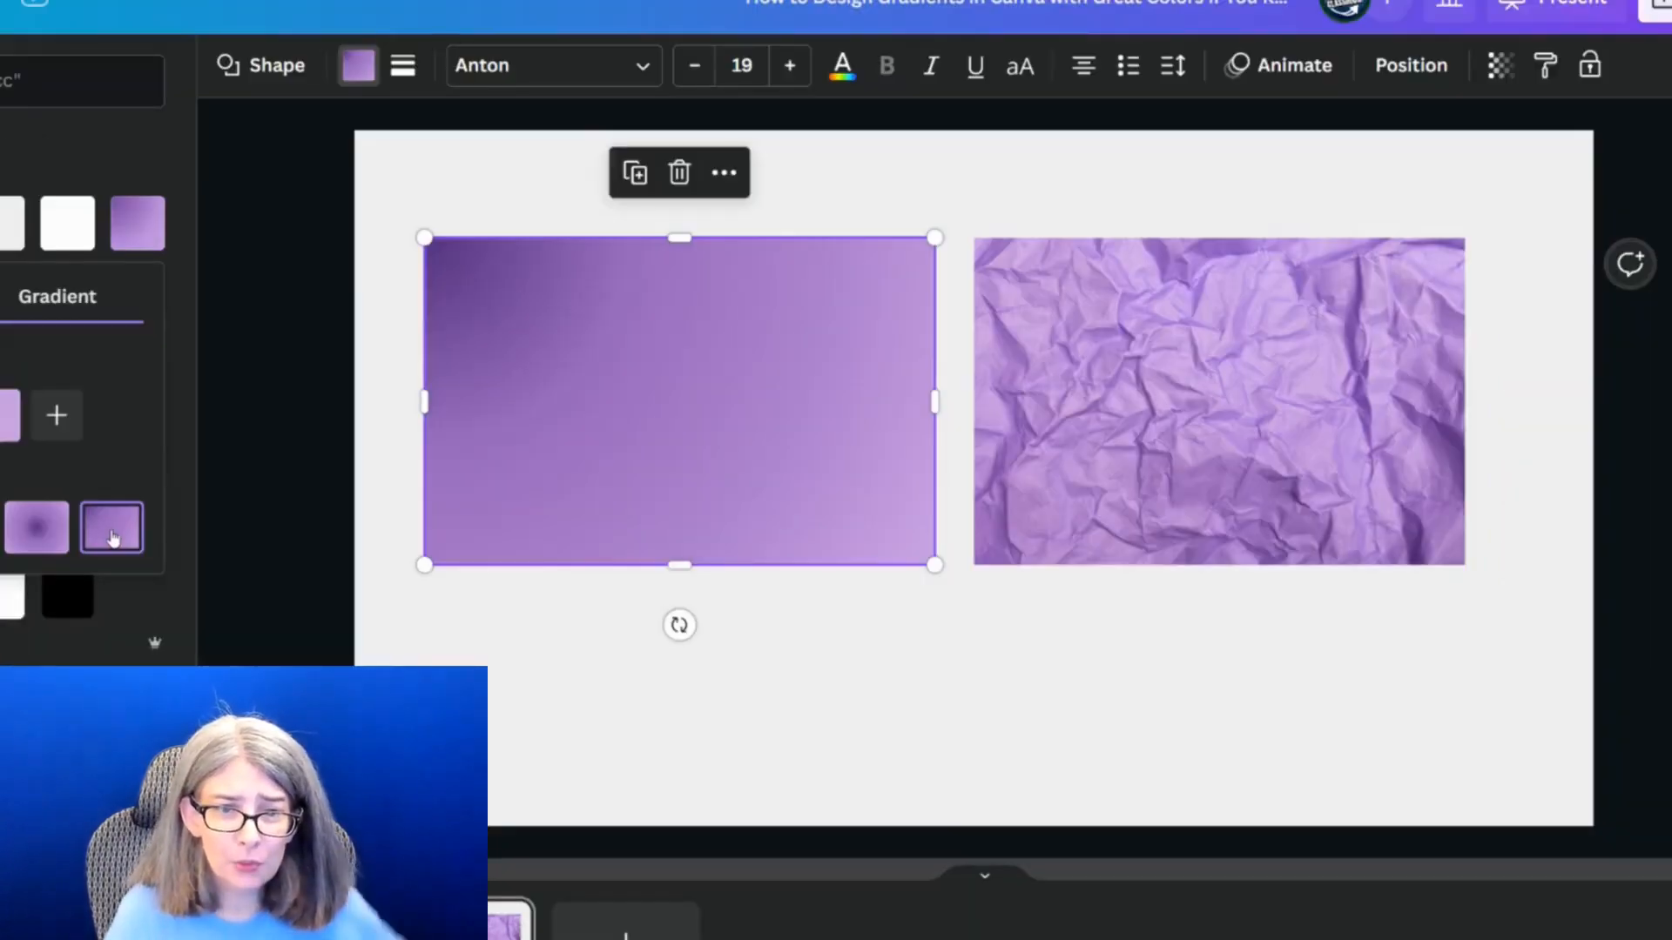
left_click(578, 626)
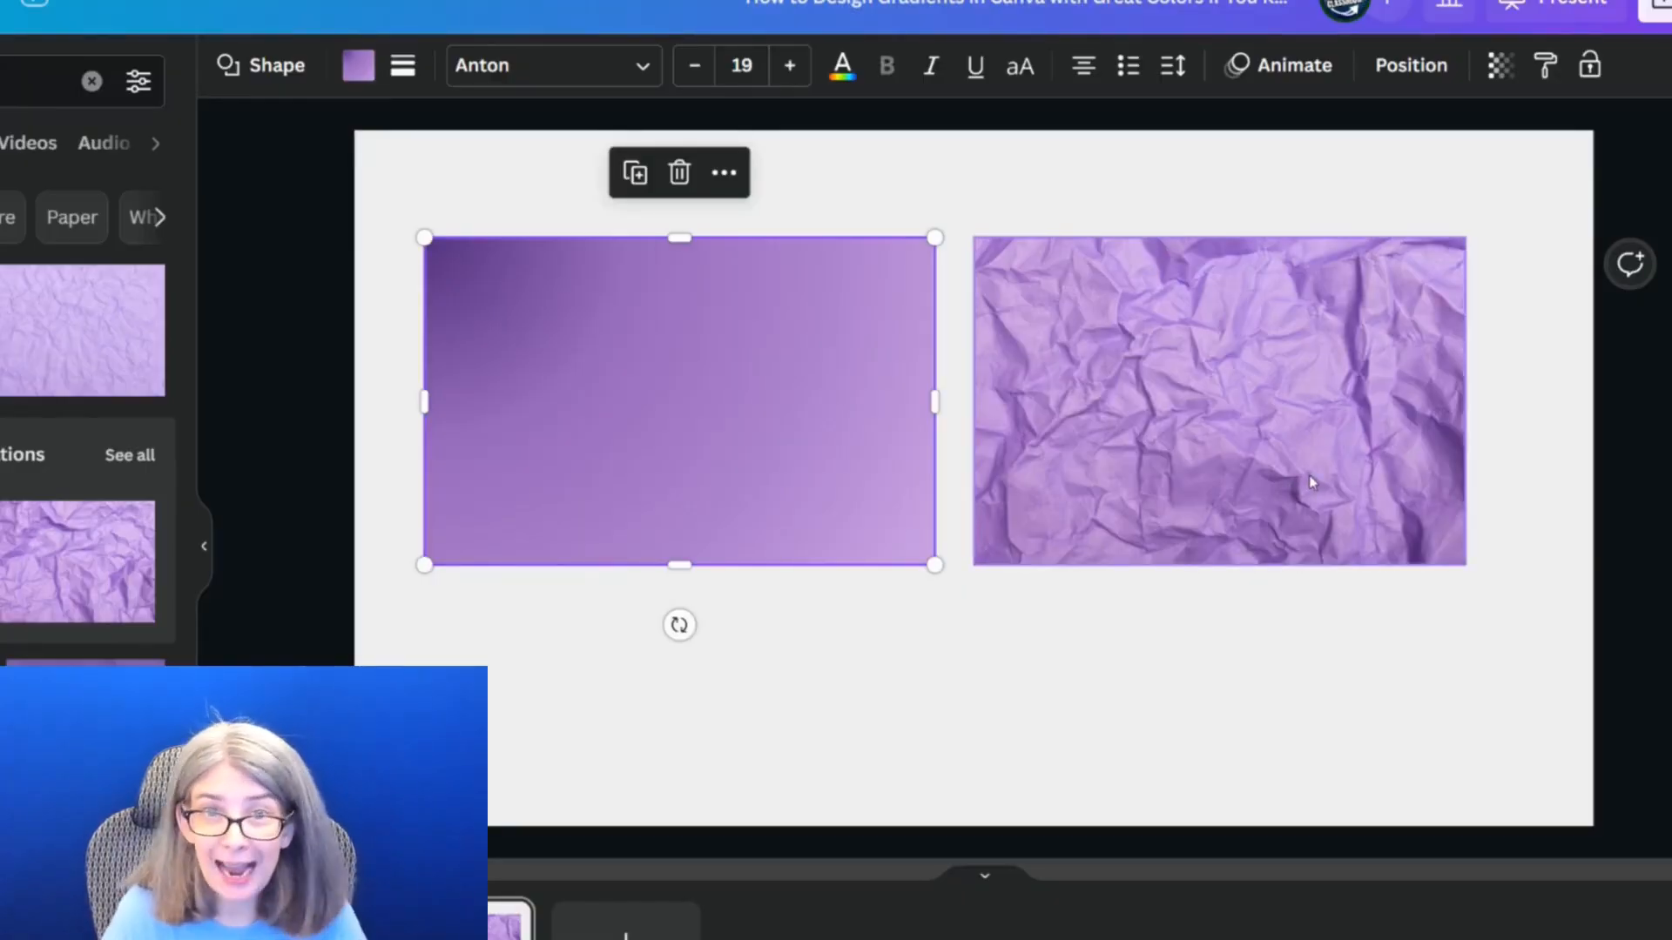
Remove the fourth, lightest color from the purple gradient
left_click(906, 693)
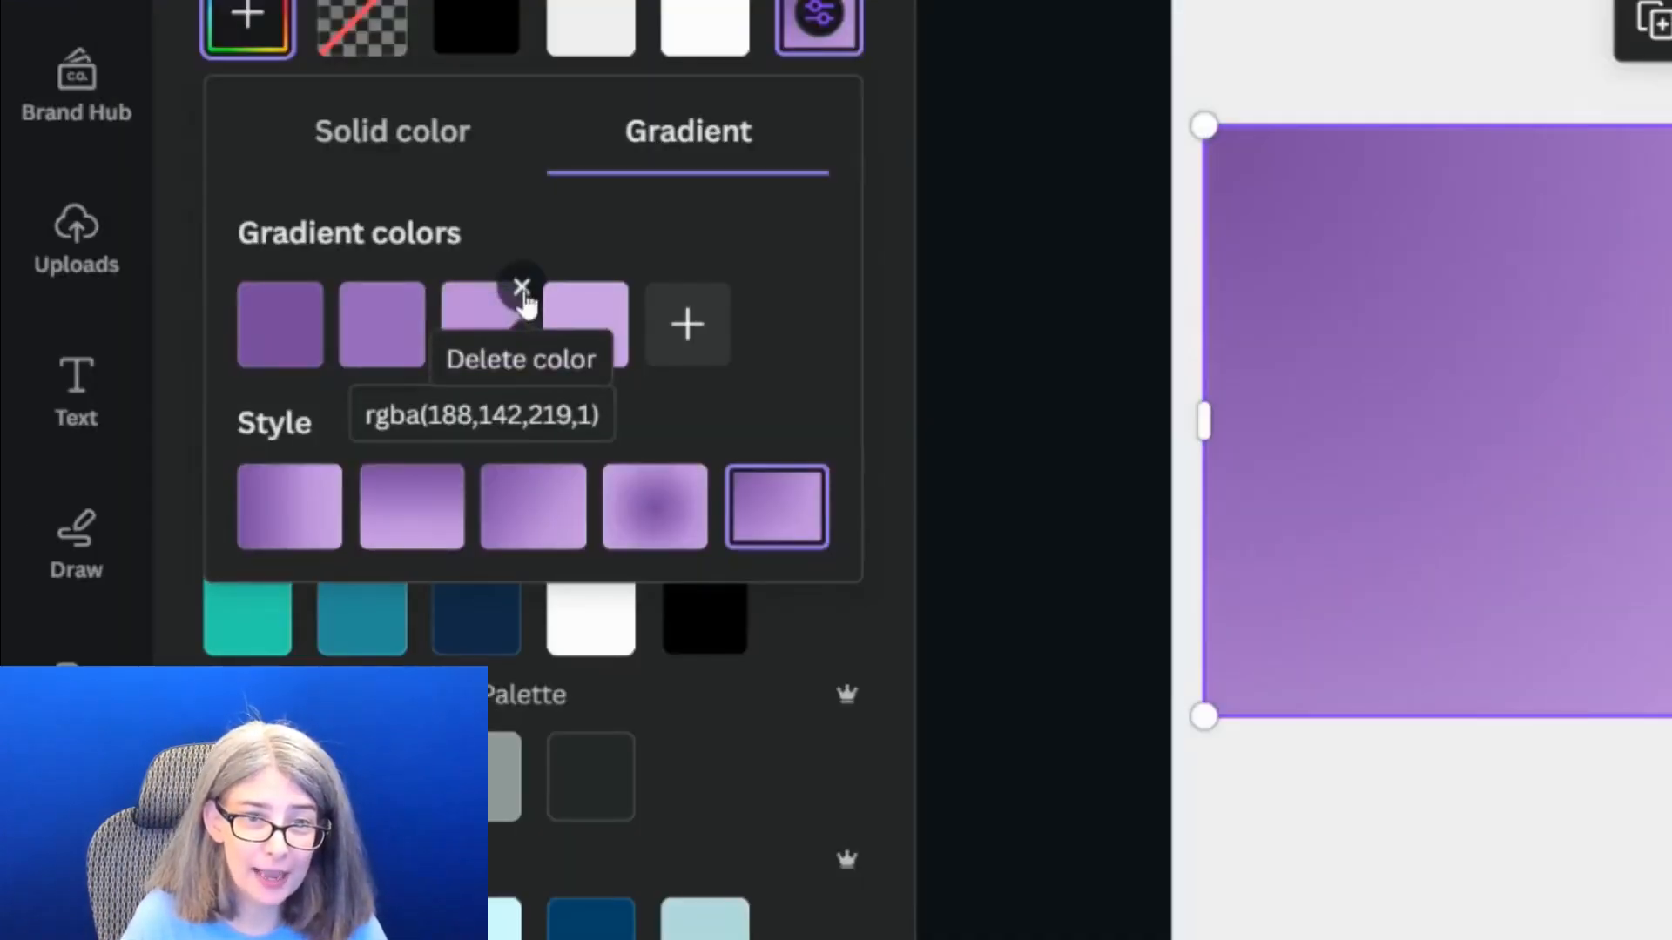
left_click(622, 289)
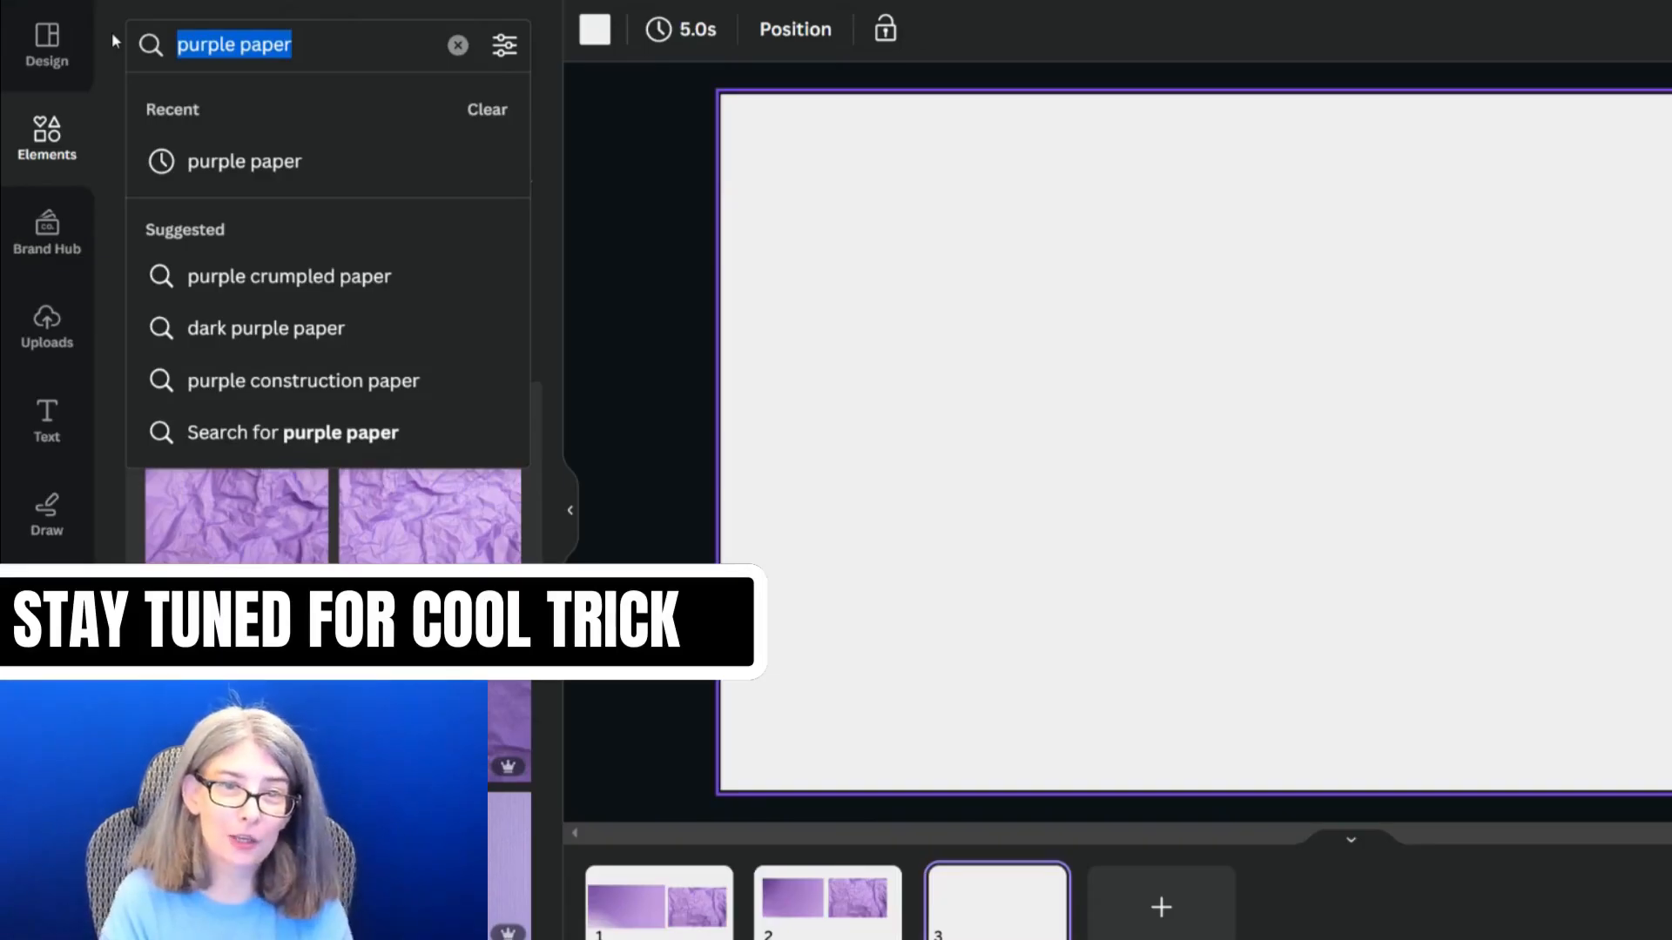
Search the photo elements for "orange" and add the orange abstract background with curved shapes to the blank third page
type("orange")
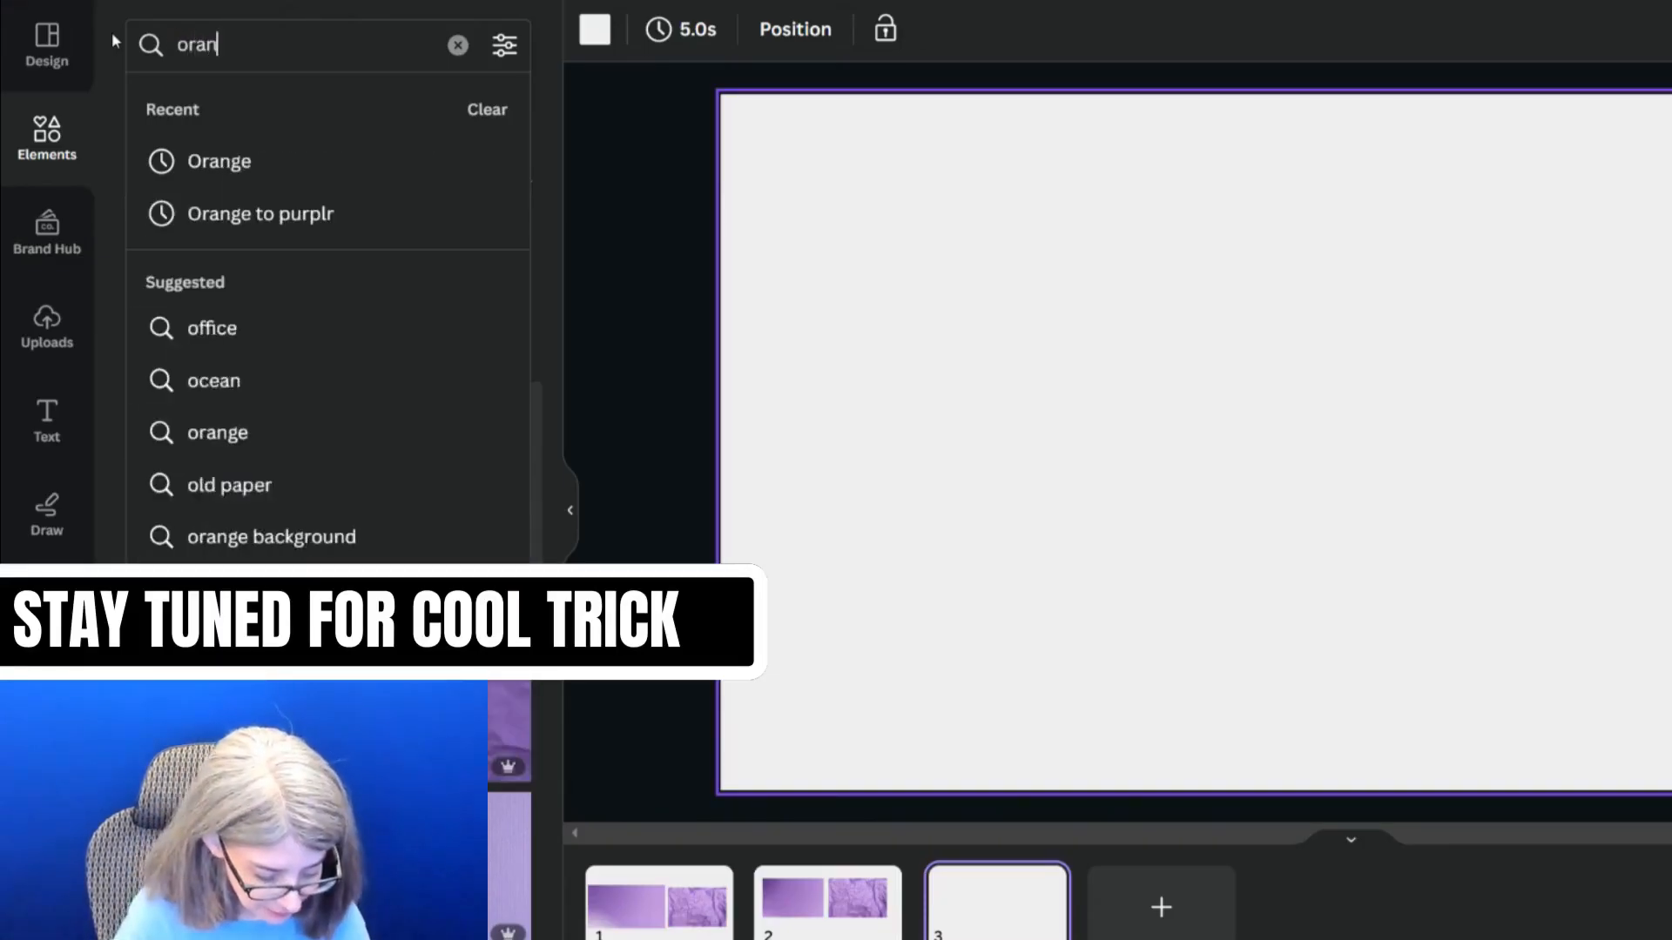
key("Return")
scroll(232, 436, "down", 5)
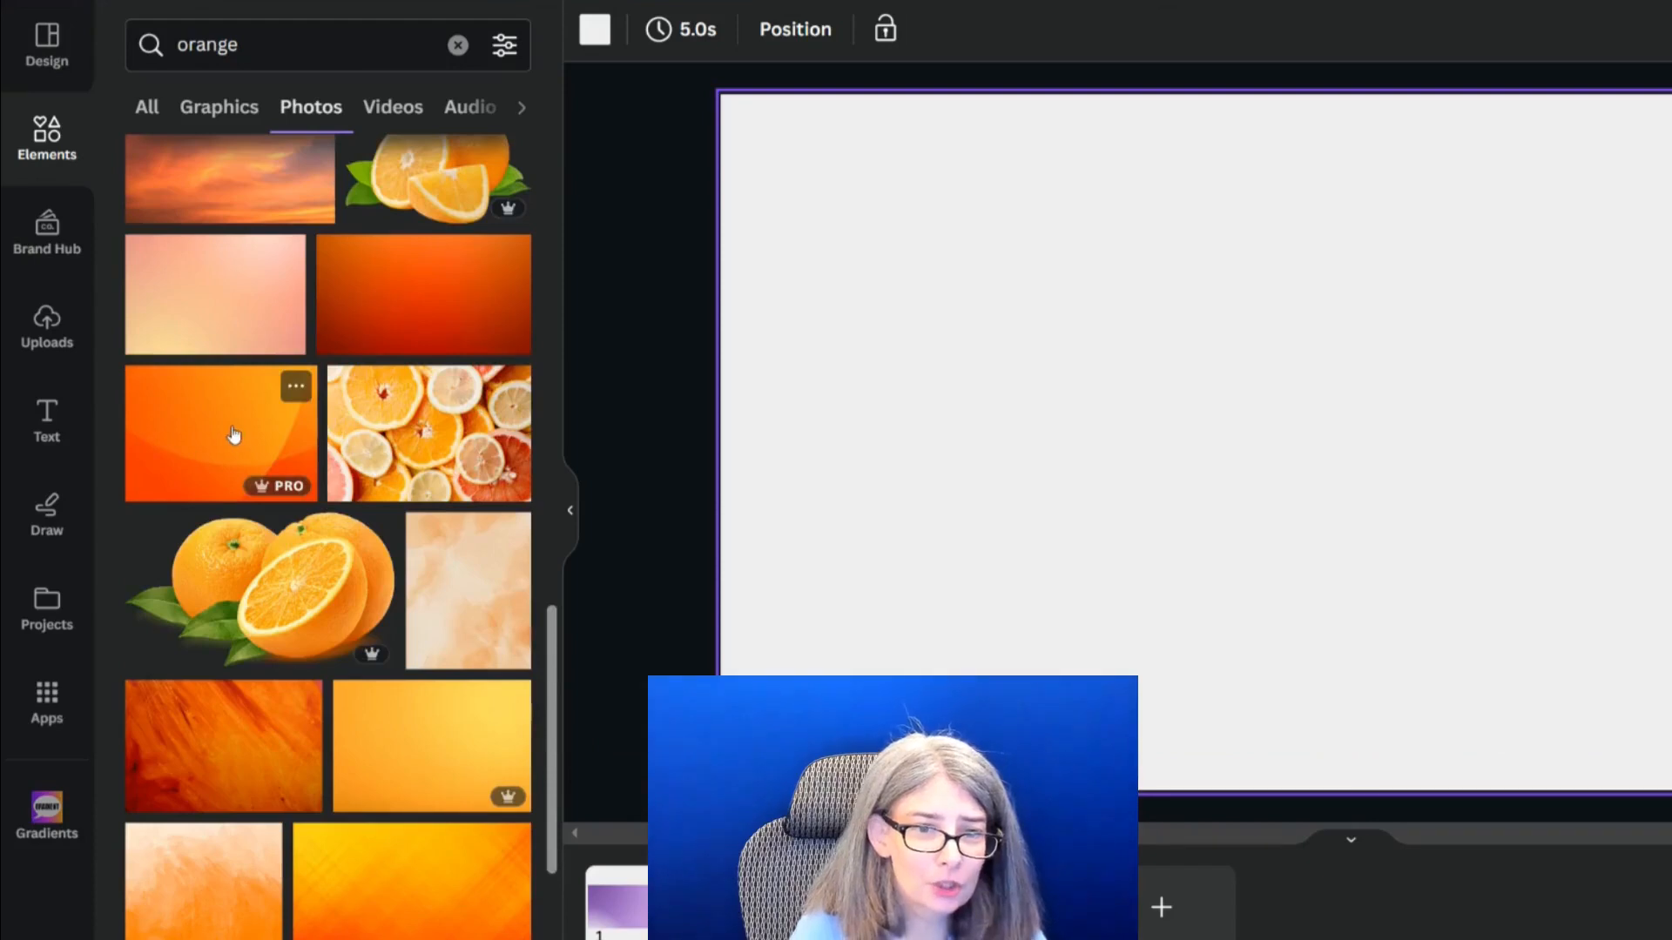
left_click(232, 436)
left_click(296, 386)
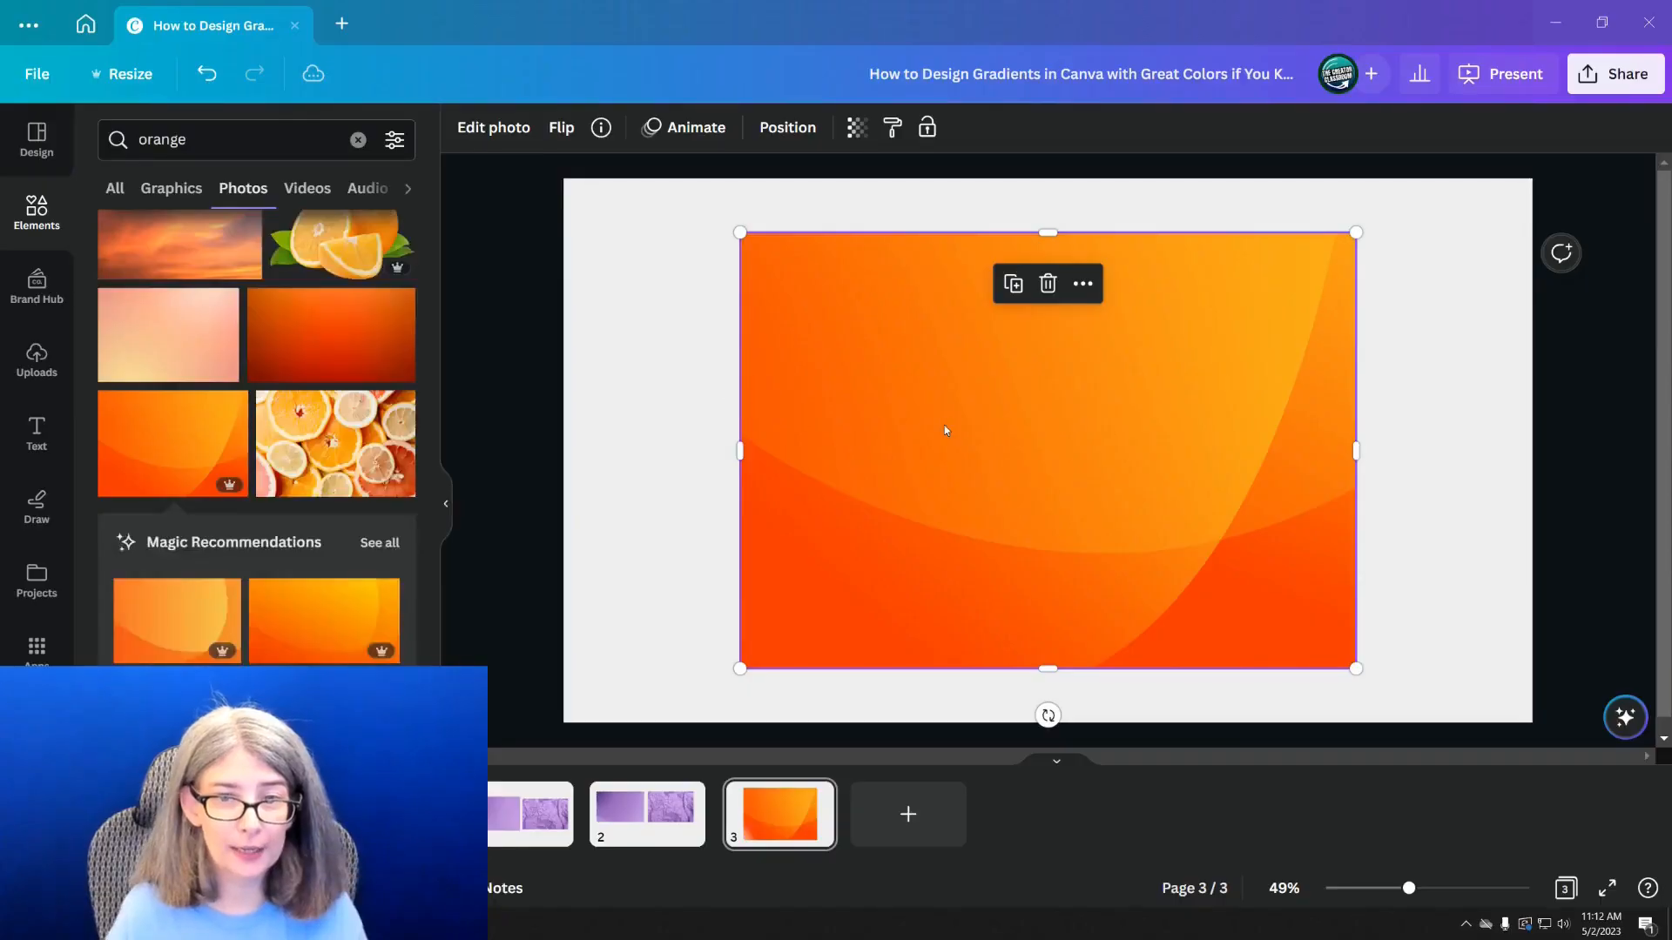
Shrink the orange image to about half its size and move it to the left half of the page
left_click_drag(951, 435, 1006, 462)
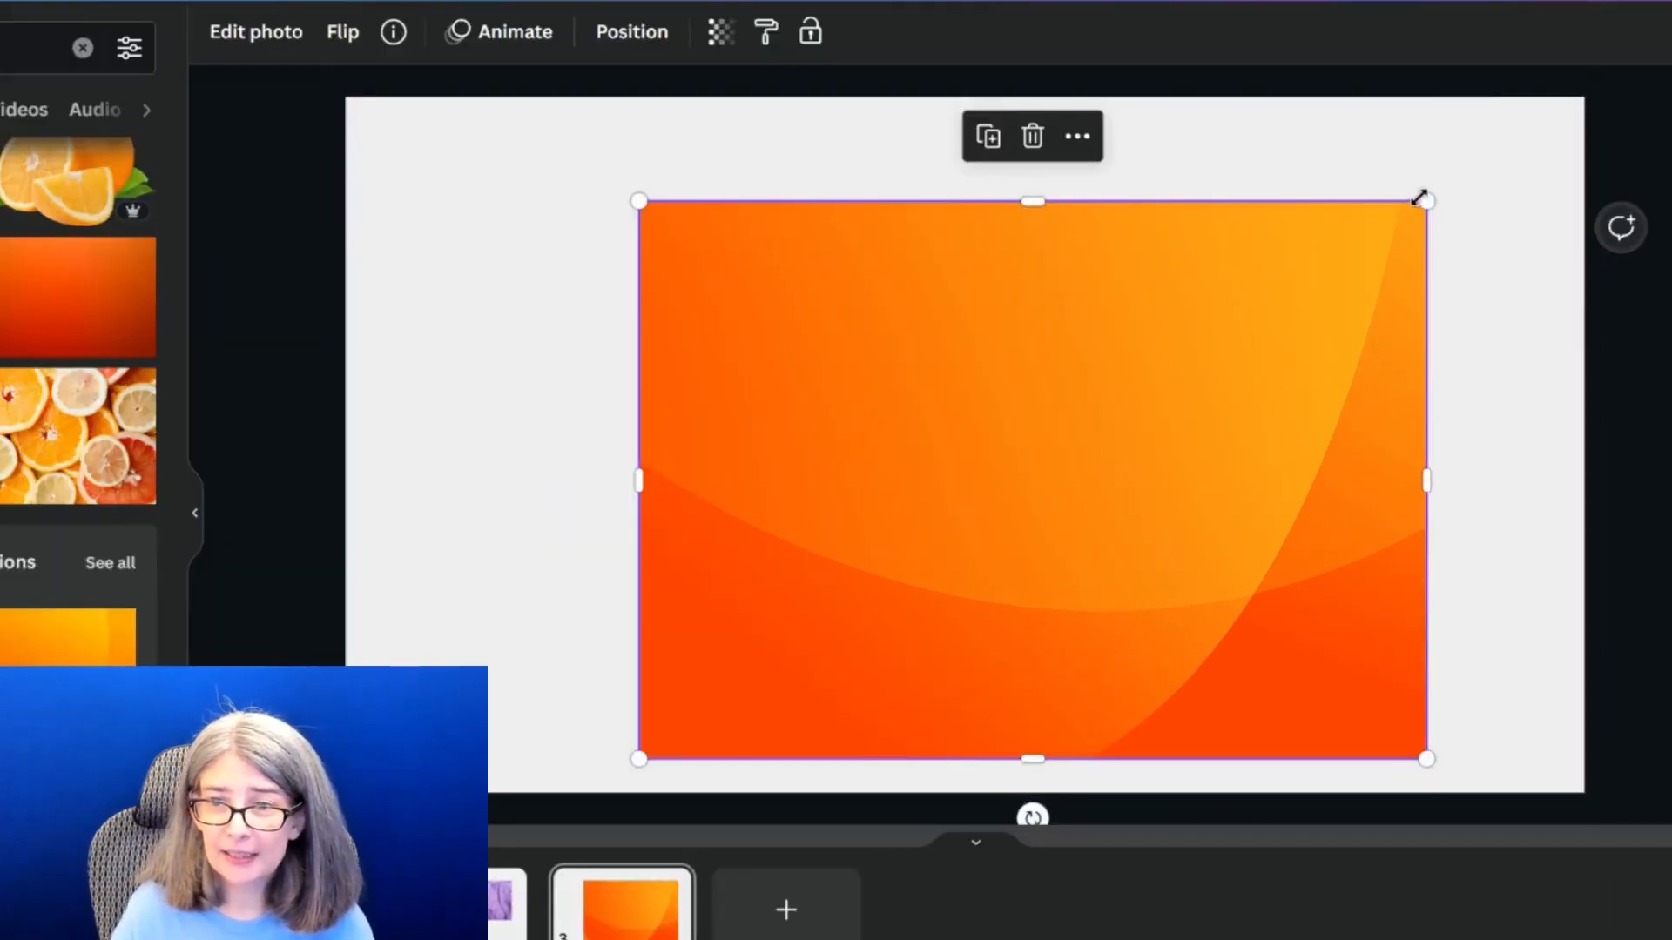
left_click_drag(1424, 201, 1036, 488)
left_click(1003, 287)
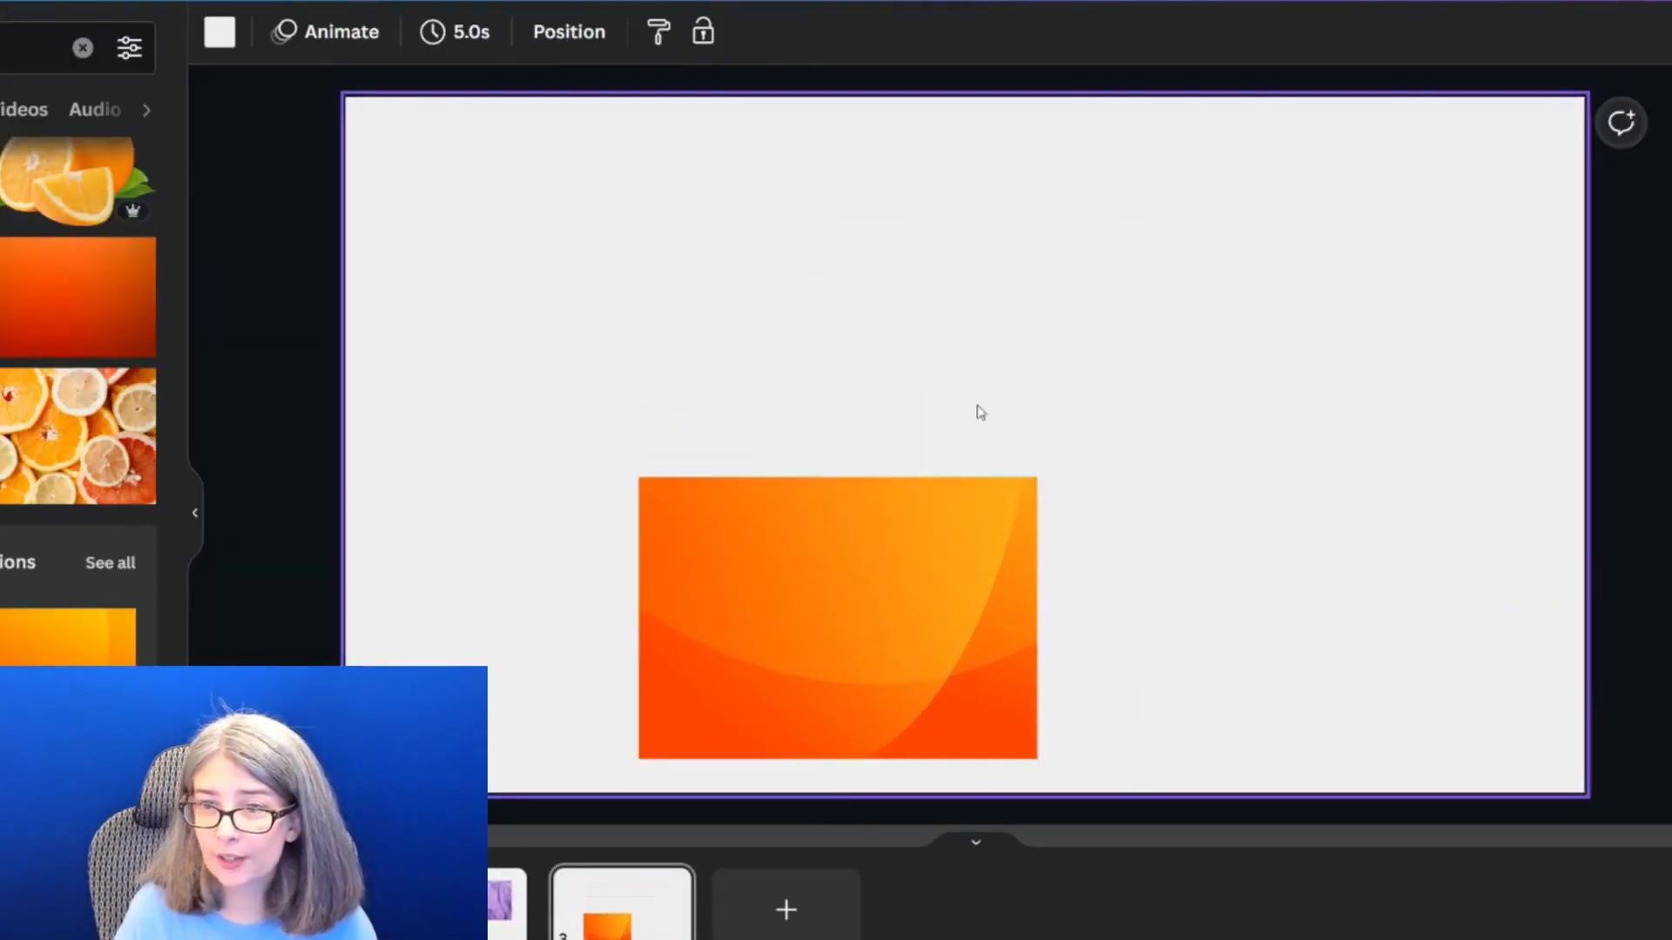
left_click_drag(892, 633, 704, 519)
left_click(1157, 374)
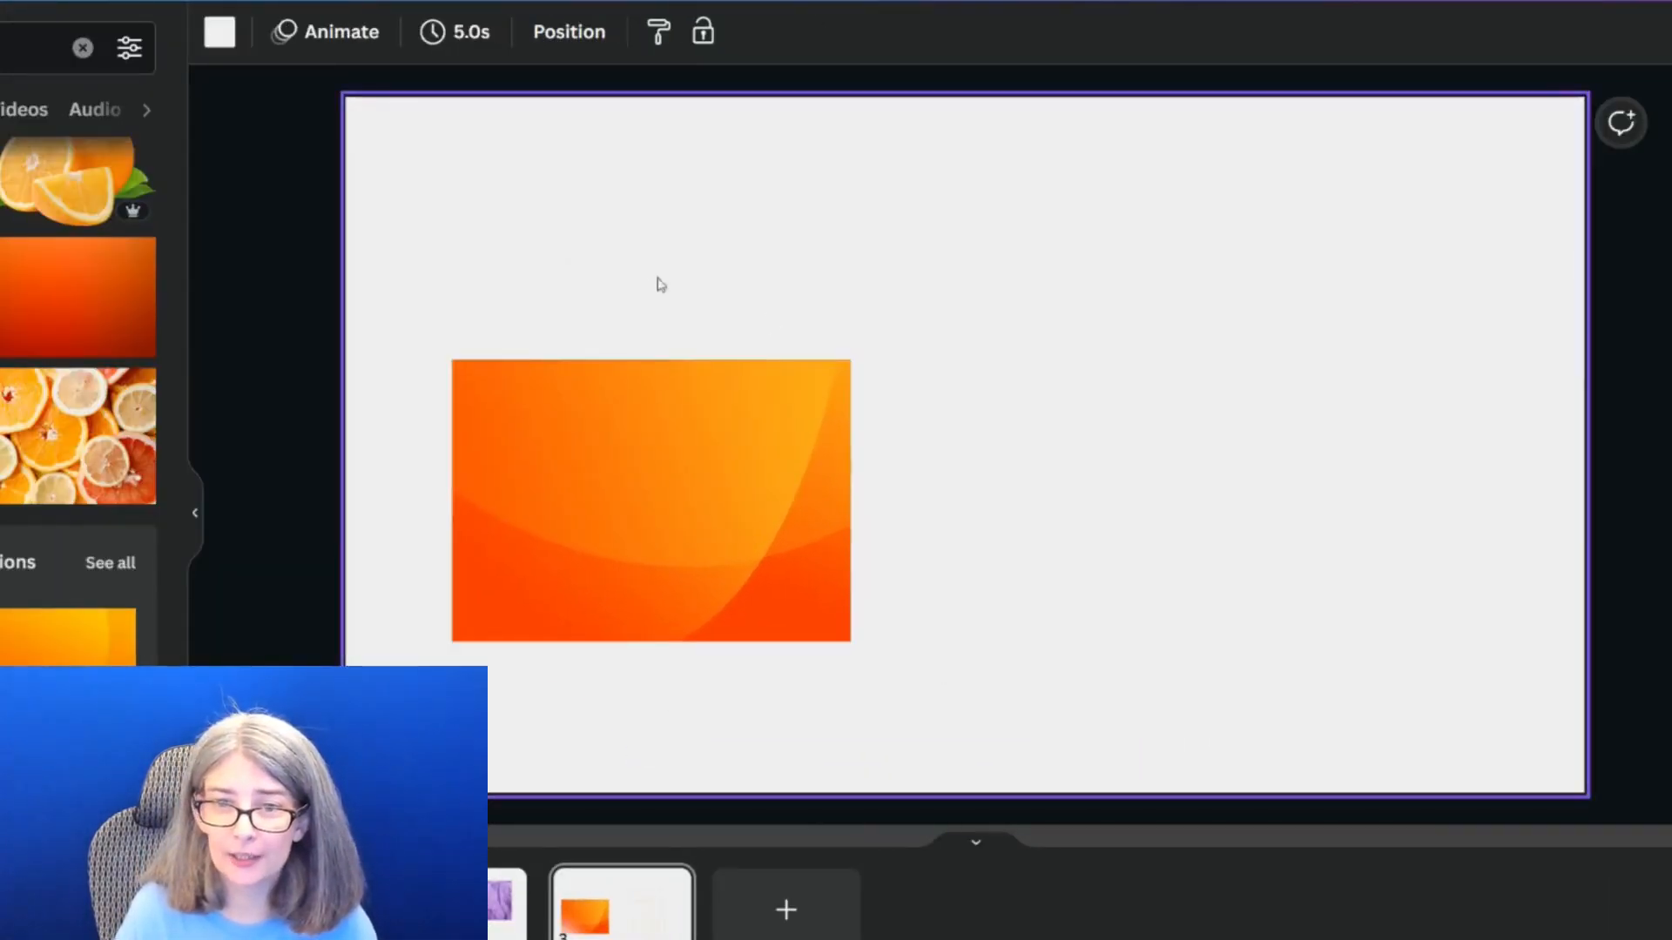
Change page 3's solid light gray background to a gradient and add a third gradient color
left_click(220, 31)
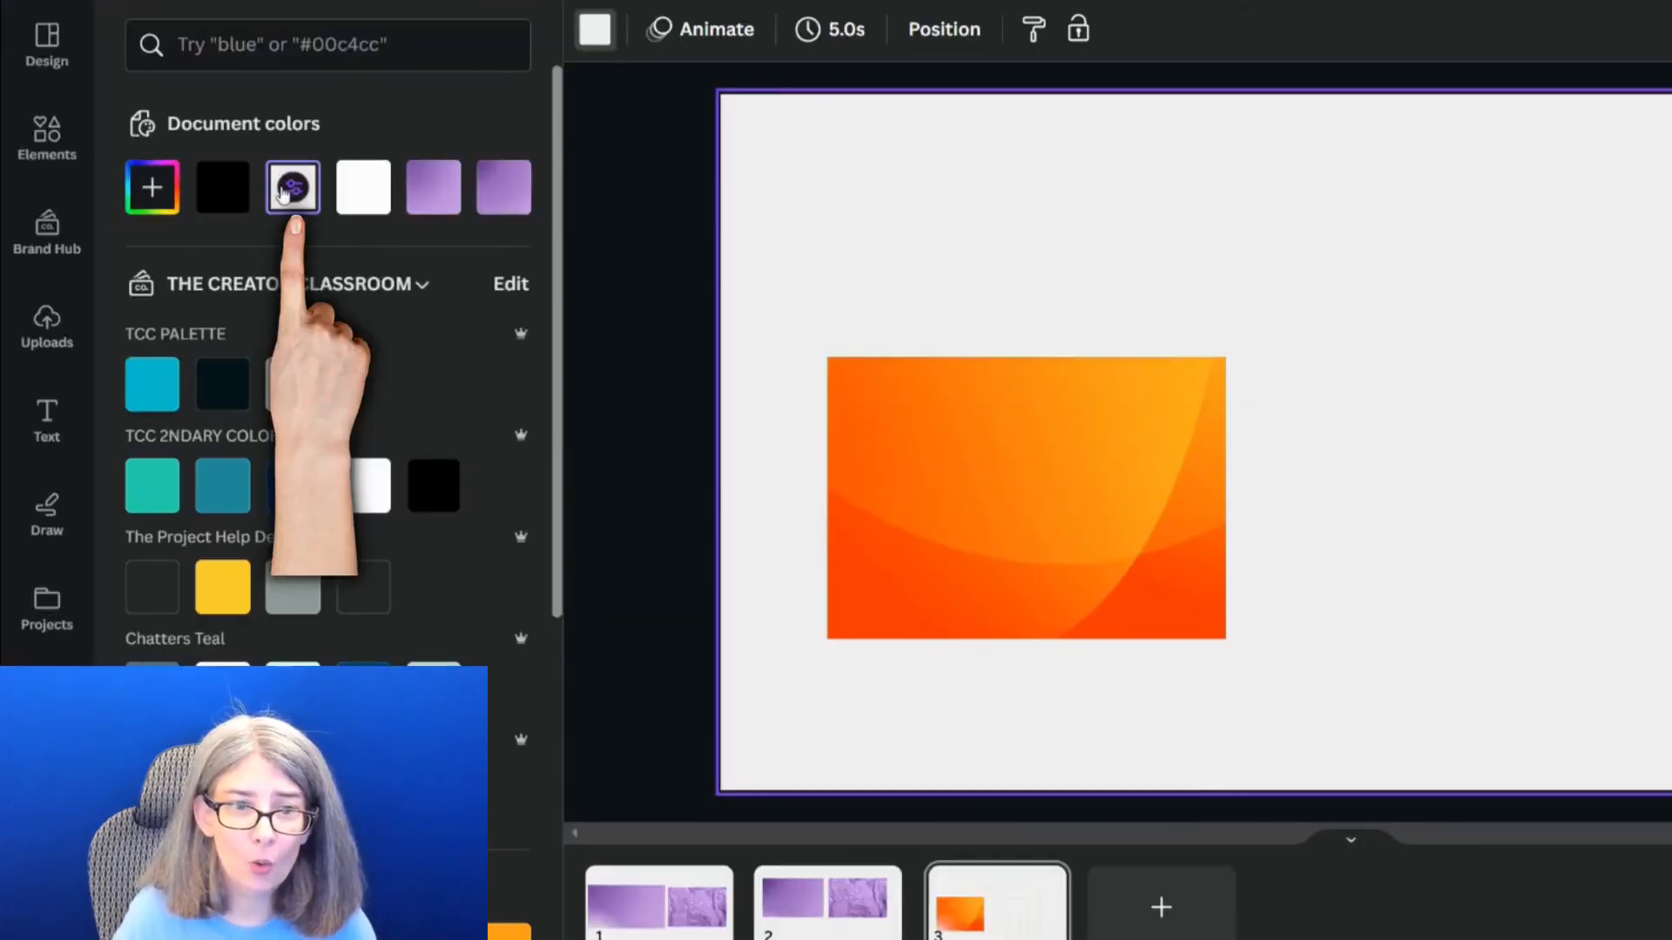
left_click(291, 190)
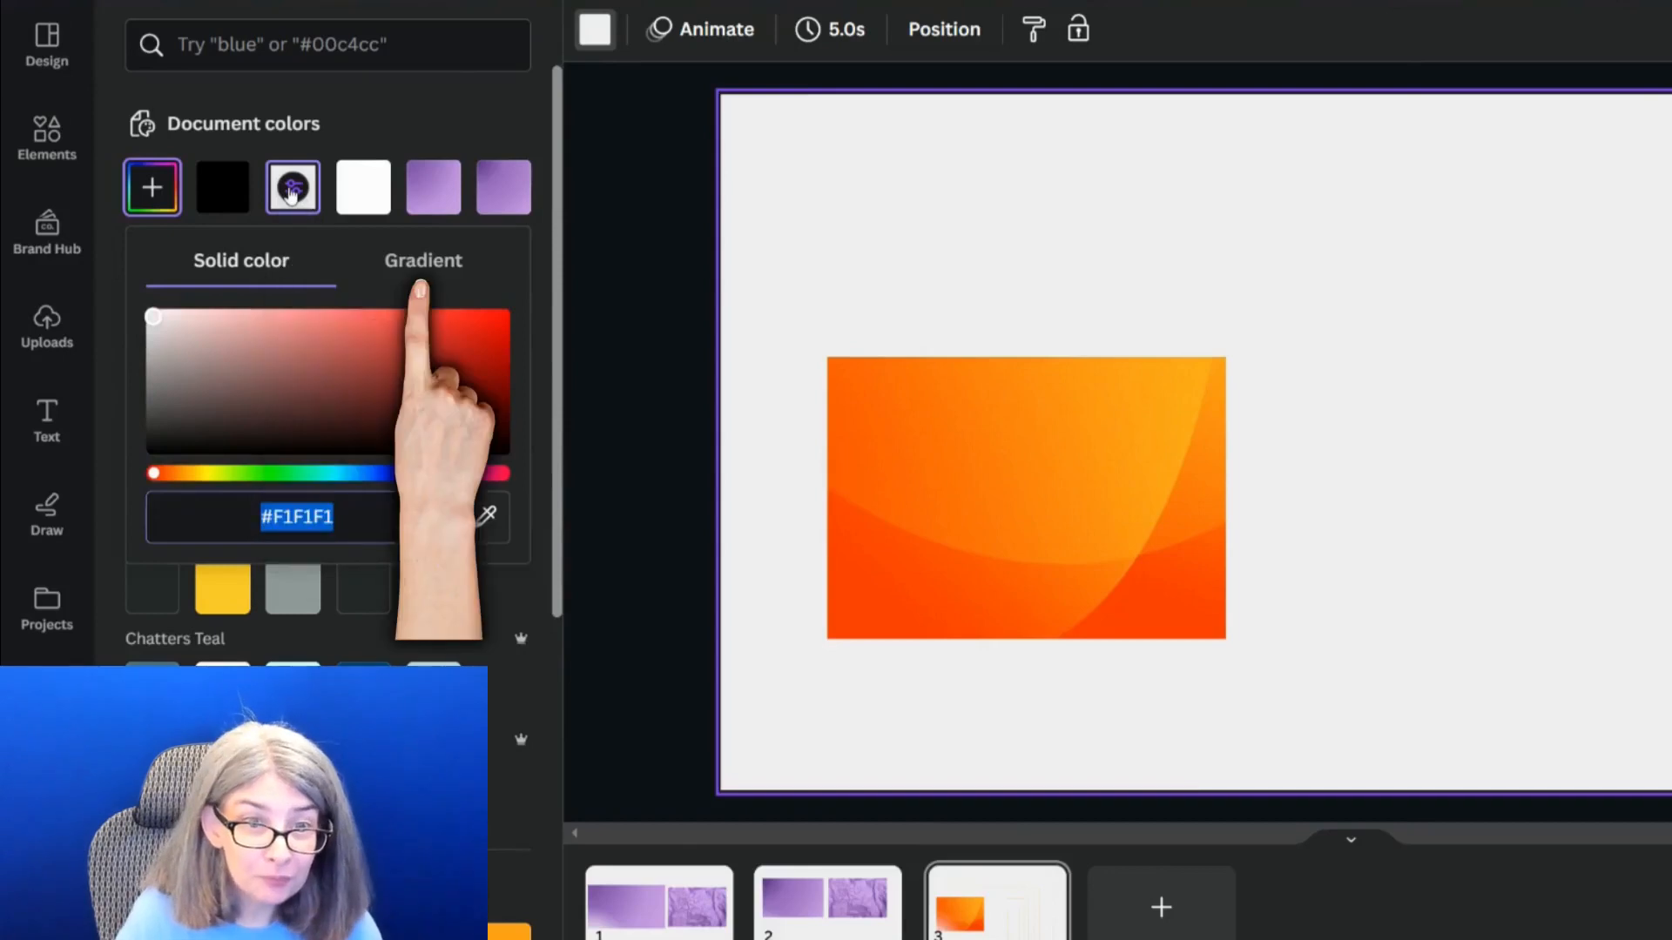
left_click(423, 261)
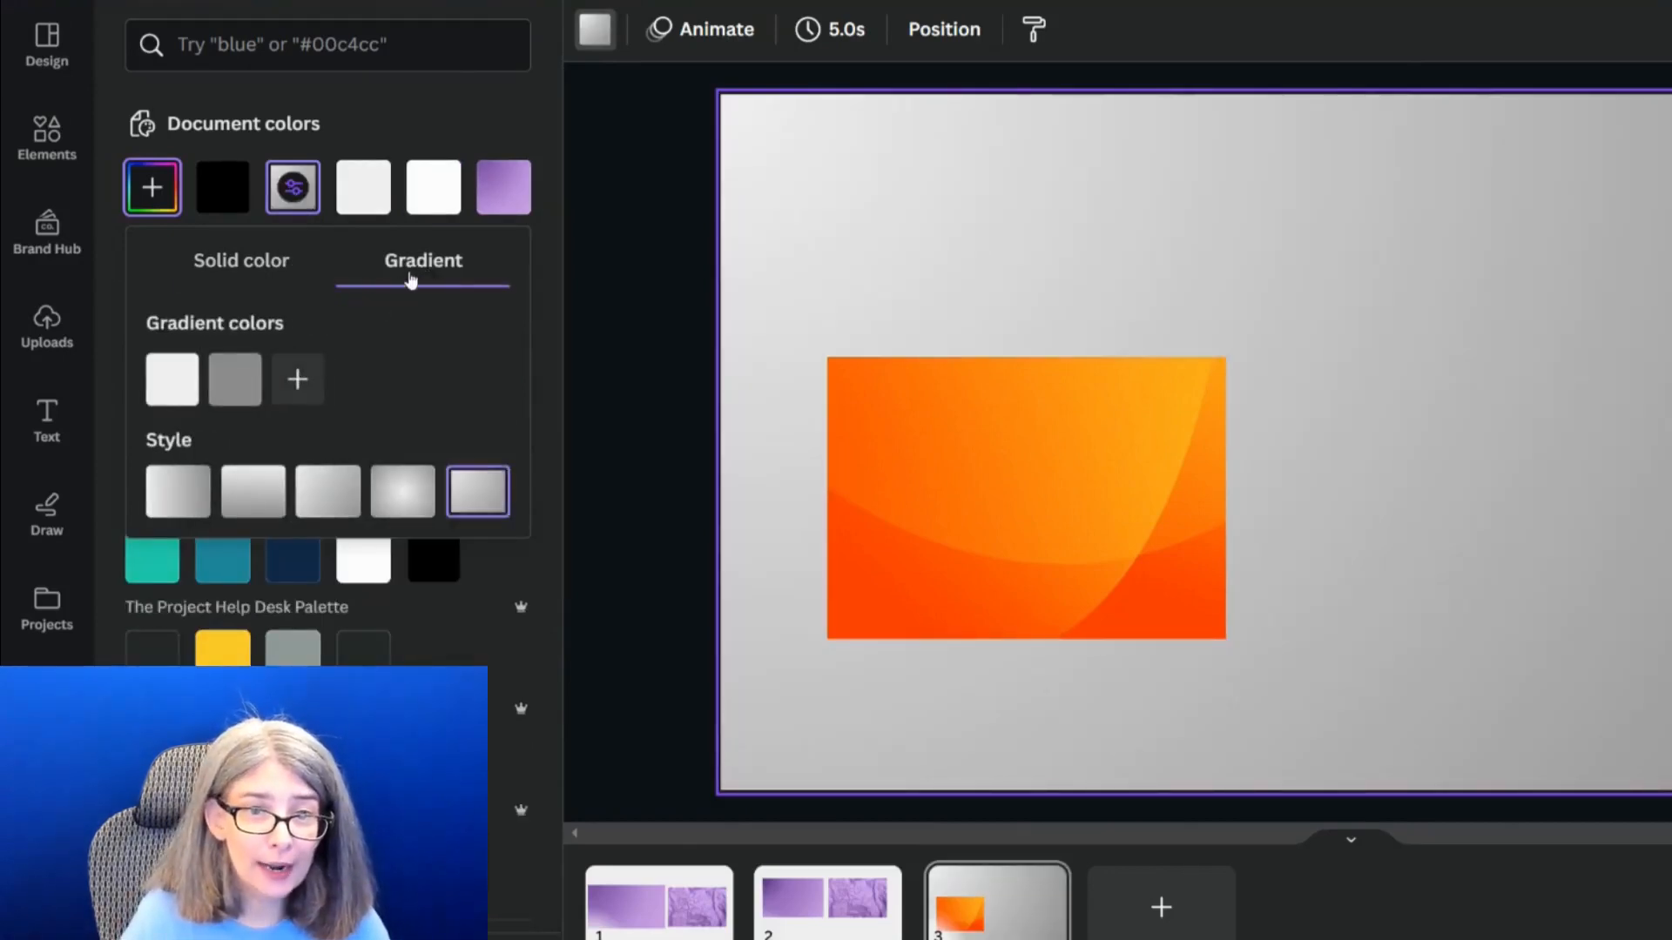
left_click(295, 380)
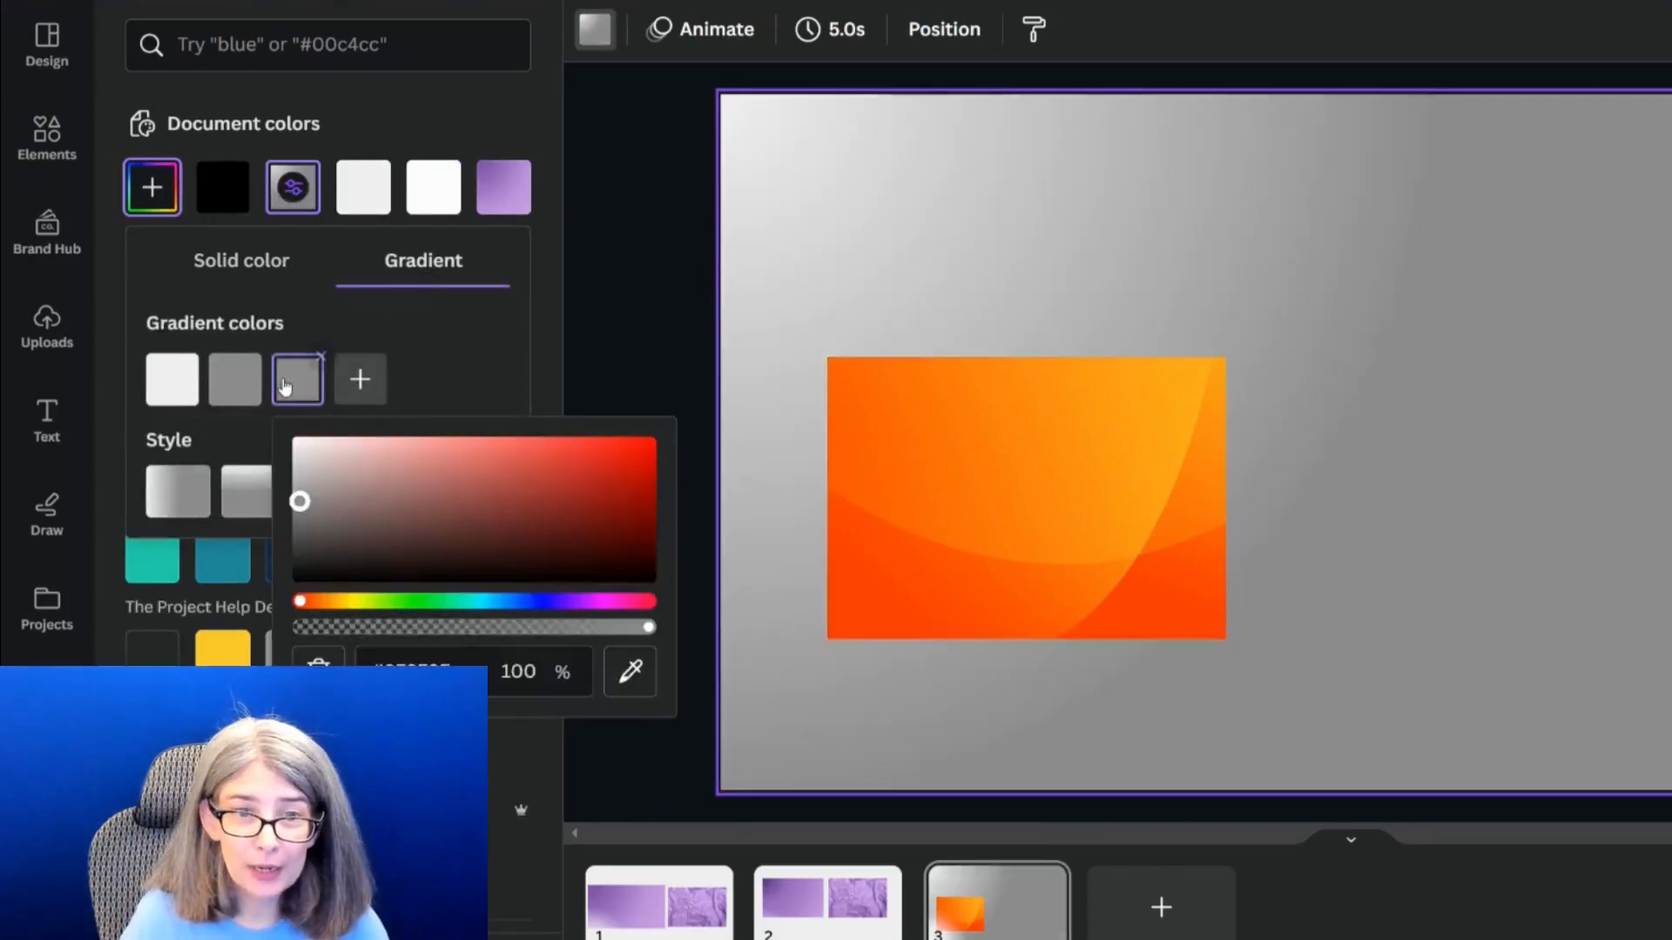
Set the first and second gradient colors to the red-orange #F83C01 sampled from the lower part of the orange image
left_click(162, 387)
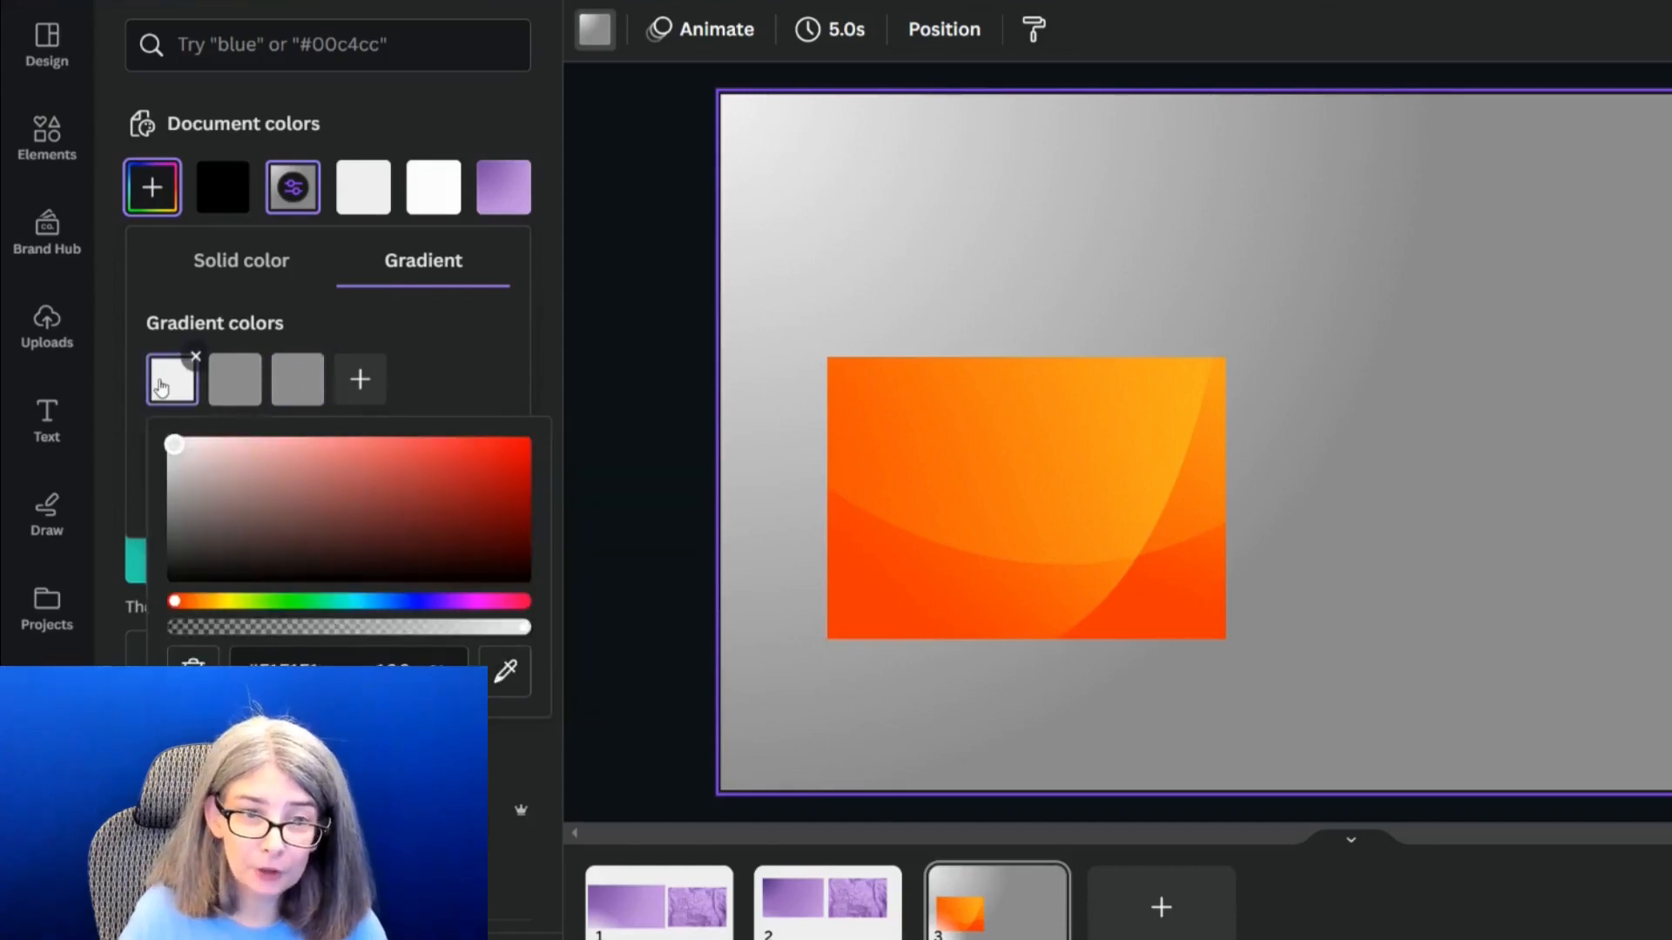
left_click(504, 687)
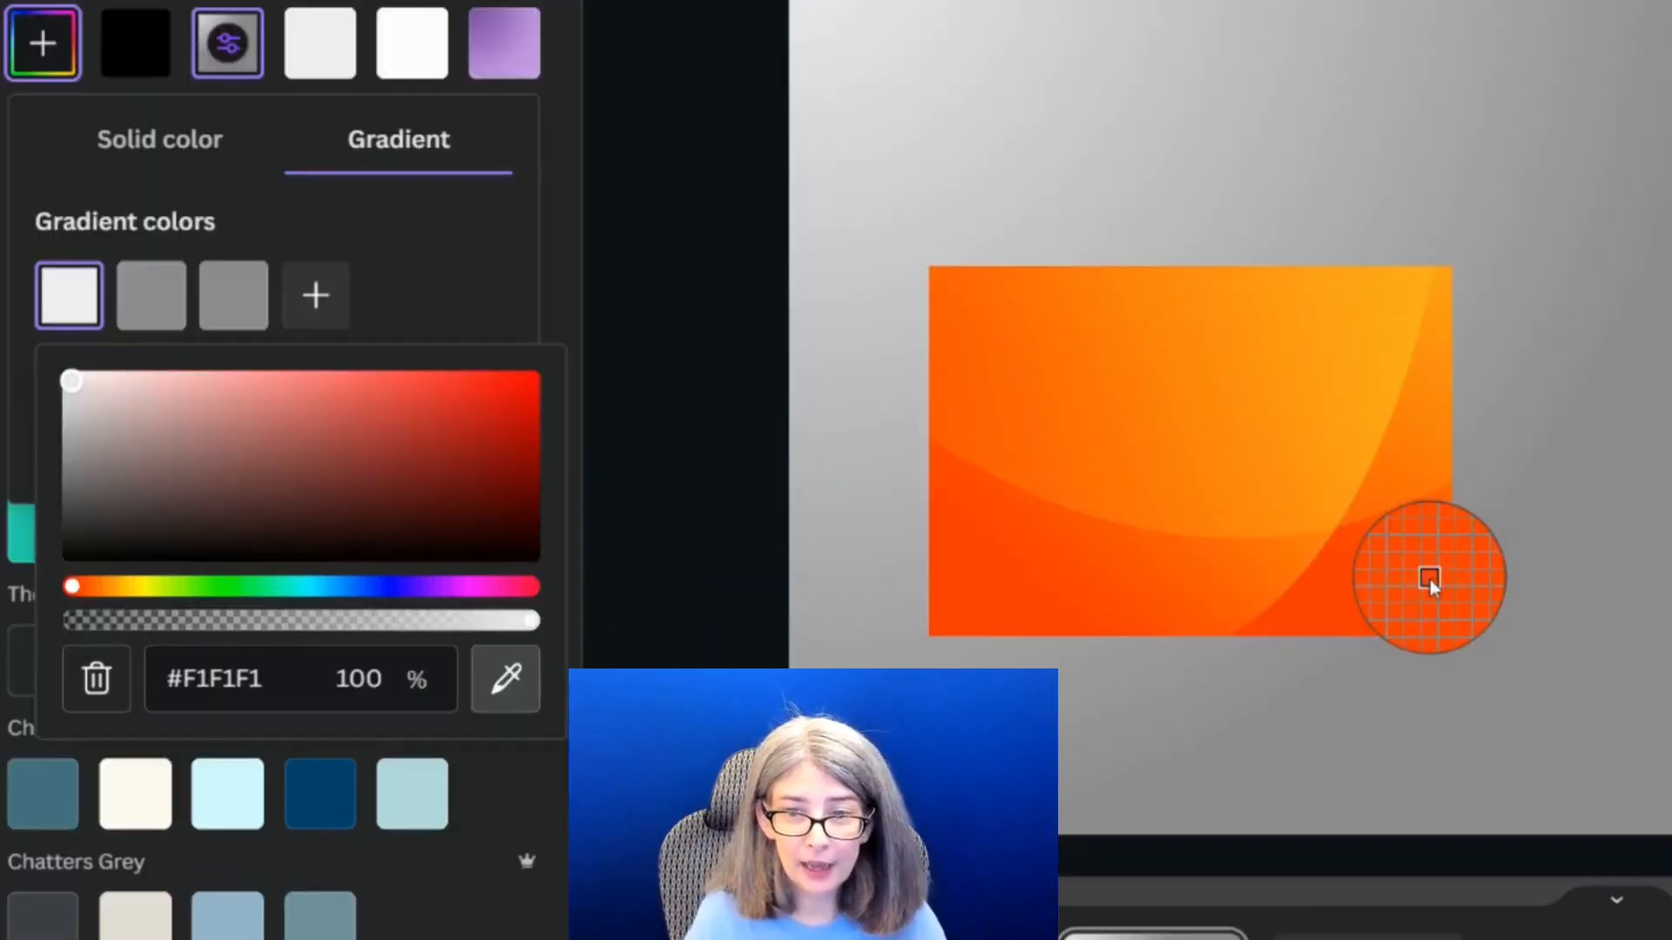
left_click(1211, 603)
left_click(156, 296)
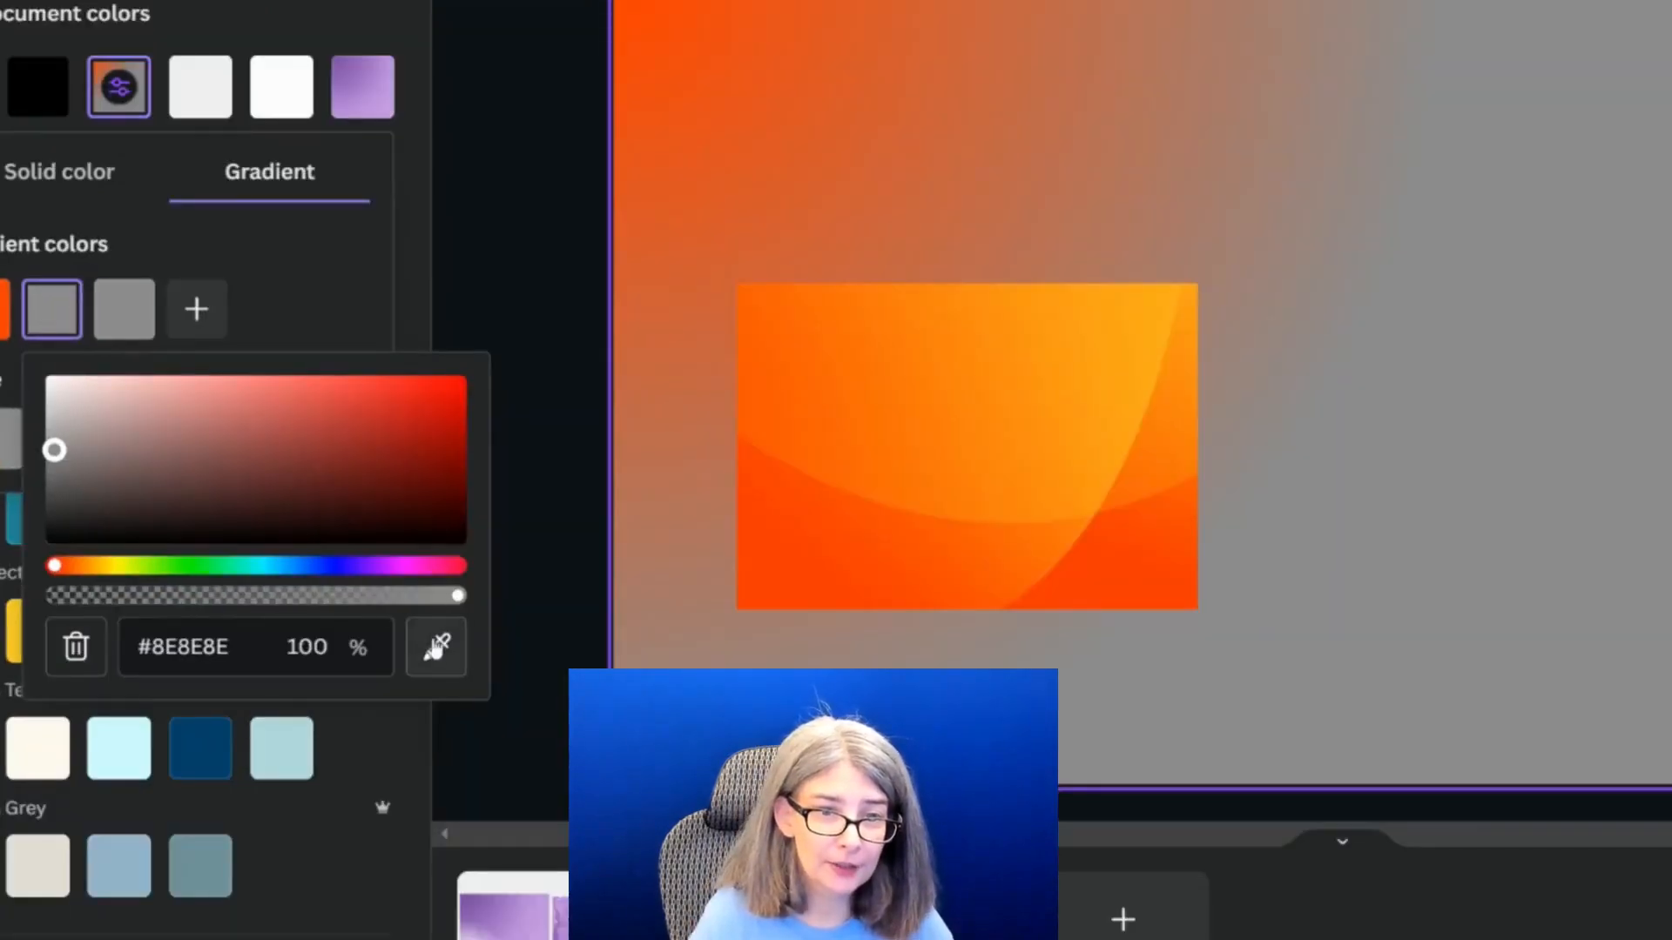
left_click(436, 647)
left_click(844, 560)
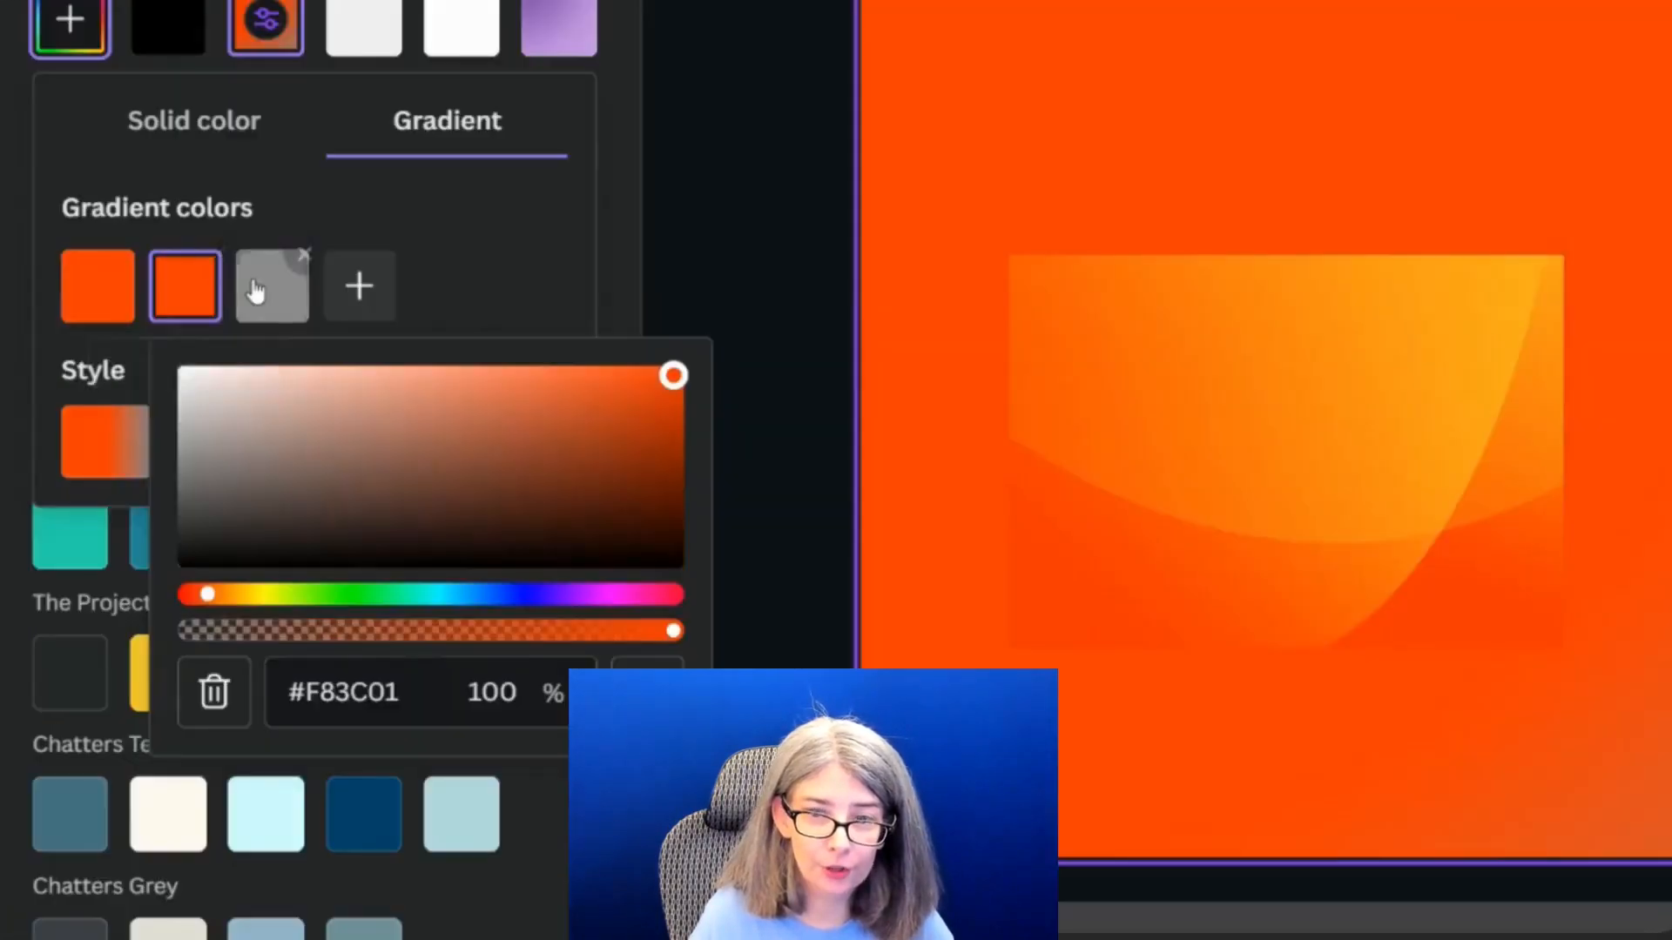
Set the third gradient color to a light orange sampled from the middle of the orange image, and select the image
left_click(124, 309)
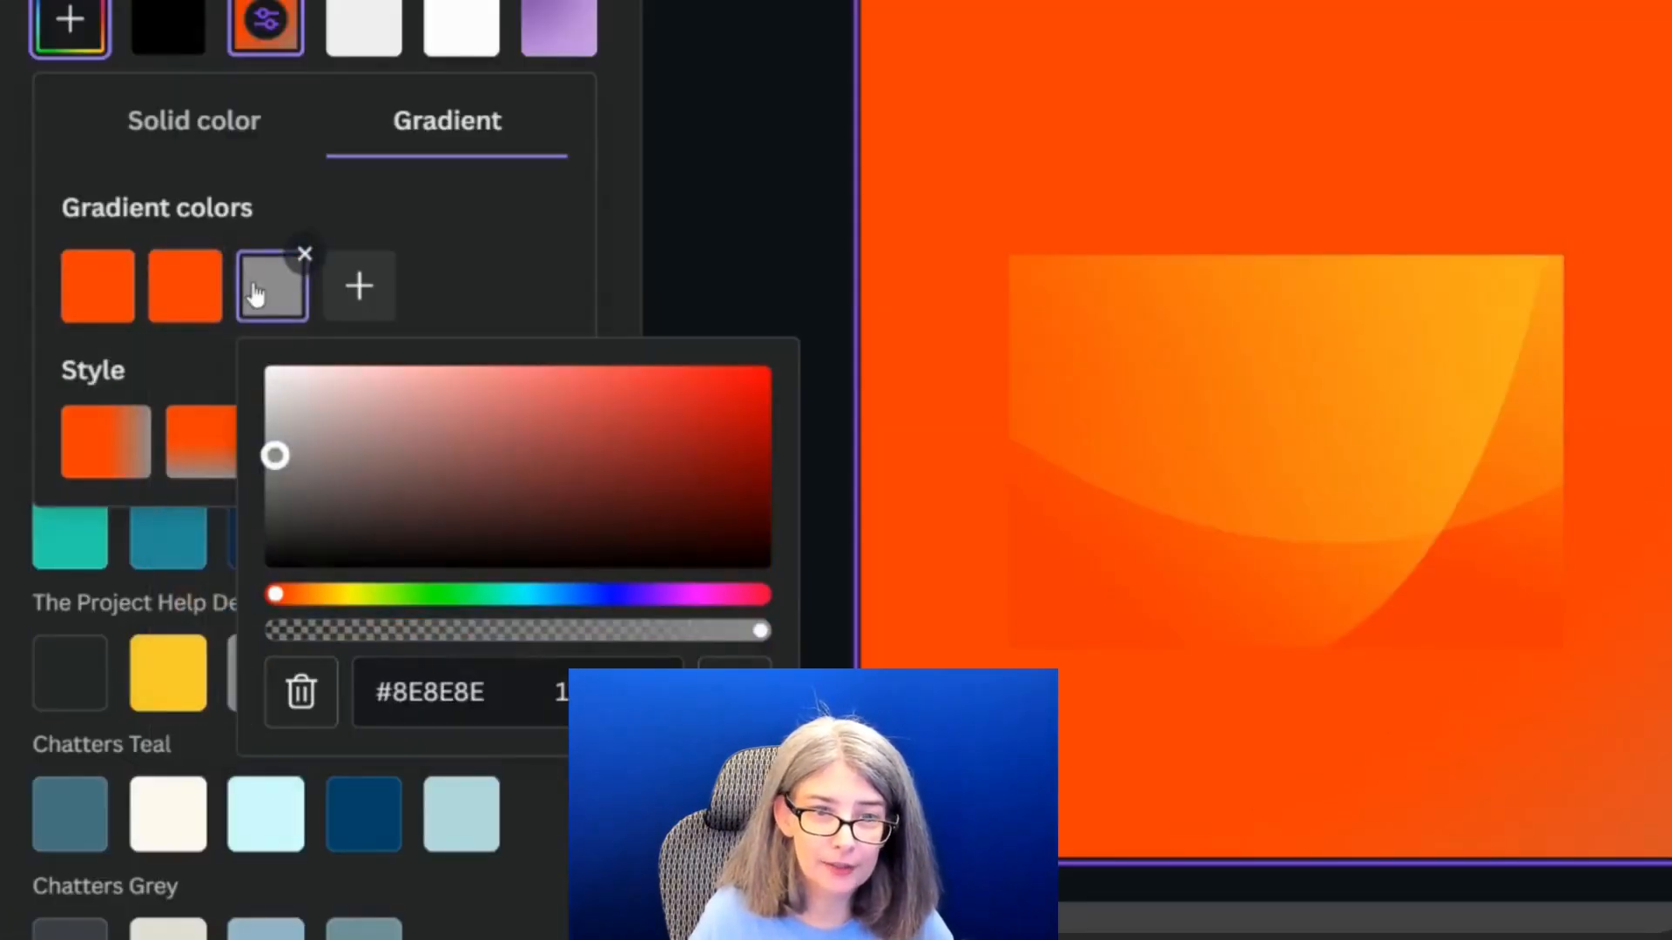
left_click(735, 691)
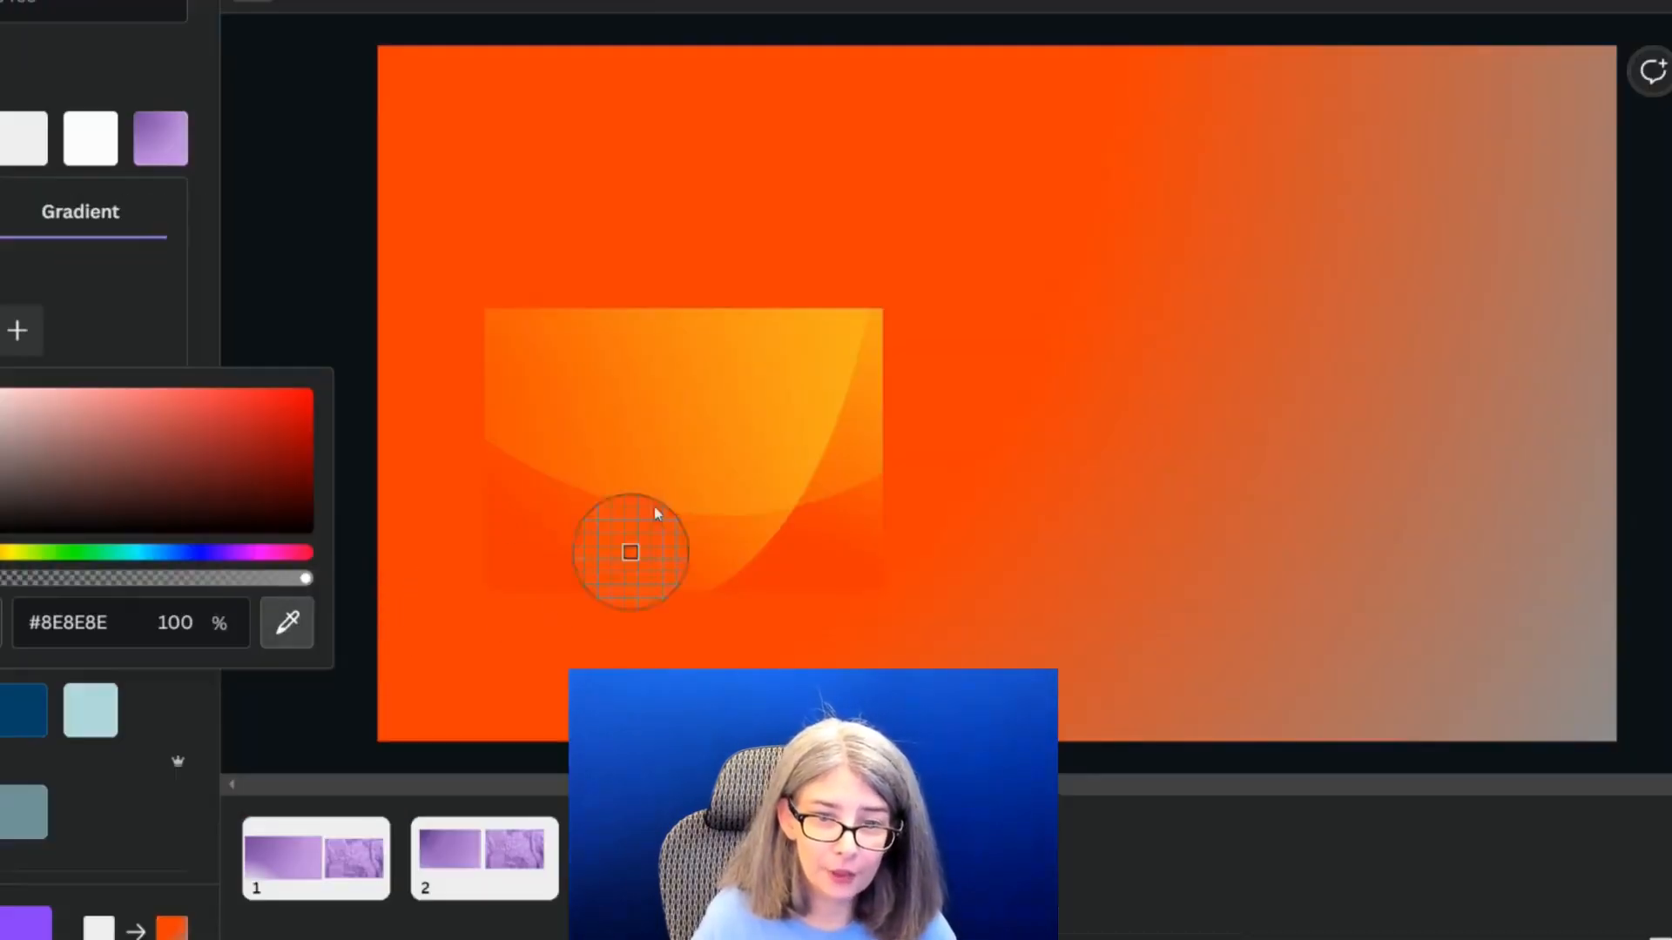
left_click(726, 455)
left_click(774, 480)
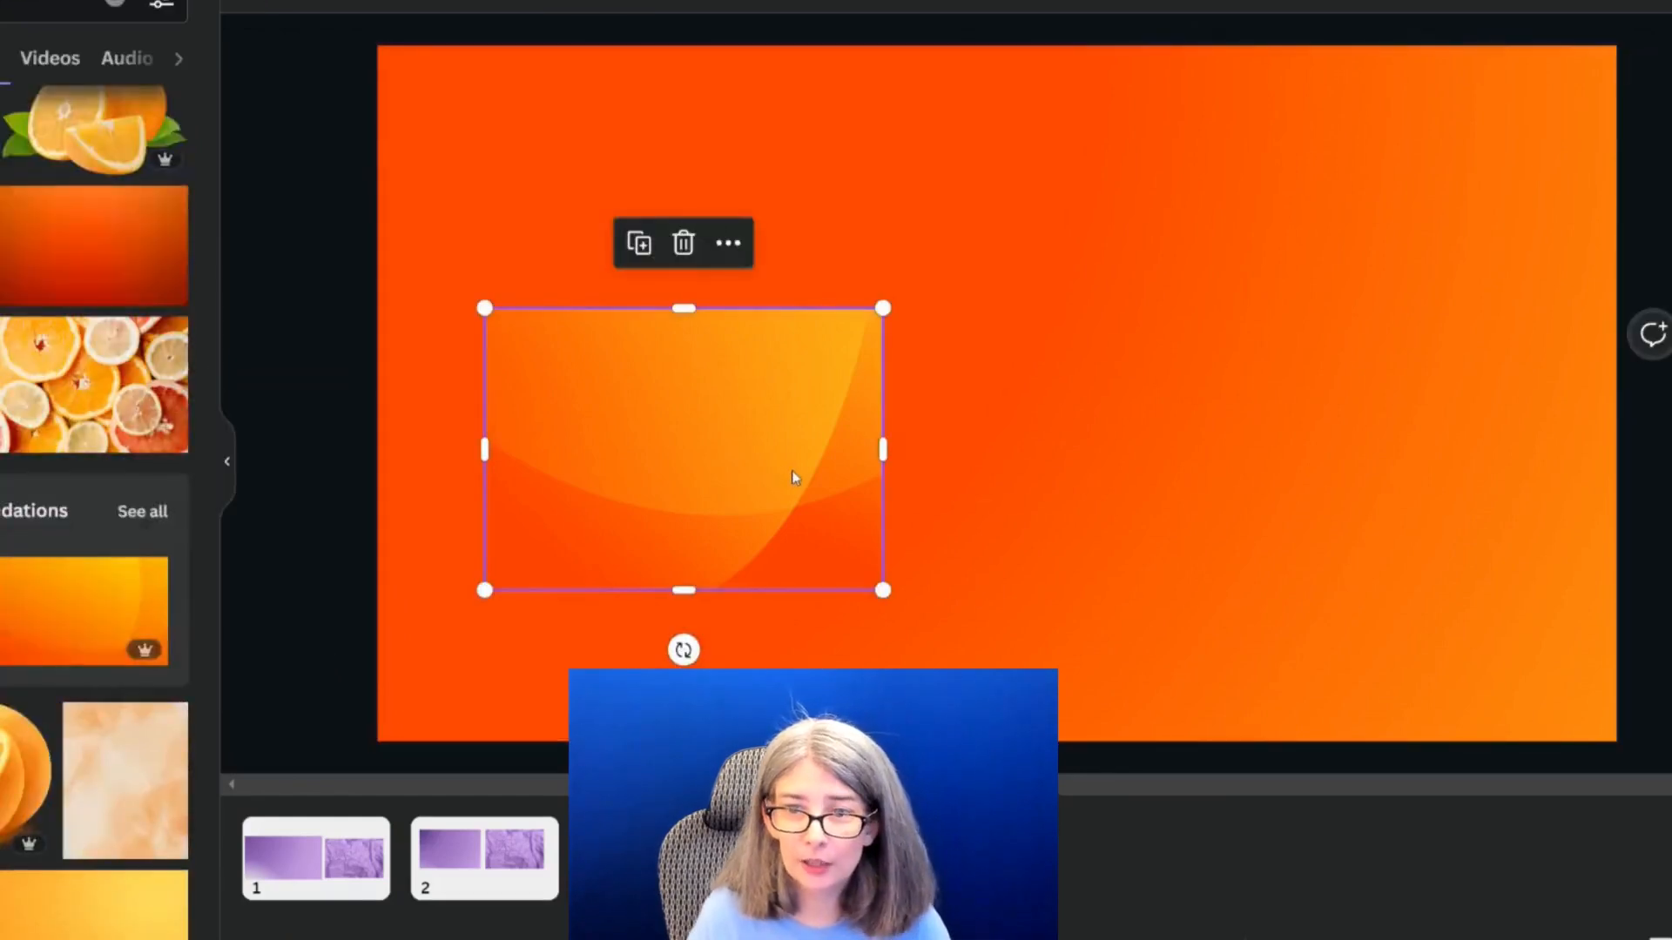
left_click_drag(791, 478, 743, 474)
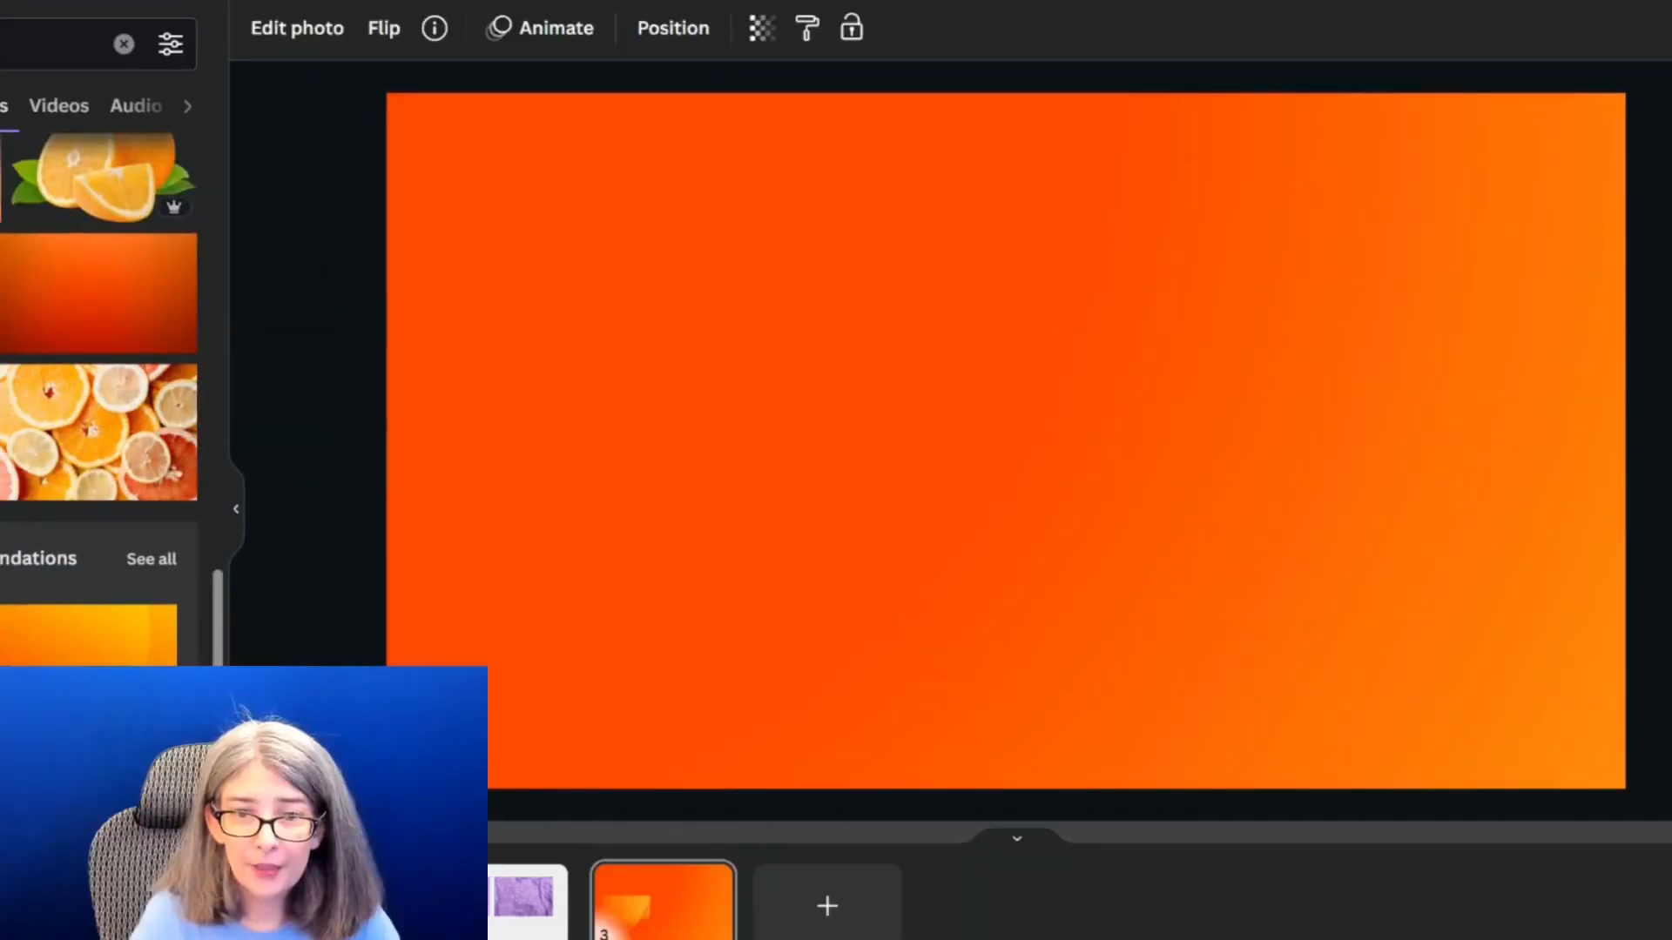
left_click(738, 472)
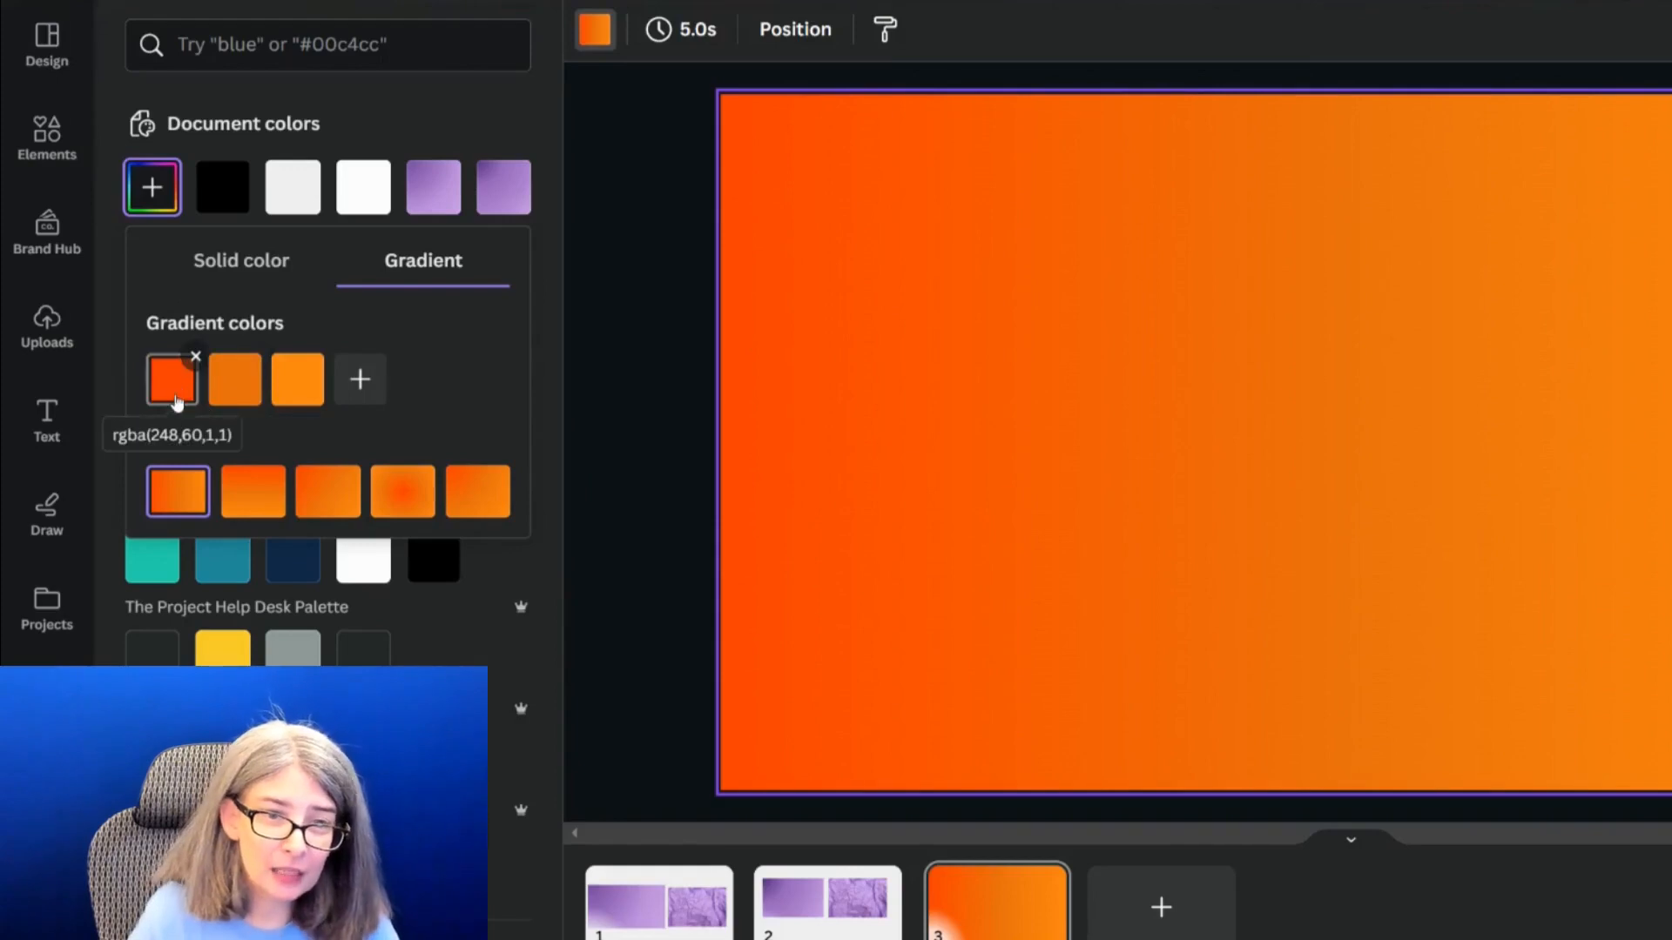
Try moving the red-orange gradient color from first place to the middle of the color order
left_click_drag(173, 395, 274, 406)
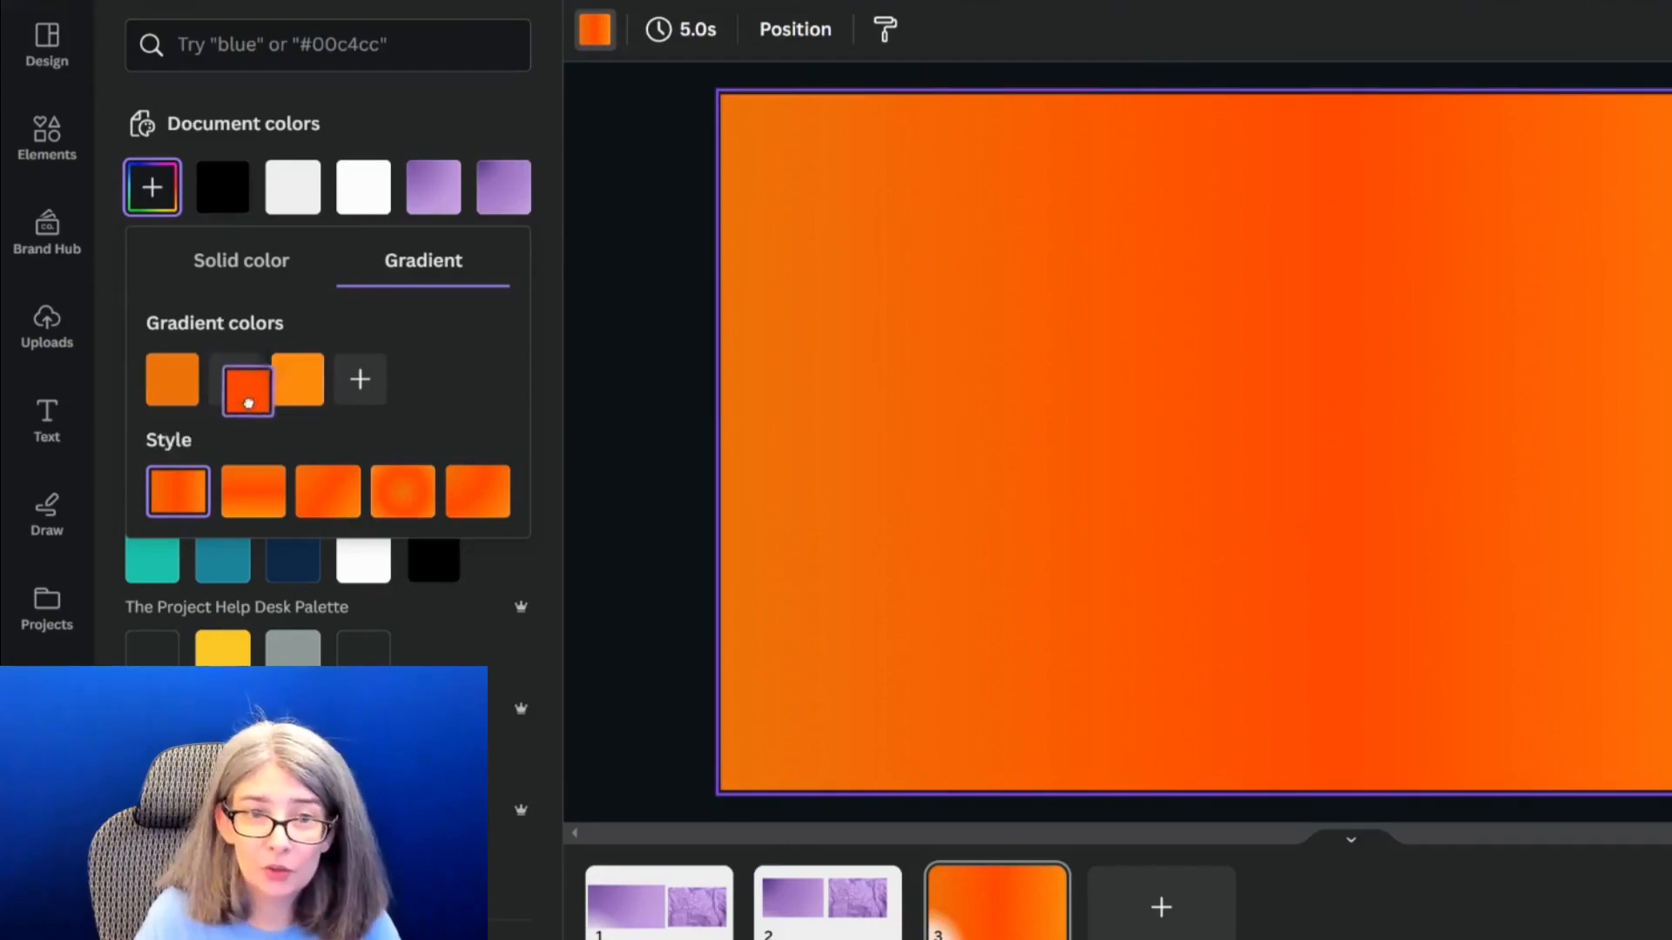
left_click_drag(248, 402, 339, 394)
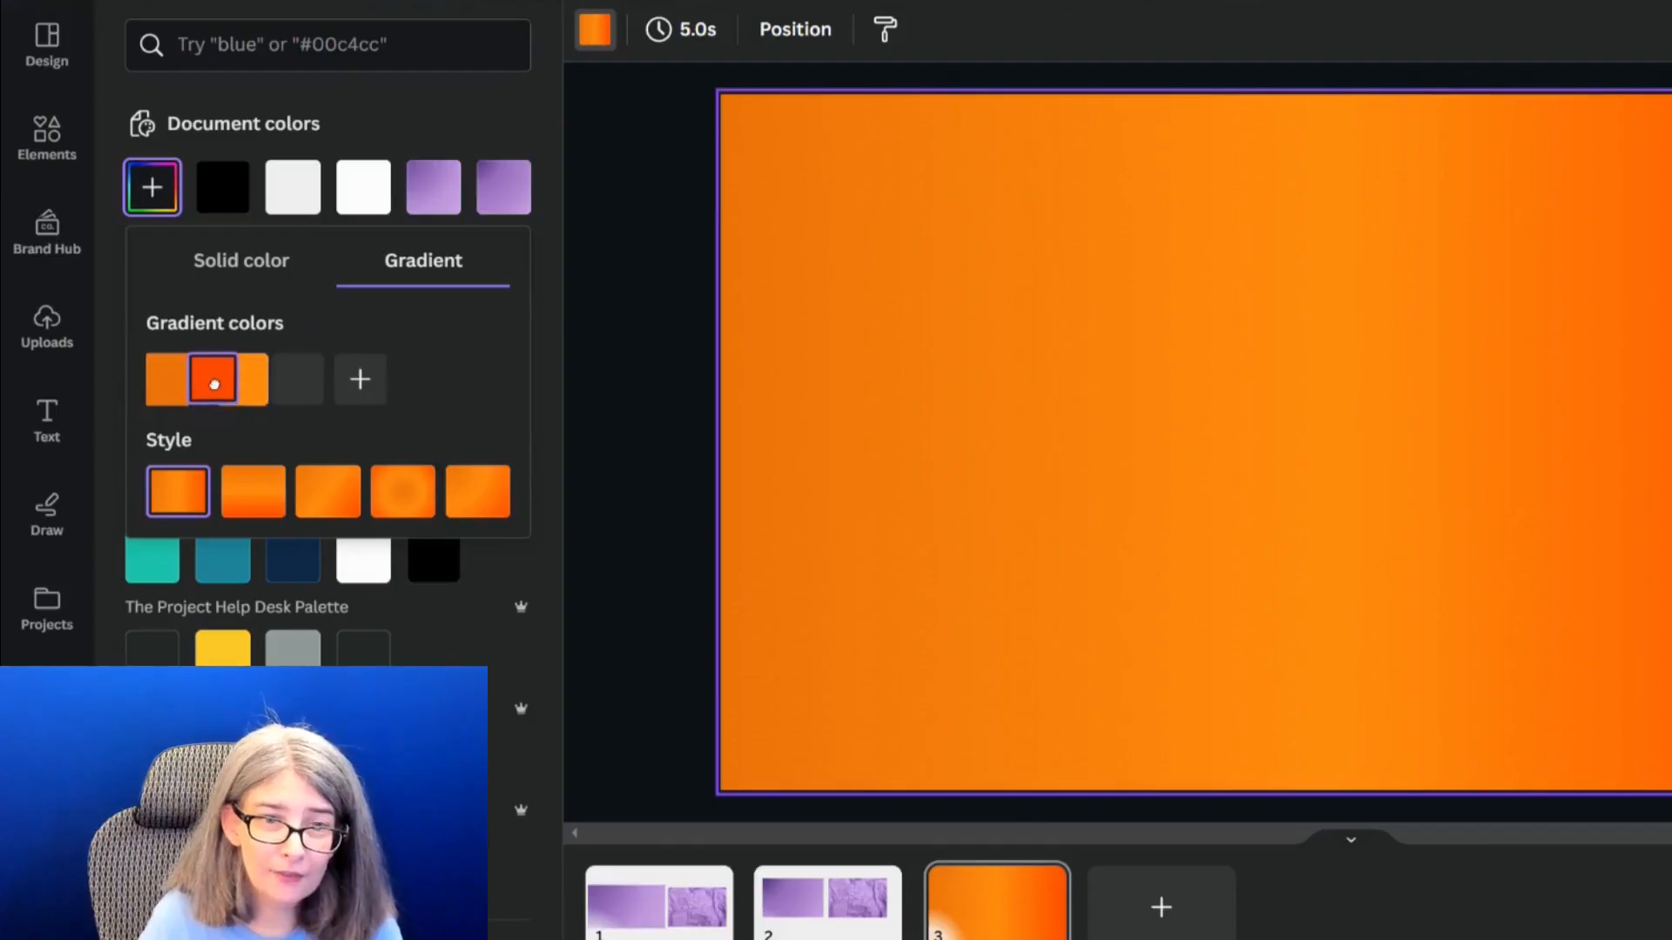
left_click_drag(213, 384, 216, 391)
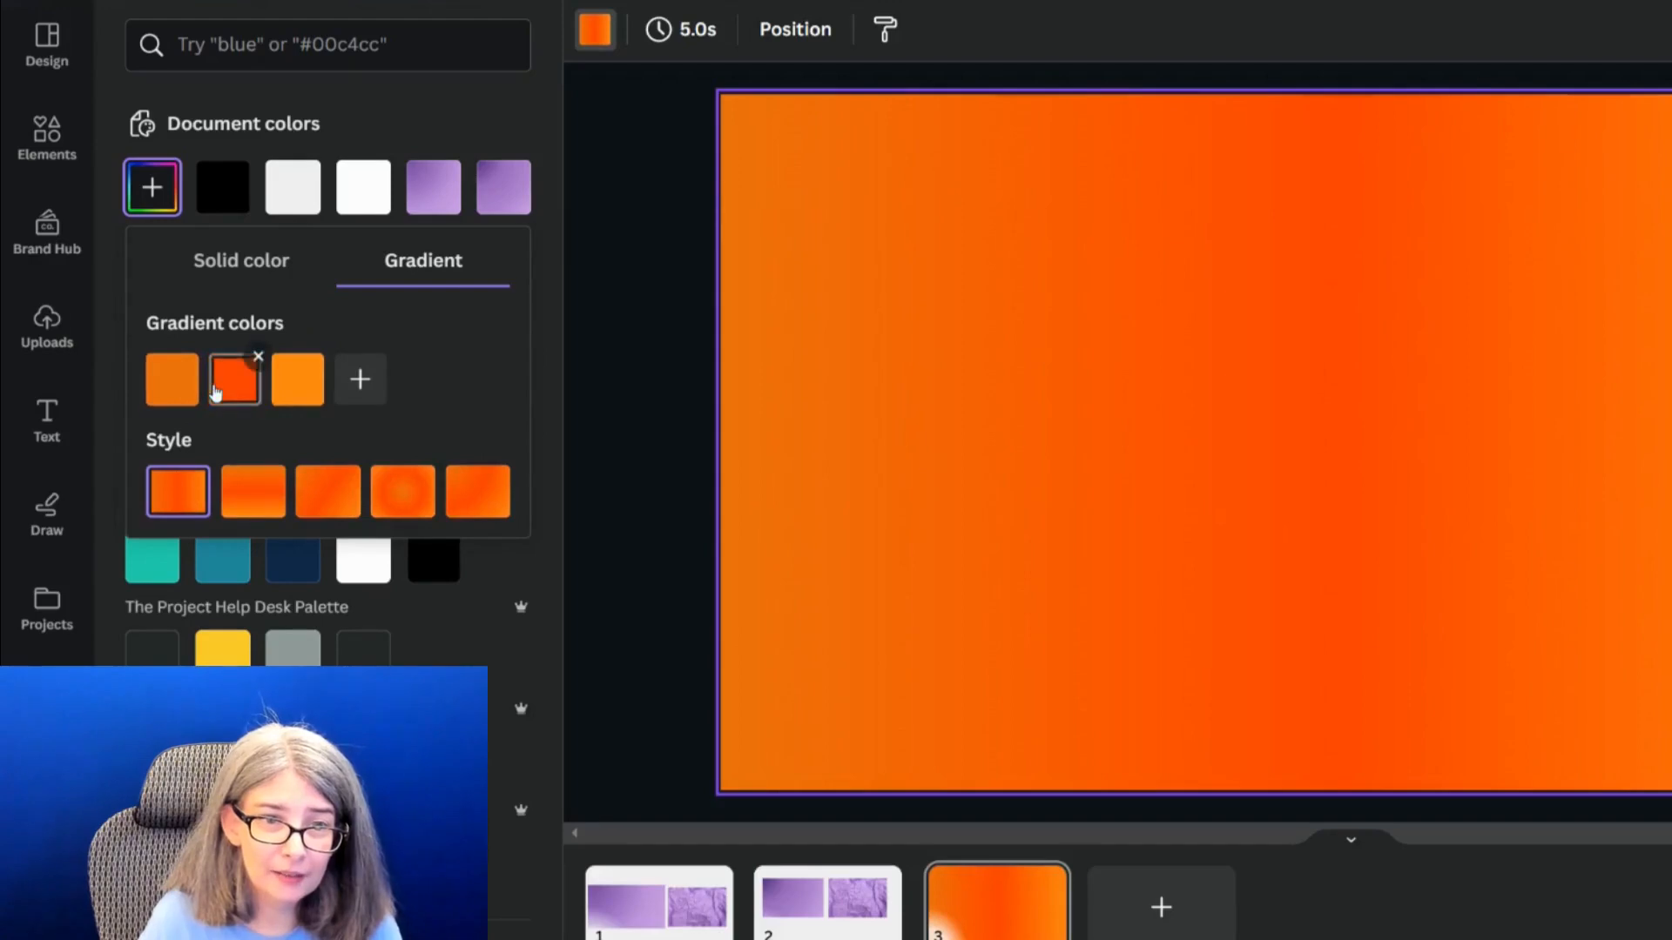
Reorder the gradient colors to red-orange first, light orange in the middle and darker orange last
left_click(168, 389)
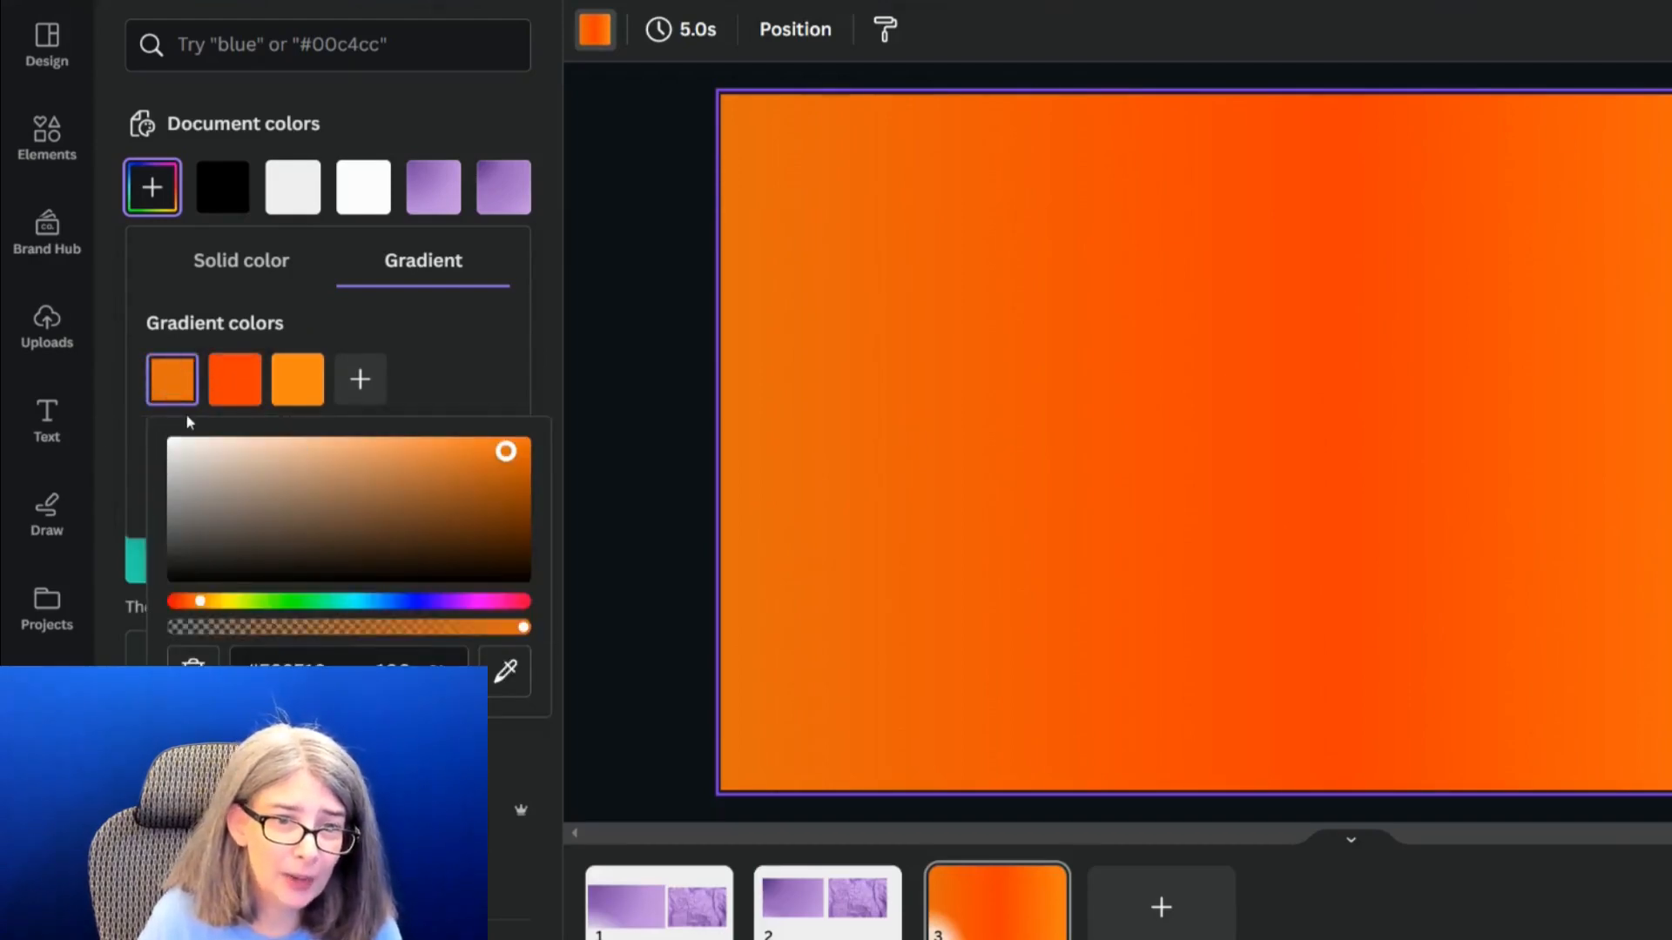
left_click(168, 388)
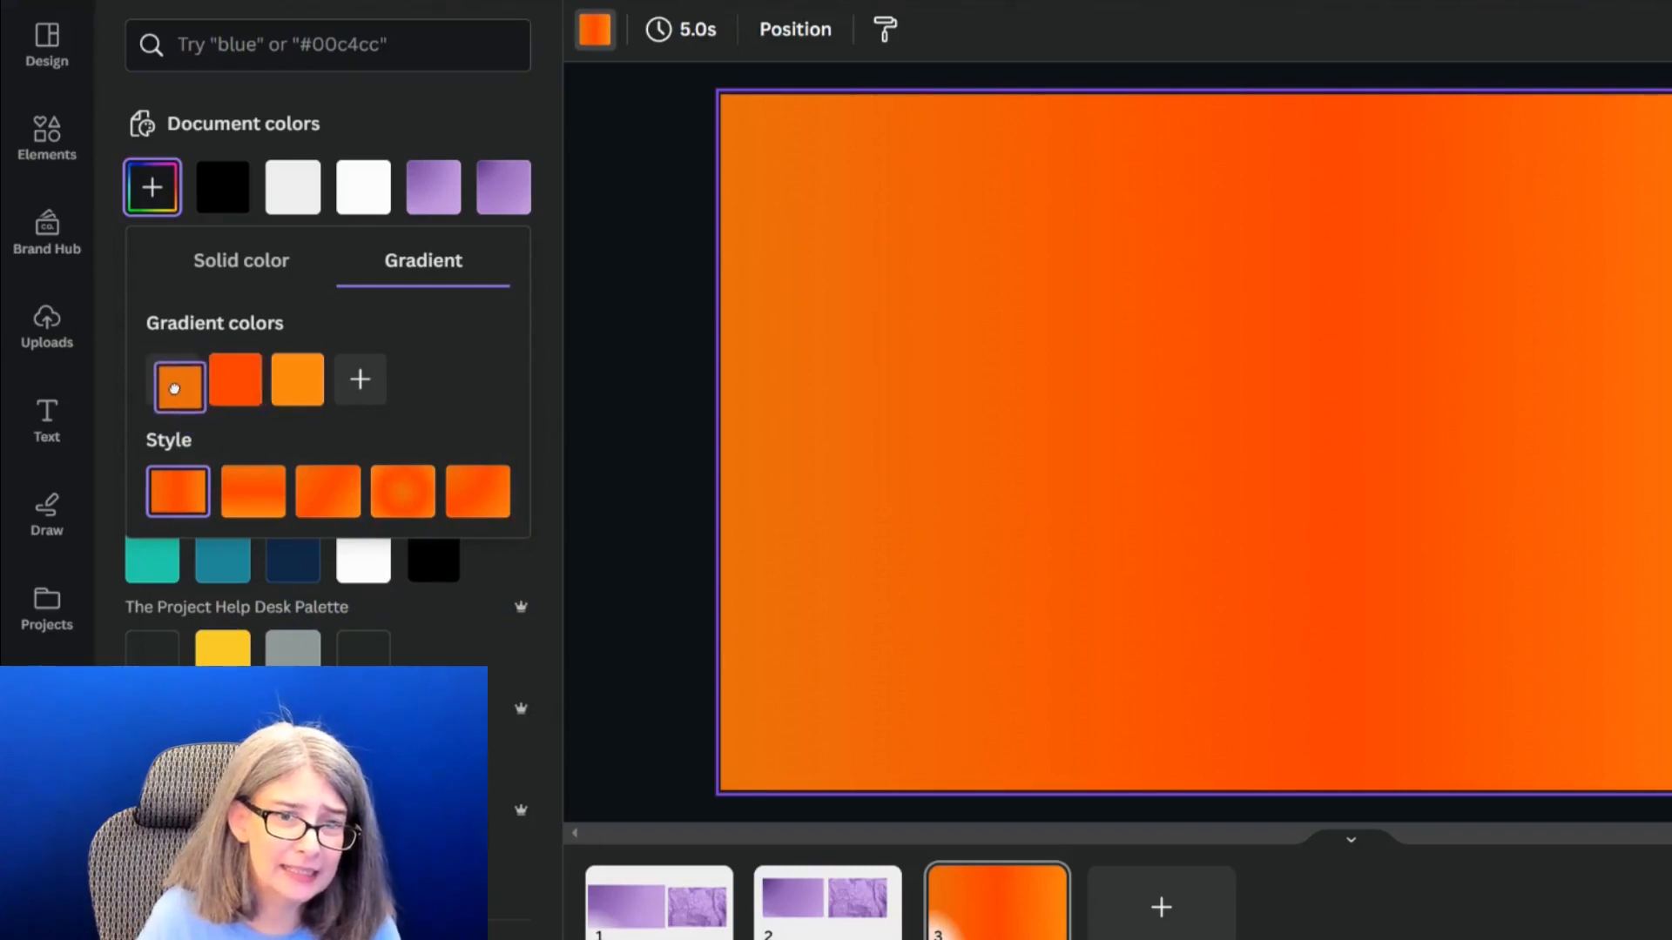
left_click_drag(186, 405, 266, 398)
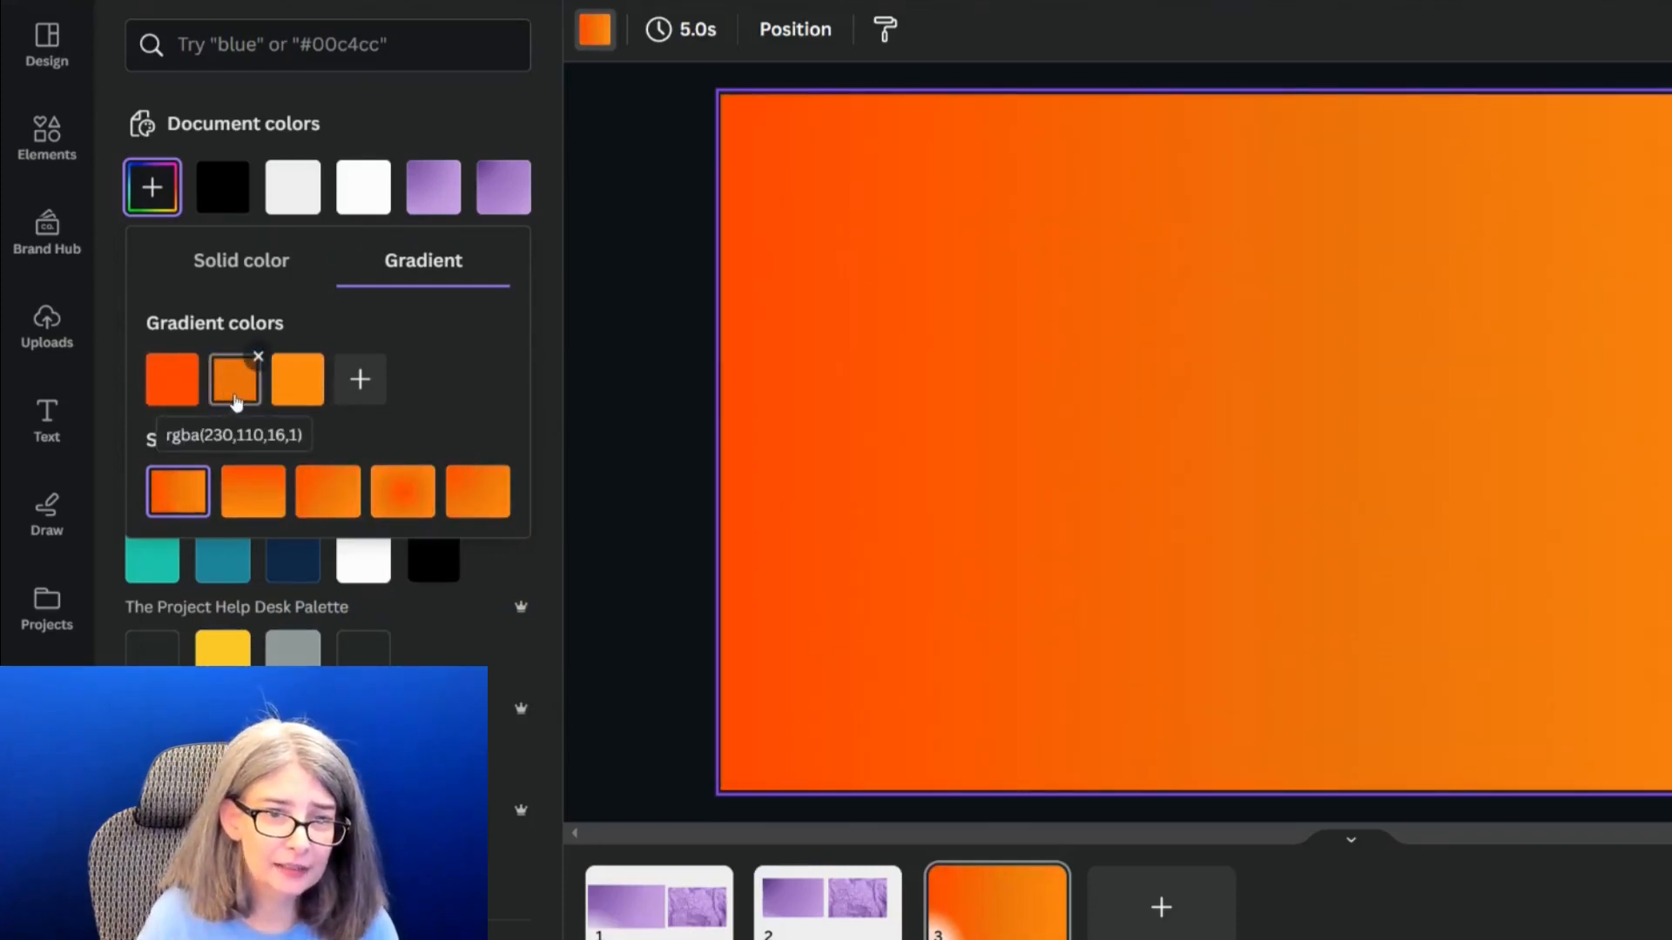
left_click(161, 393)
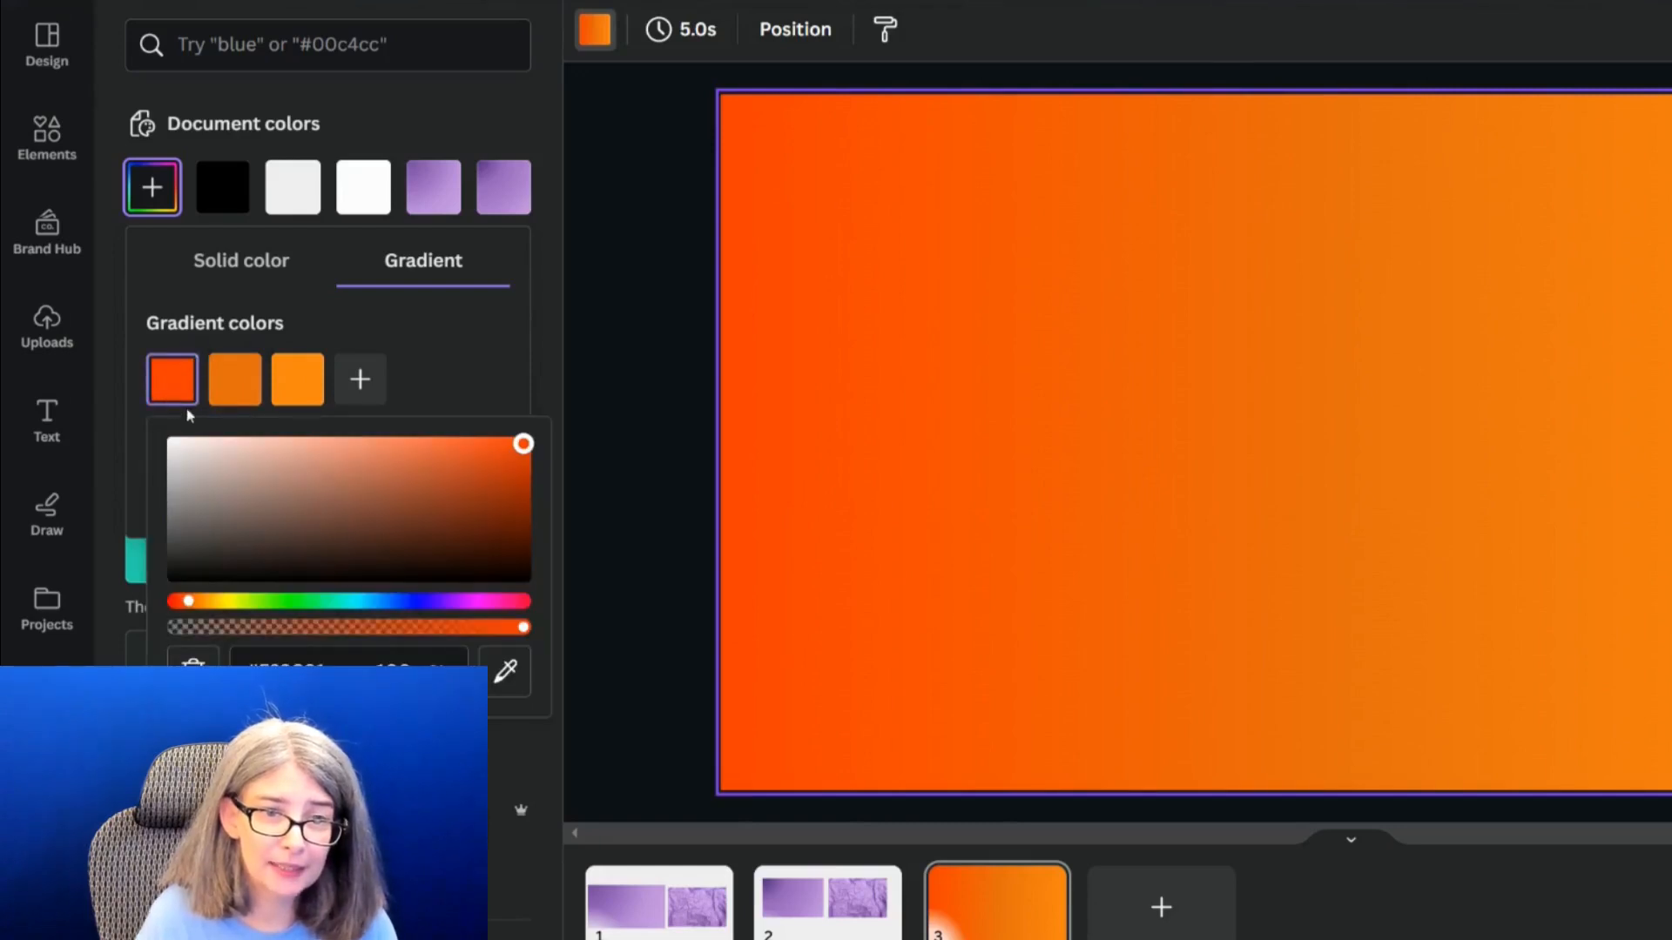
left_click(237, 385)
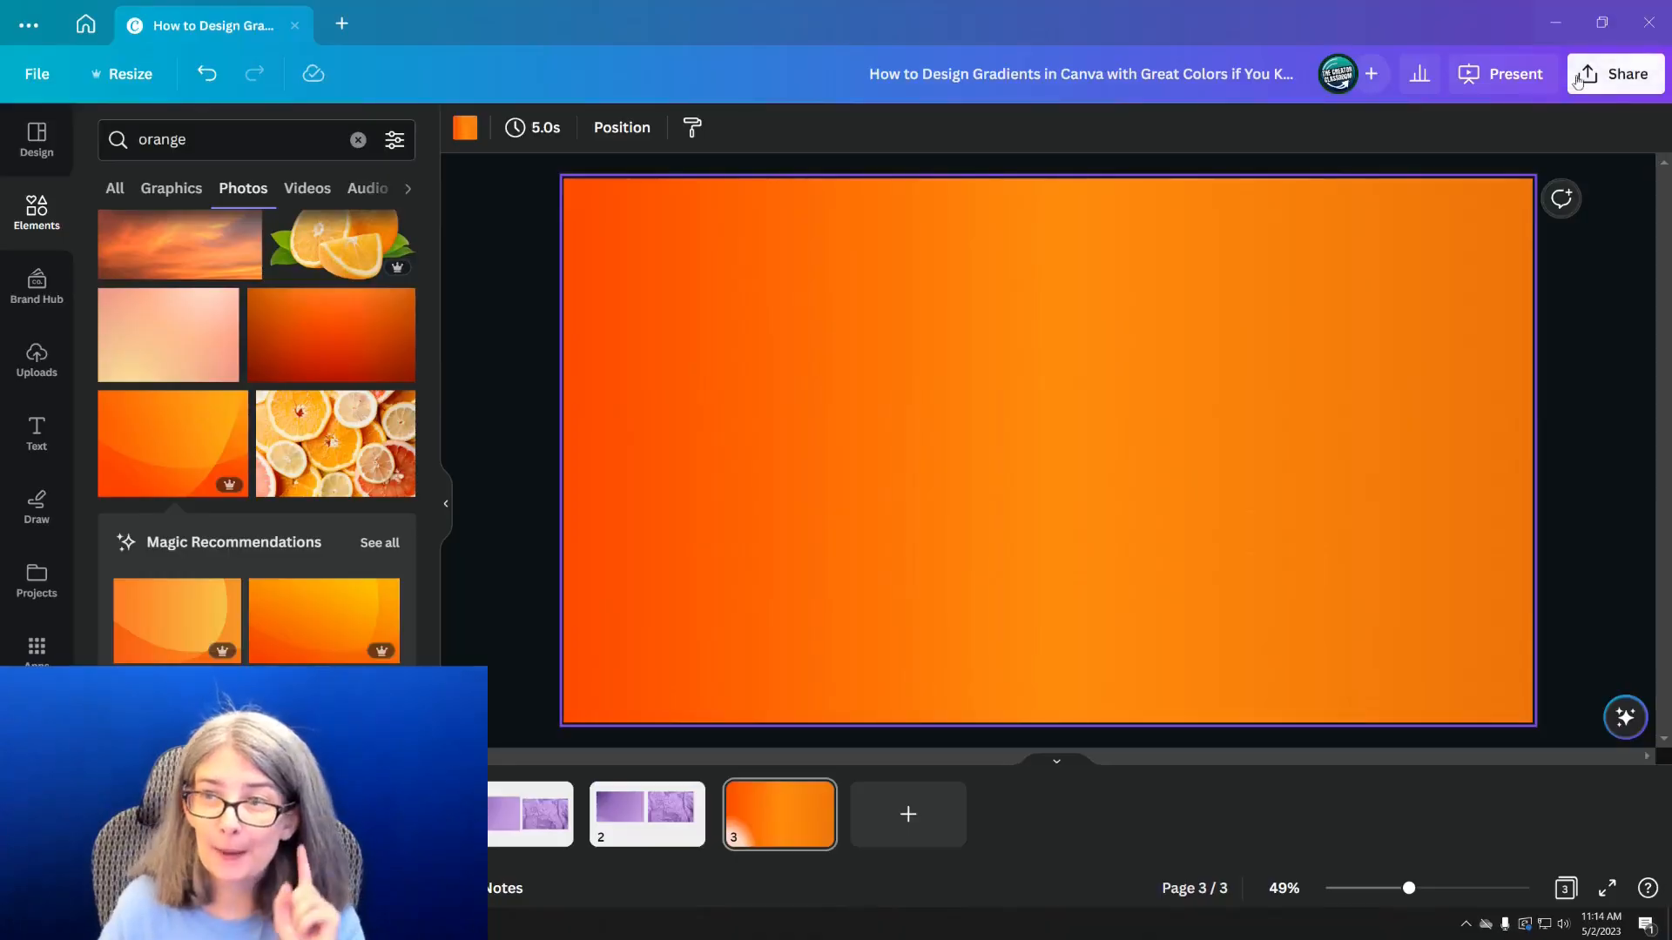
Open the design's download settings and choose PNG as the file type
left_click(1578, 81)
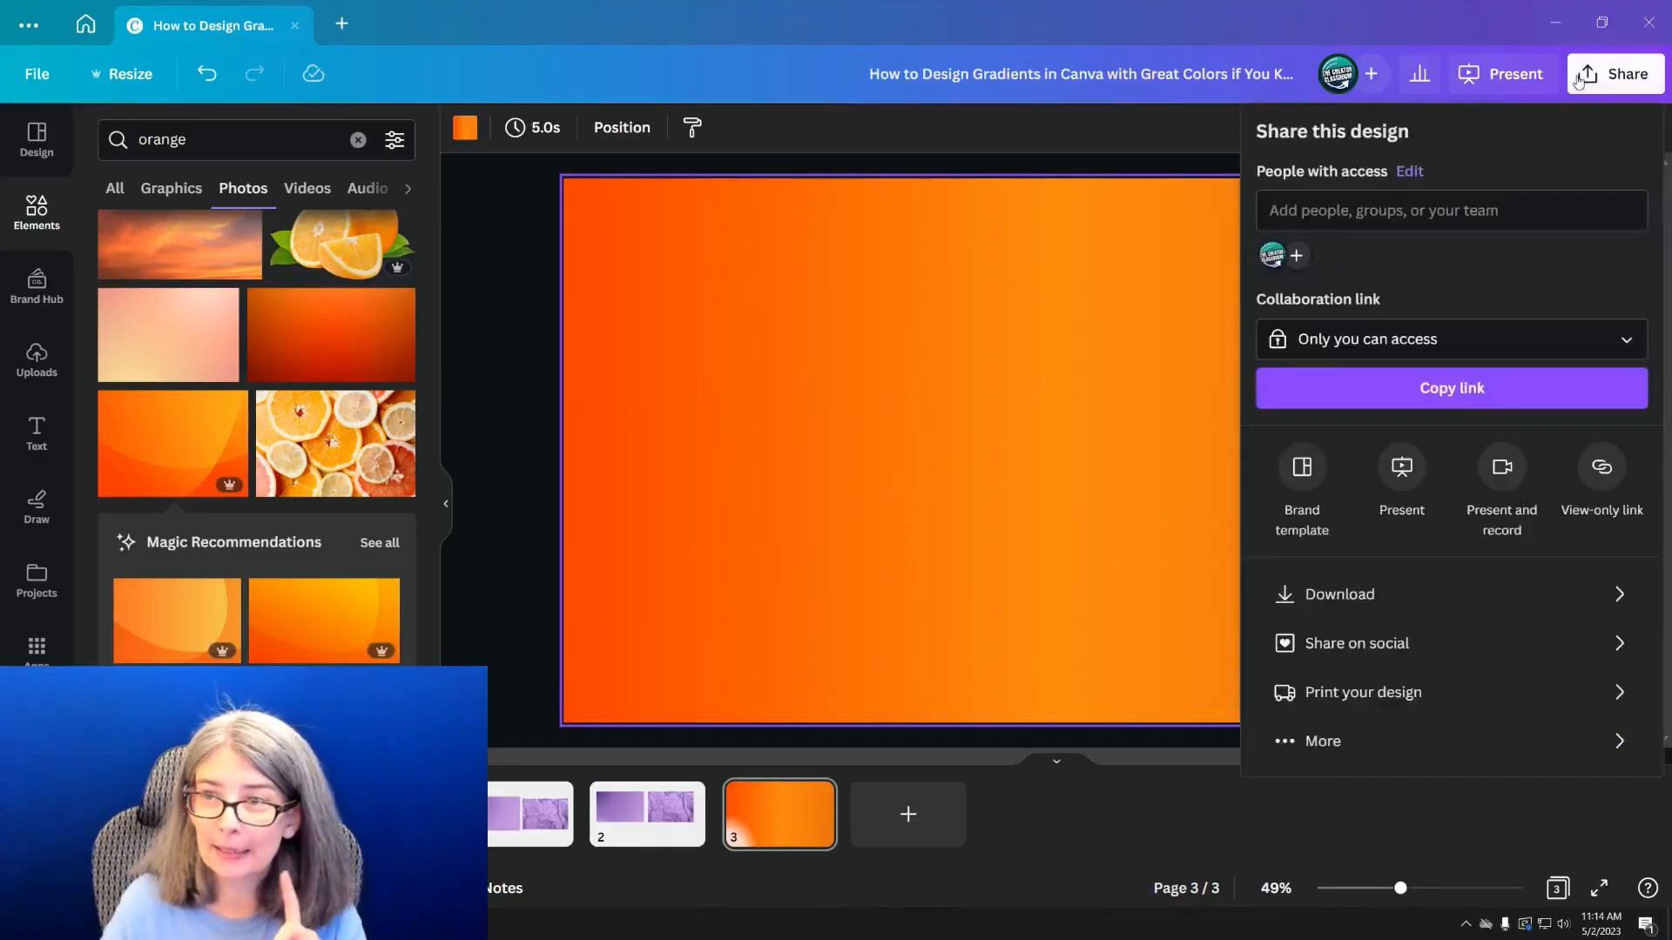
left_click(1368, 593)
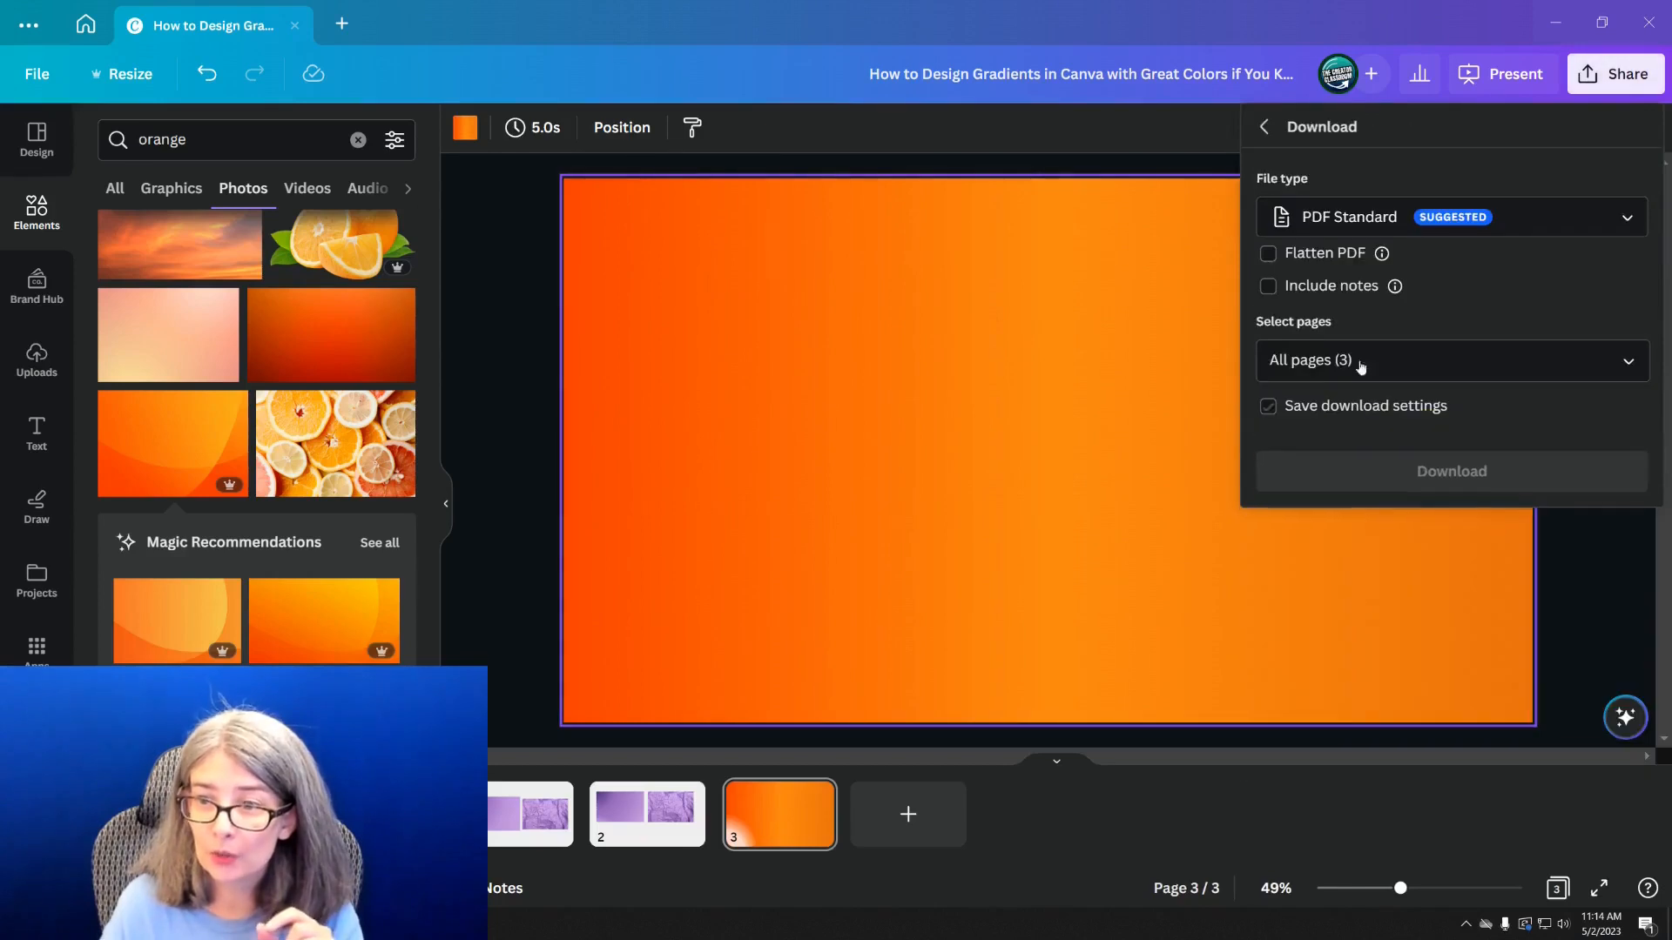
left_click(1342, 225)
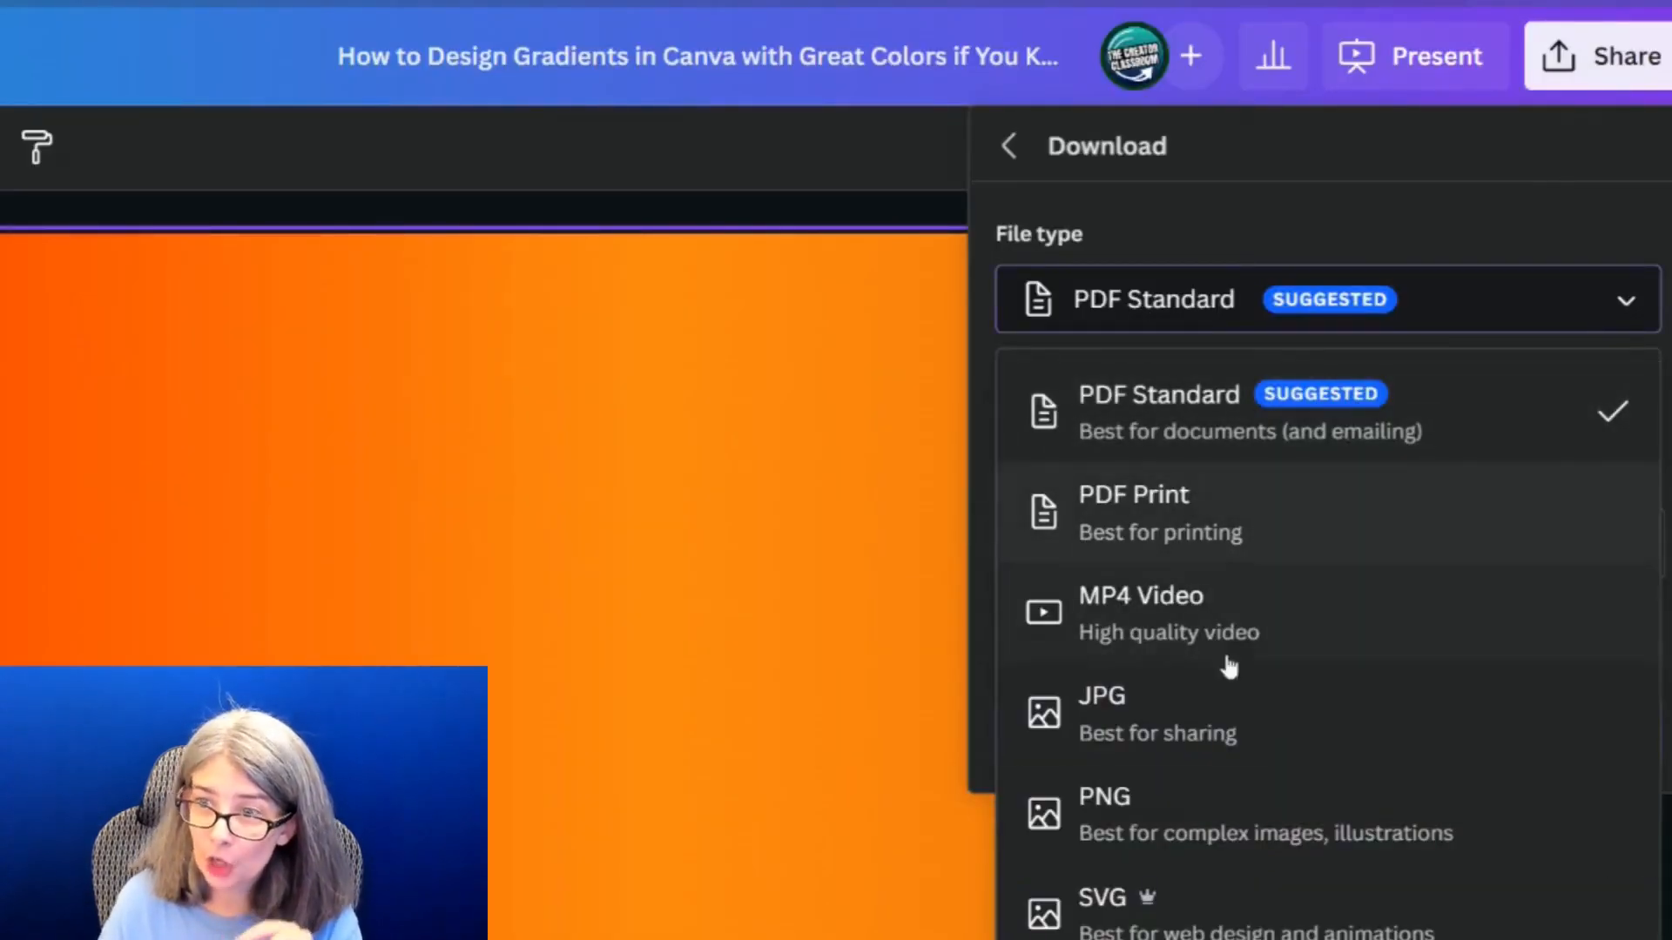
left_click(1168, 813)
Limit the PNG download to the current page, page 3, and start the download
left_click(1159, 682)
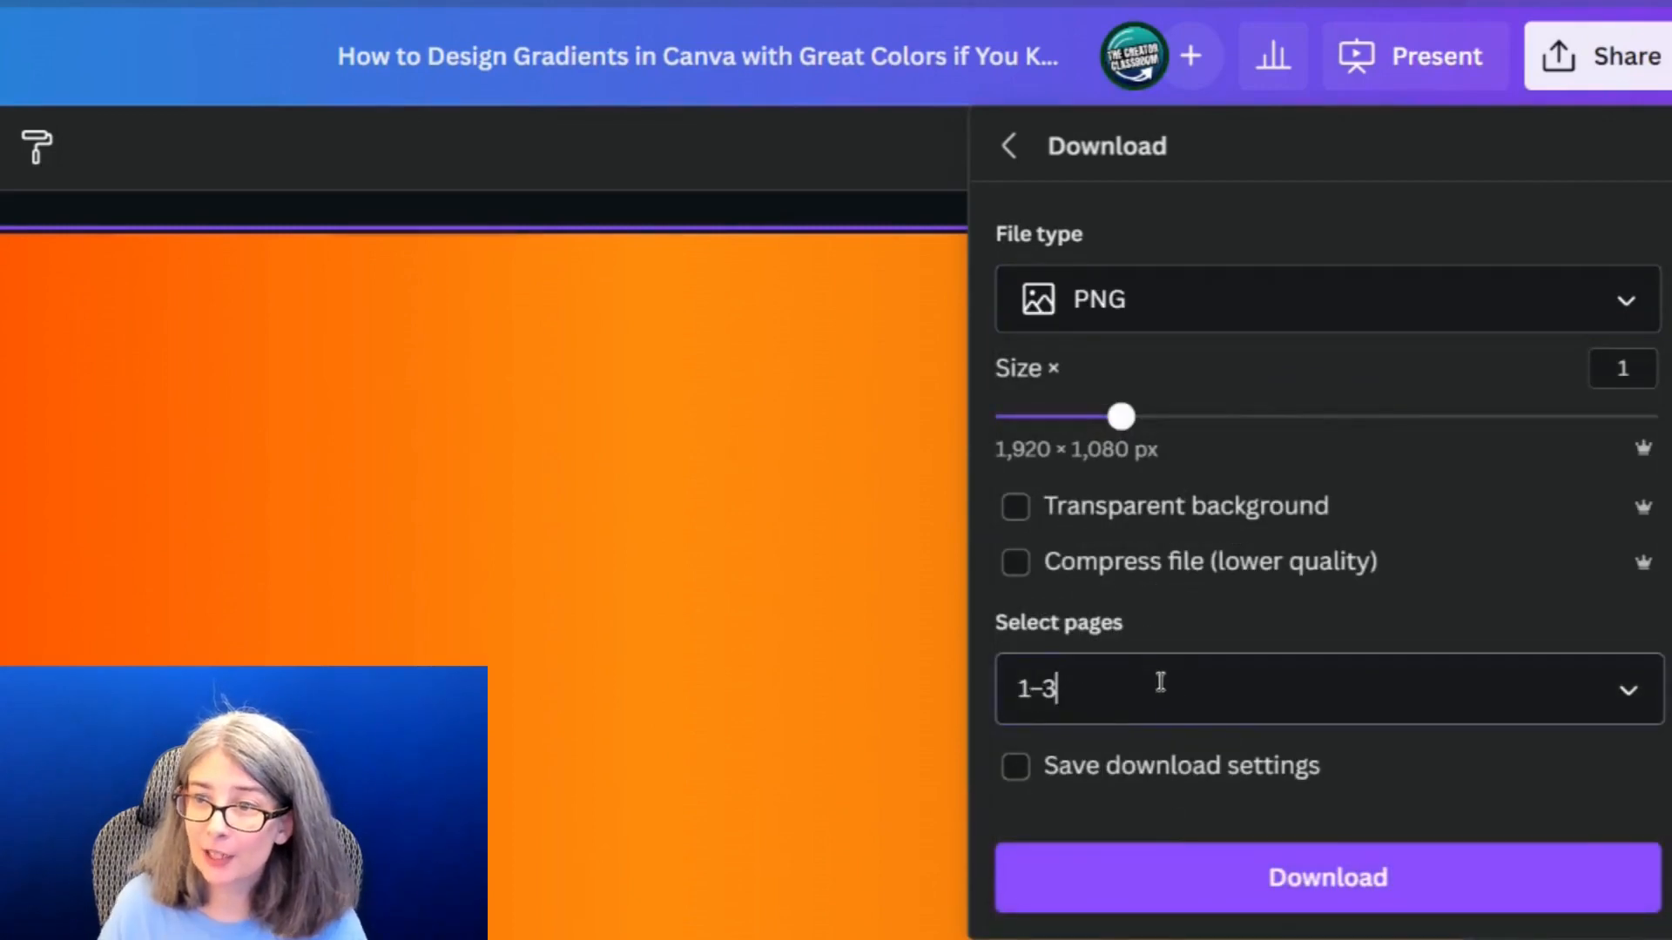
left_click(1138, 789)
scroll(1153, 873, "down", 2)
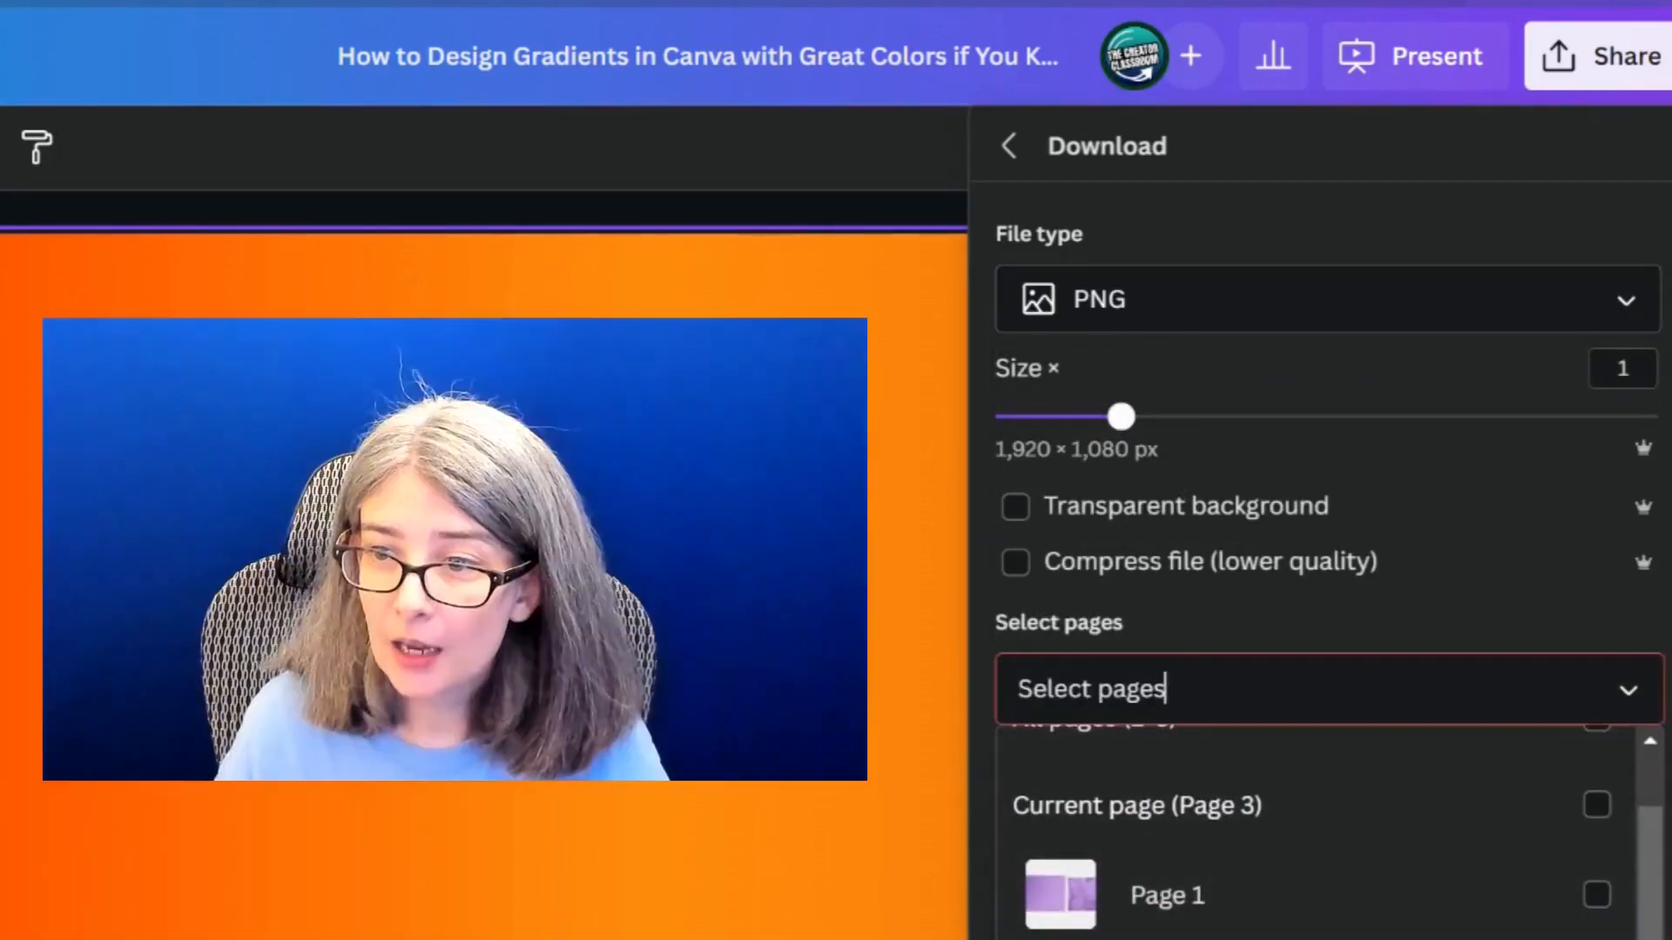
left_click(1219, 805)
left_click(1255, 585)
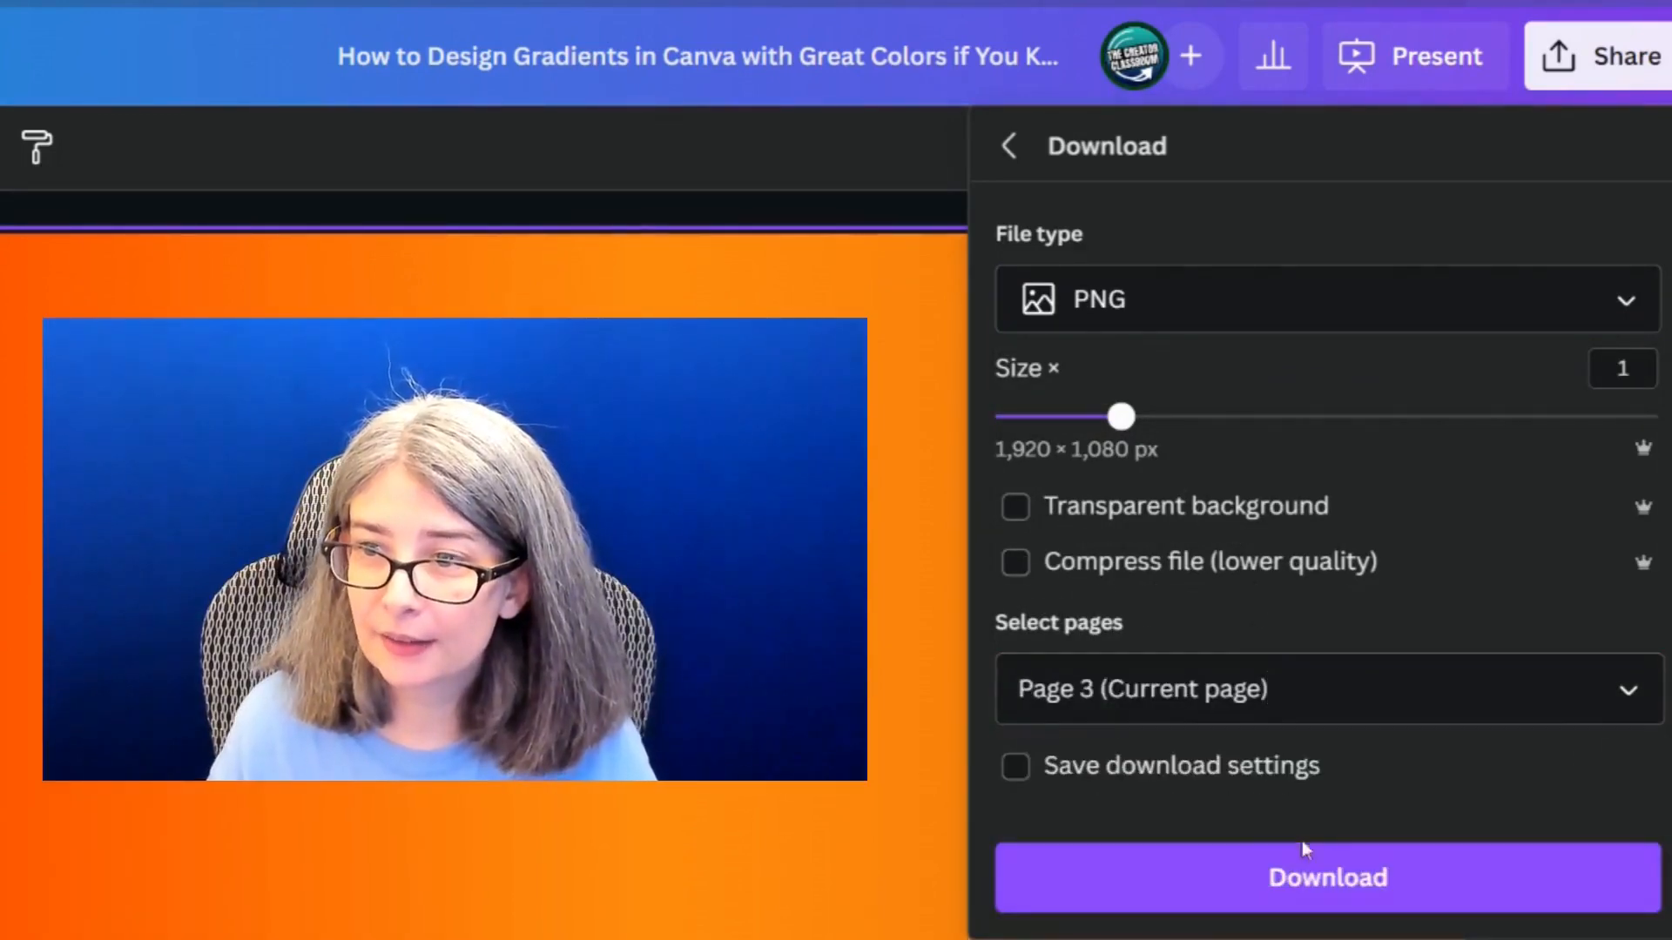
left_click(1303, 885)
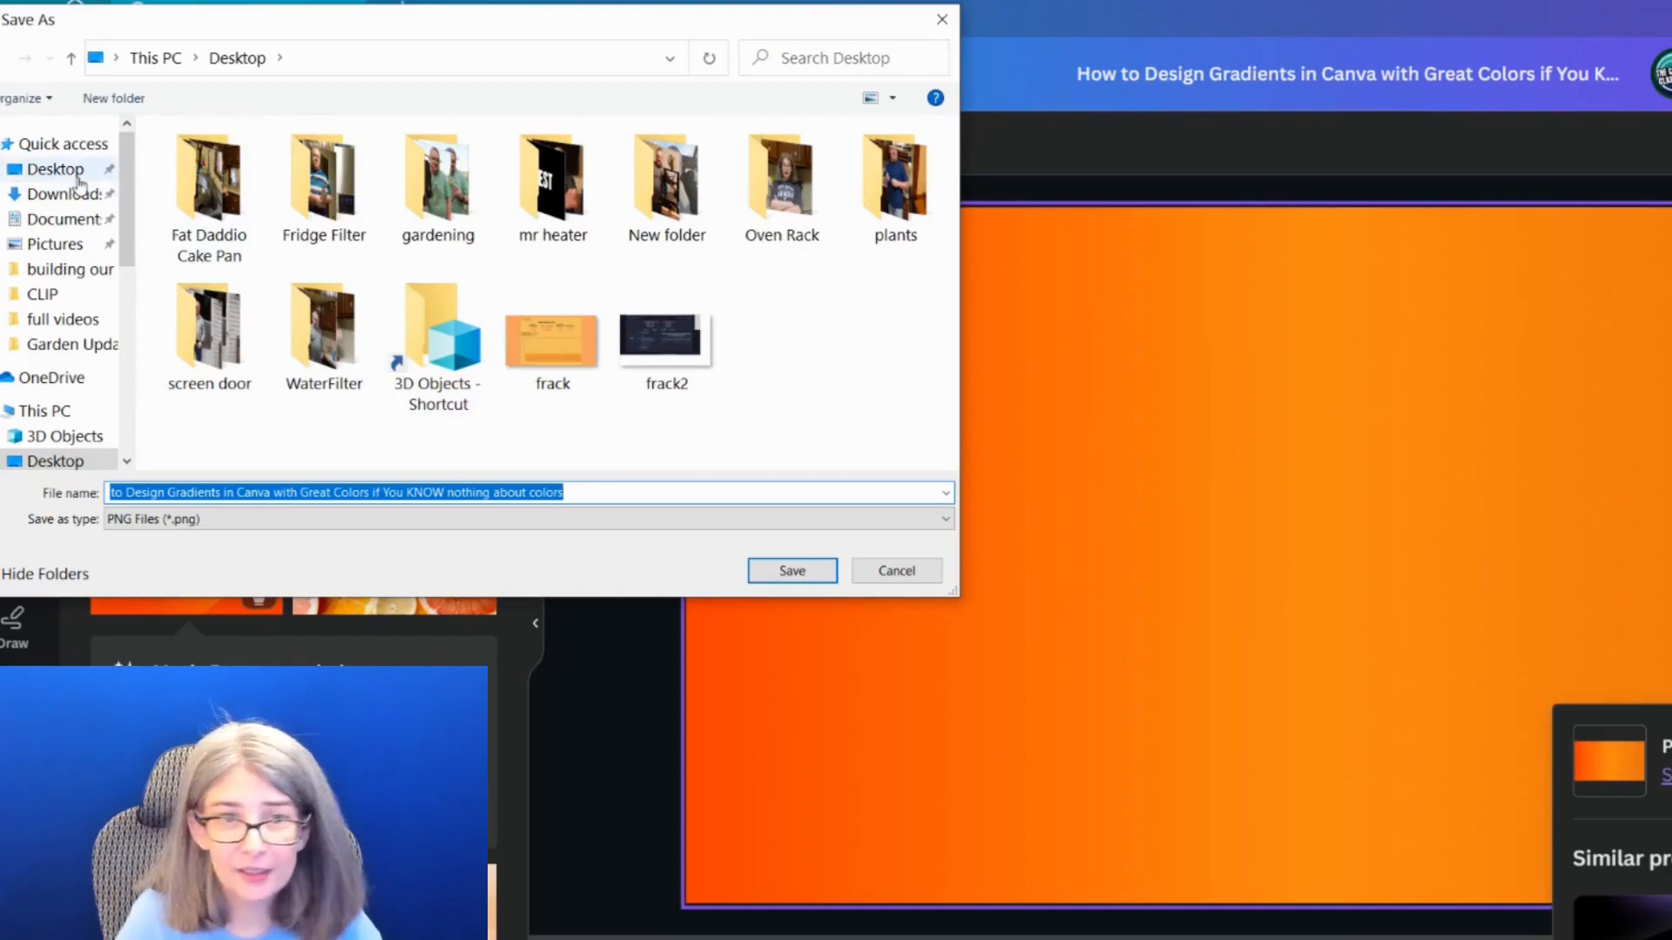
Save the PNG in the Downloads folder under the name "dark orange to light orange g"
left_click(74, 193)
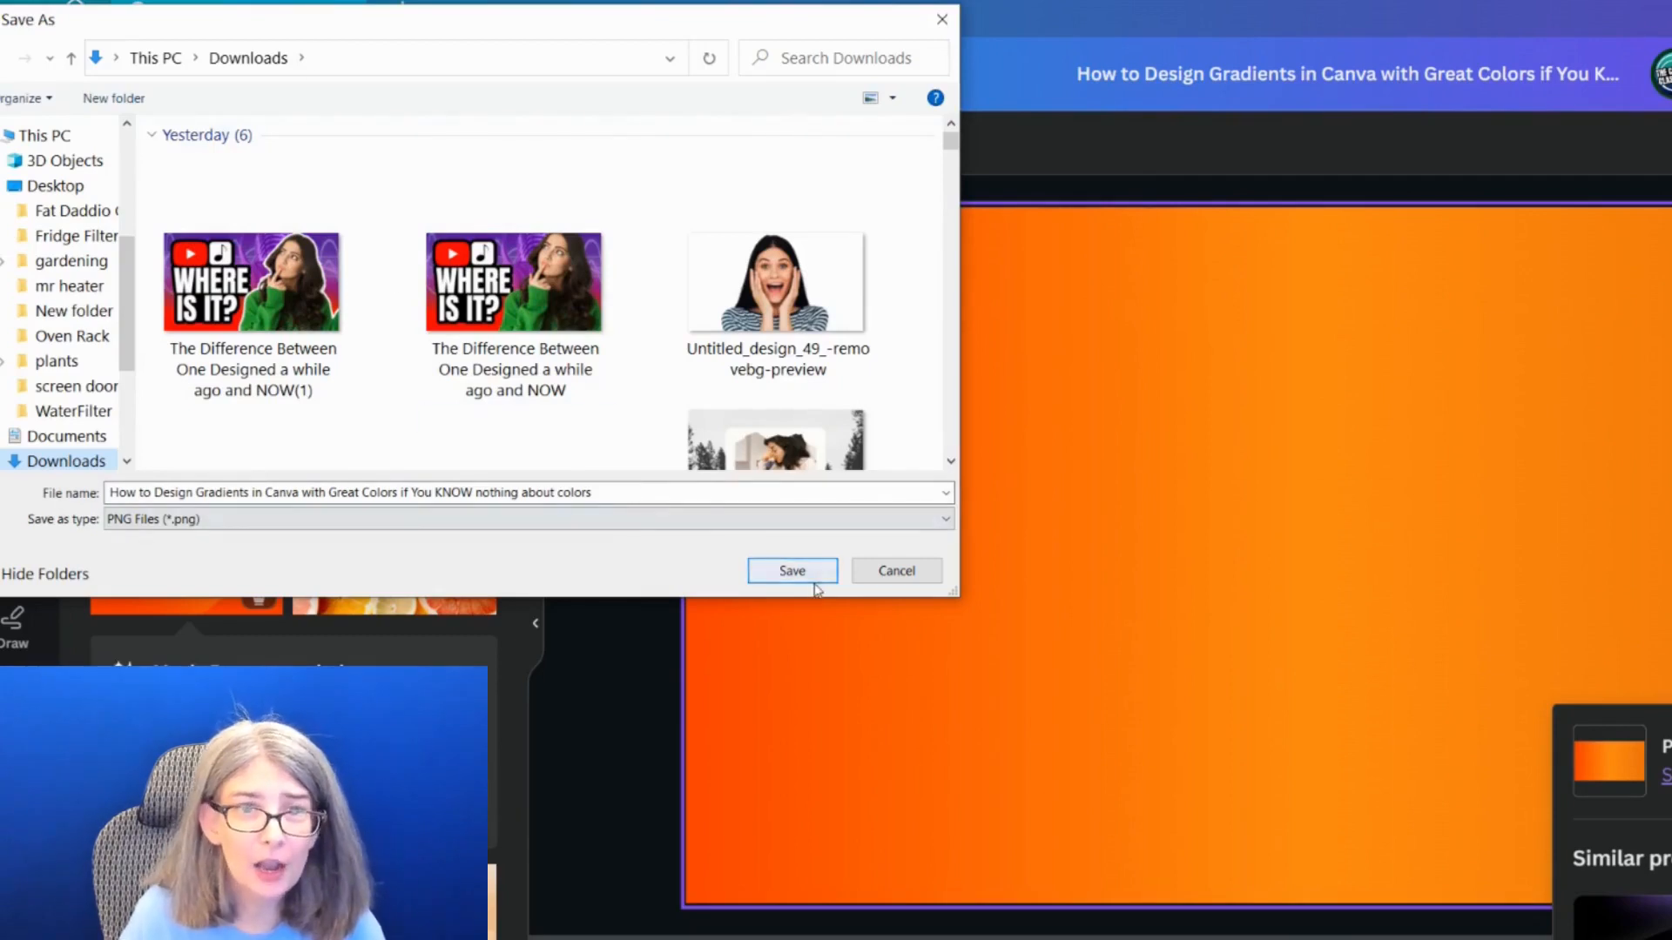
left_click(490, 495)
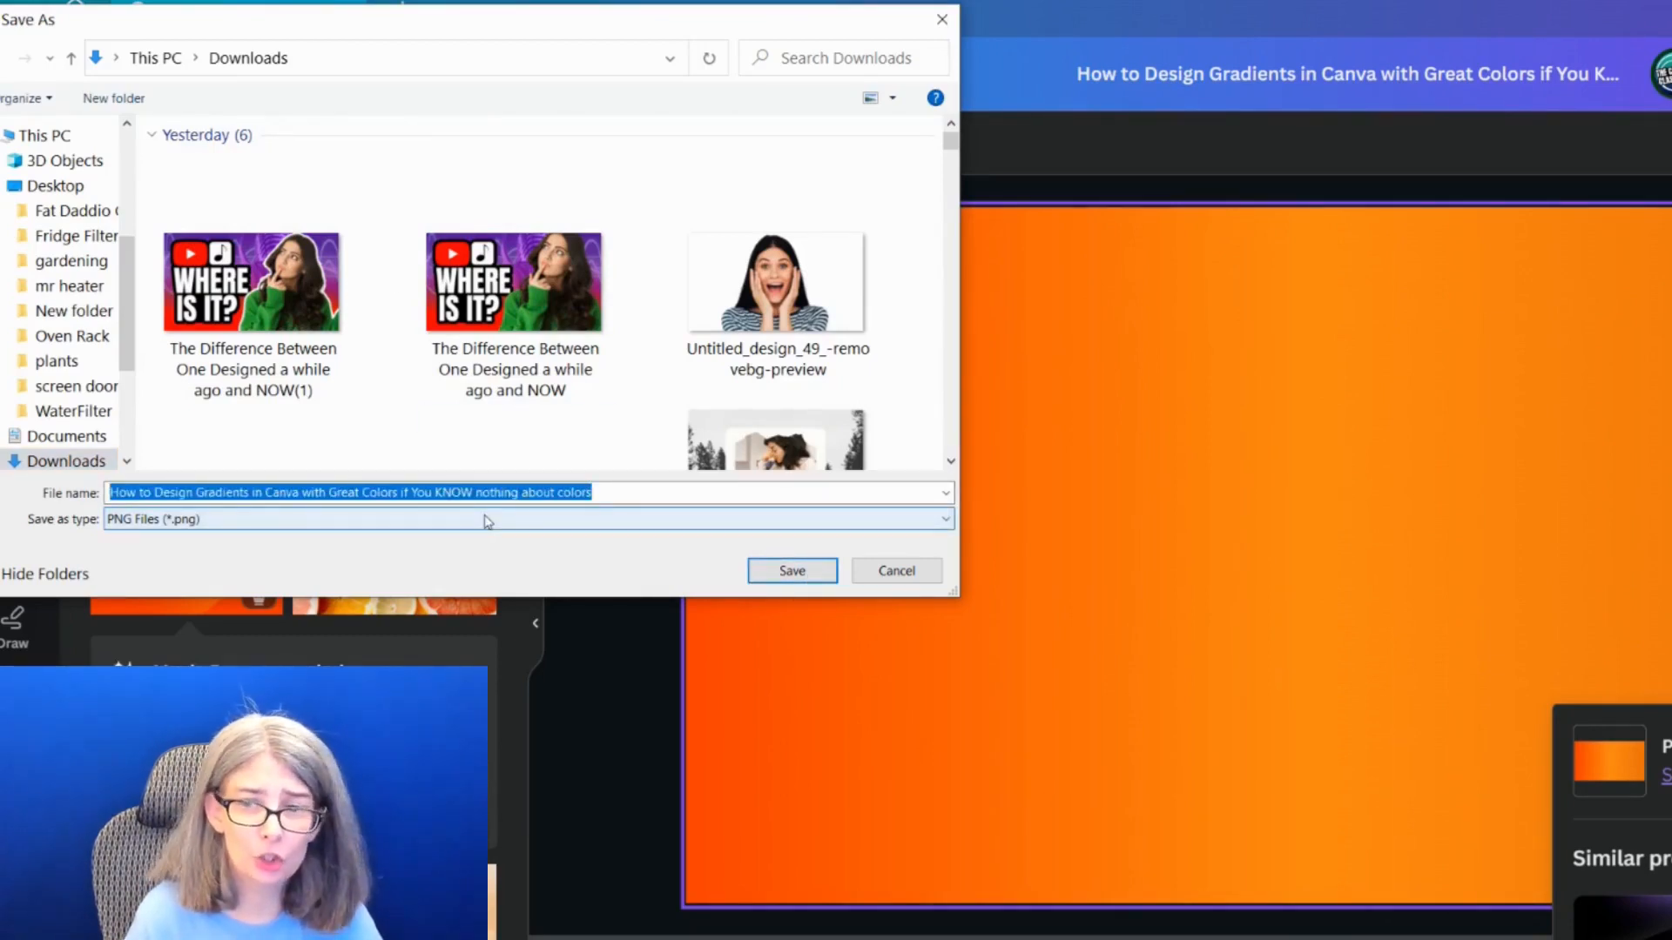
type("dark orange to light orange g")
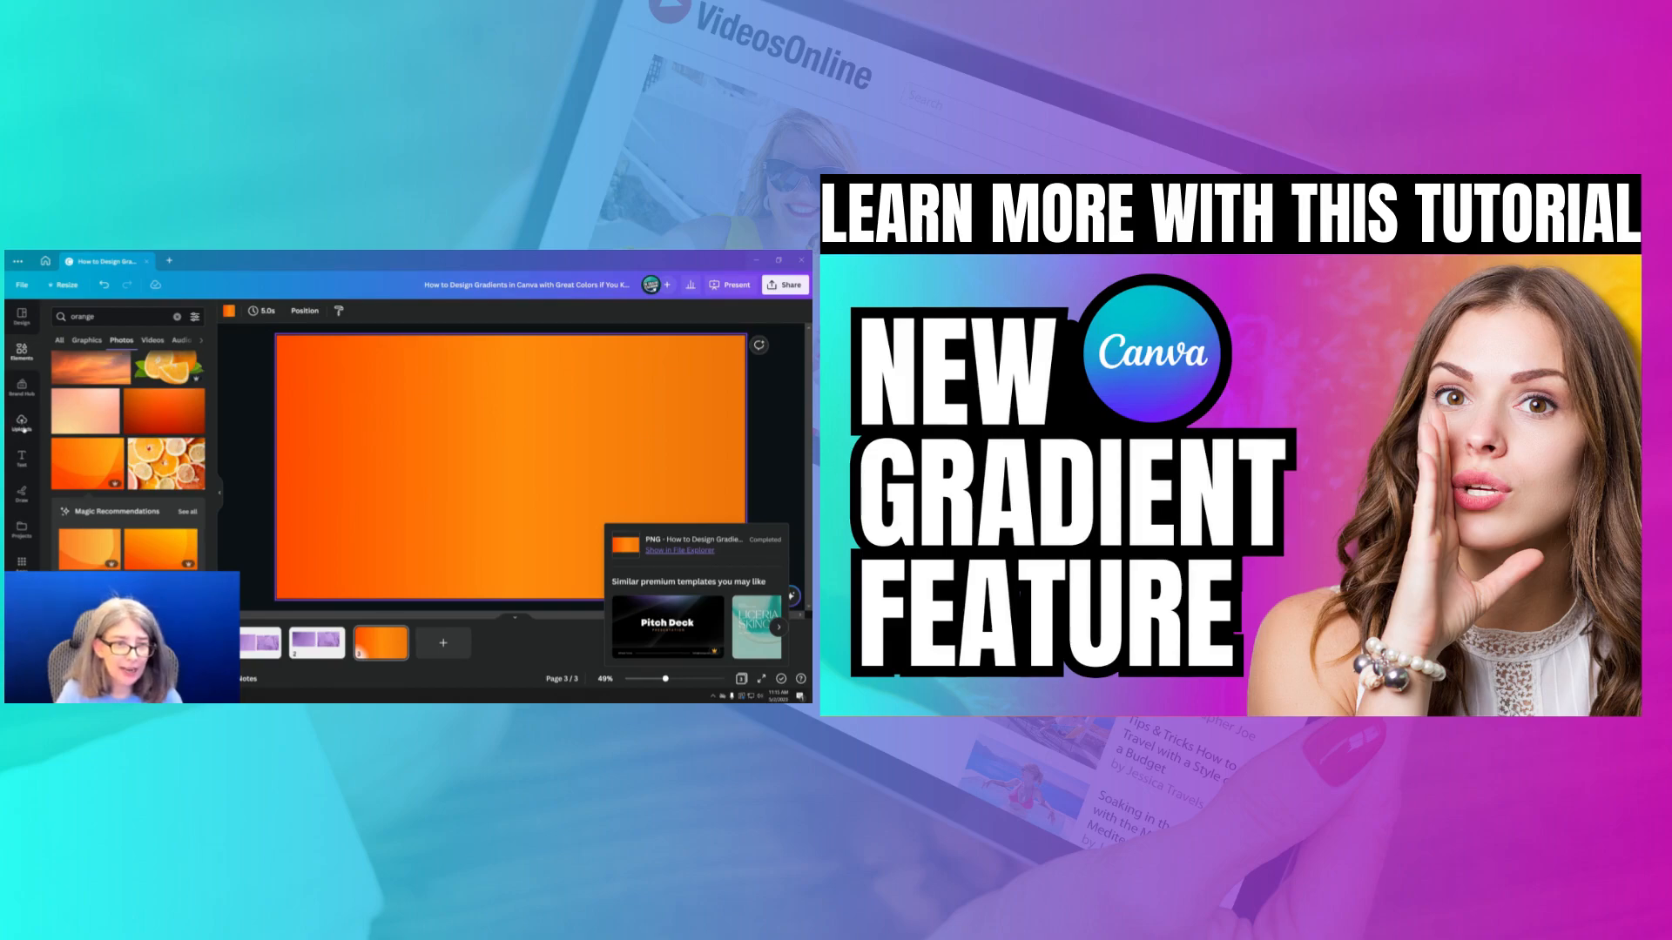
Search the projects for "gradient", limit the results to folders and open the "Custom Gradients by me" folder
left_click(23, 428)
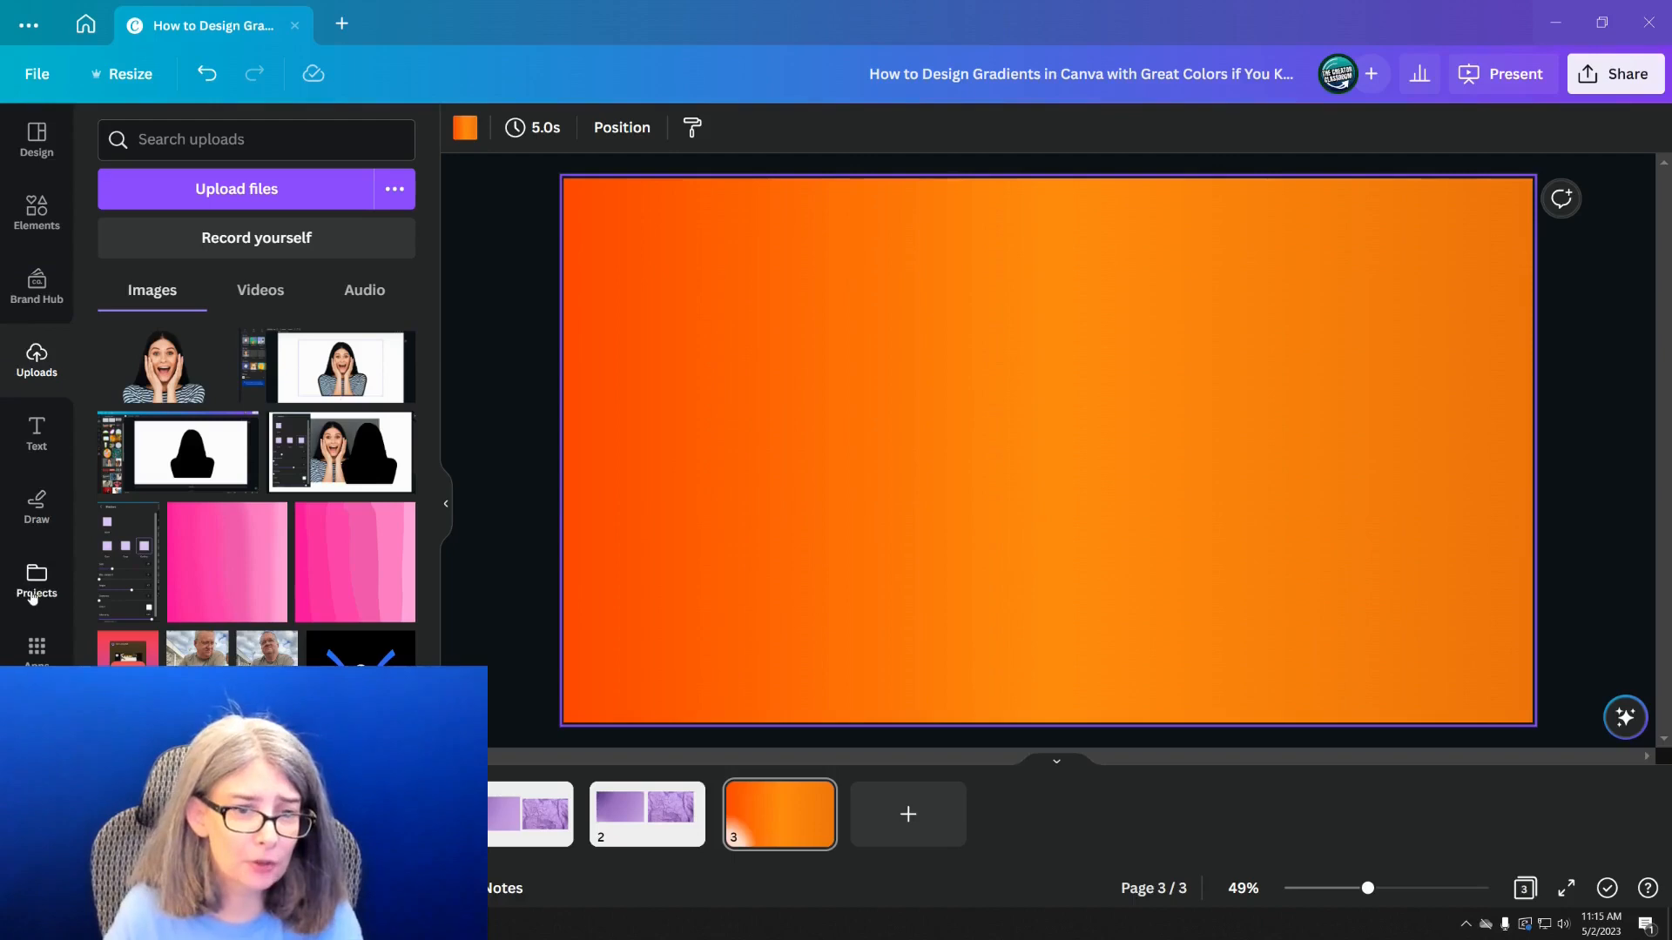
left_click(33, 585)
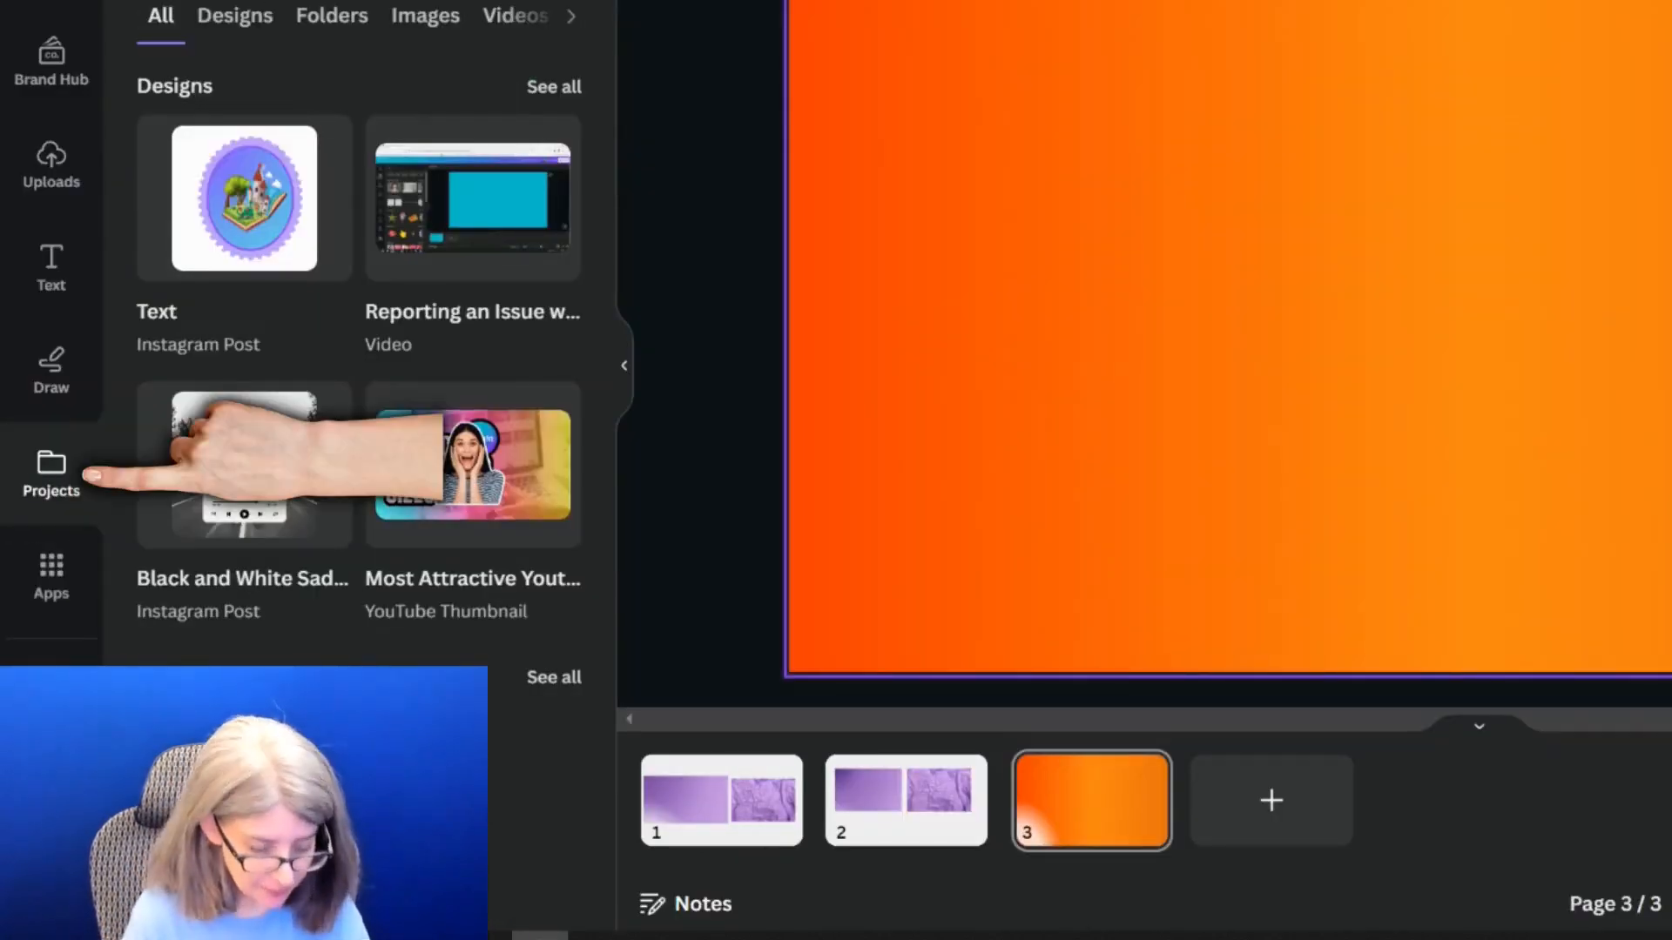
key("Return")
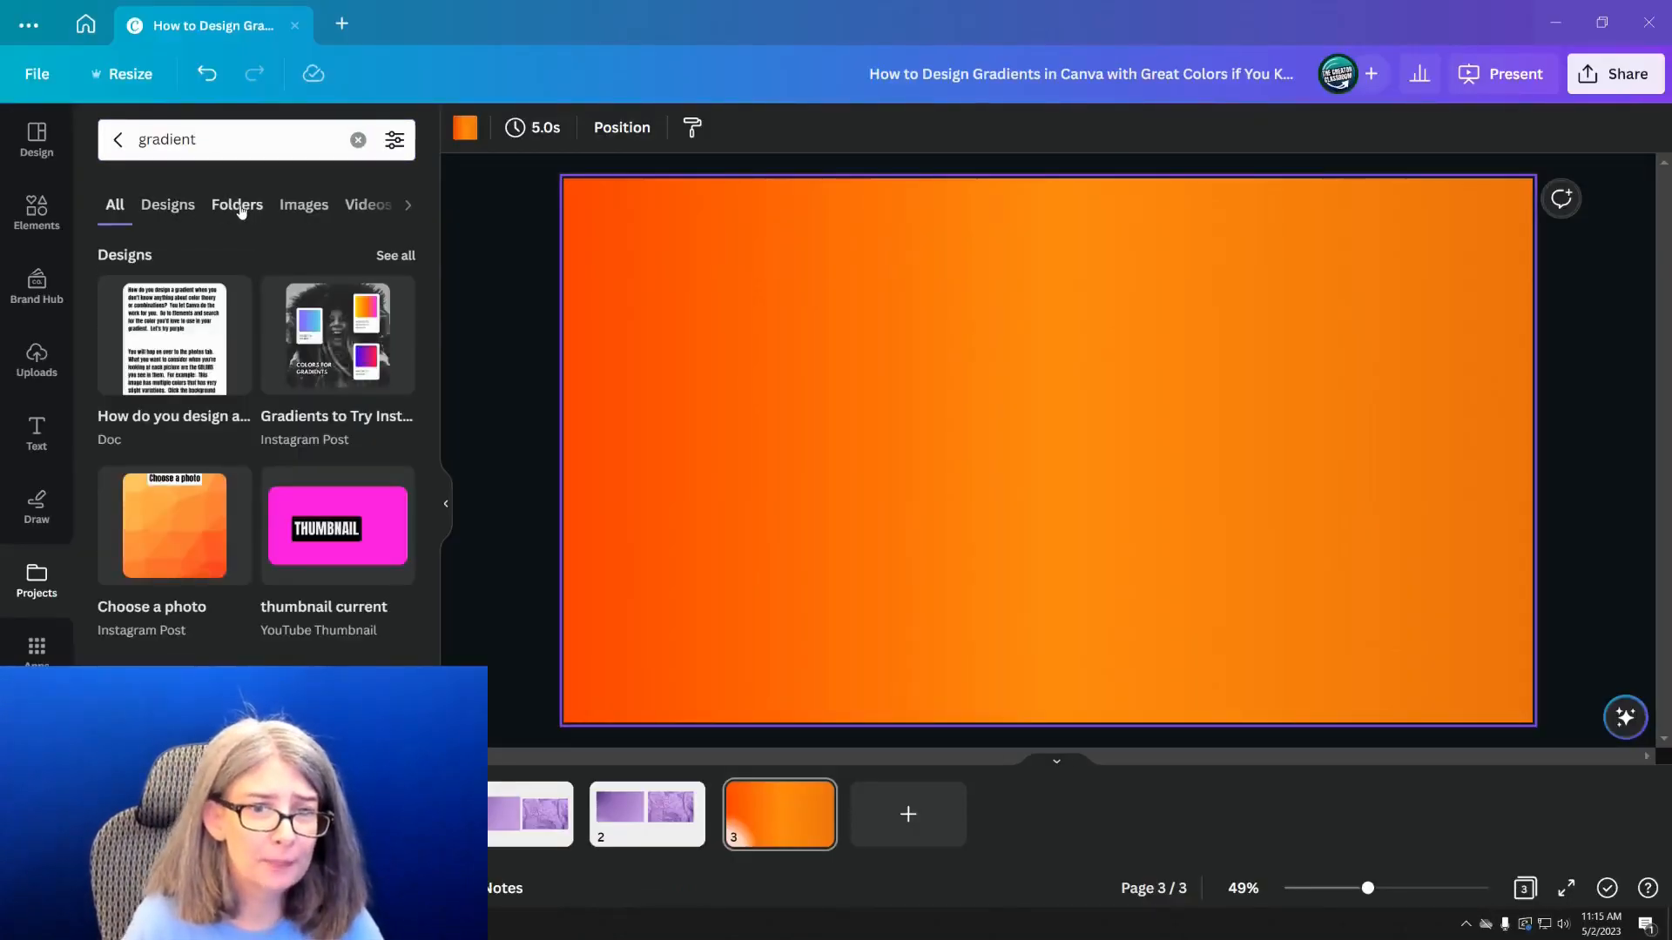
left_click(241, 206)
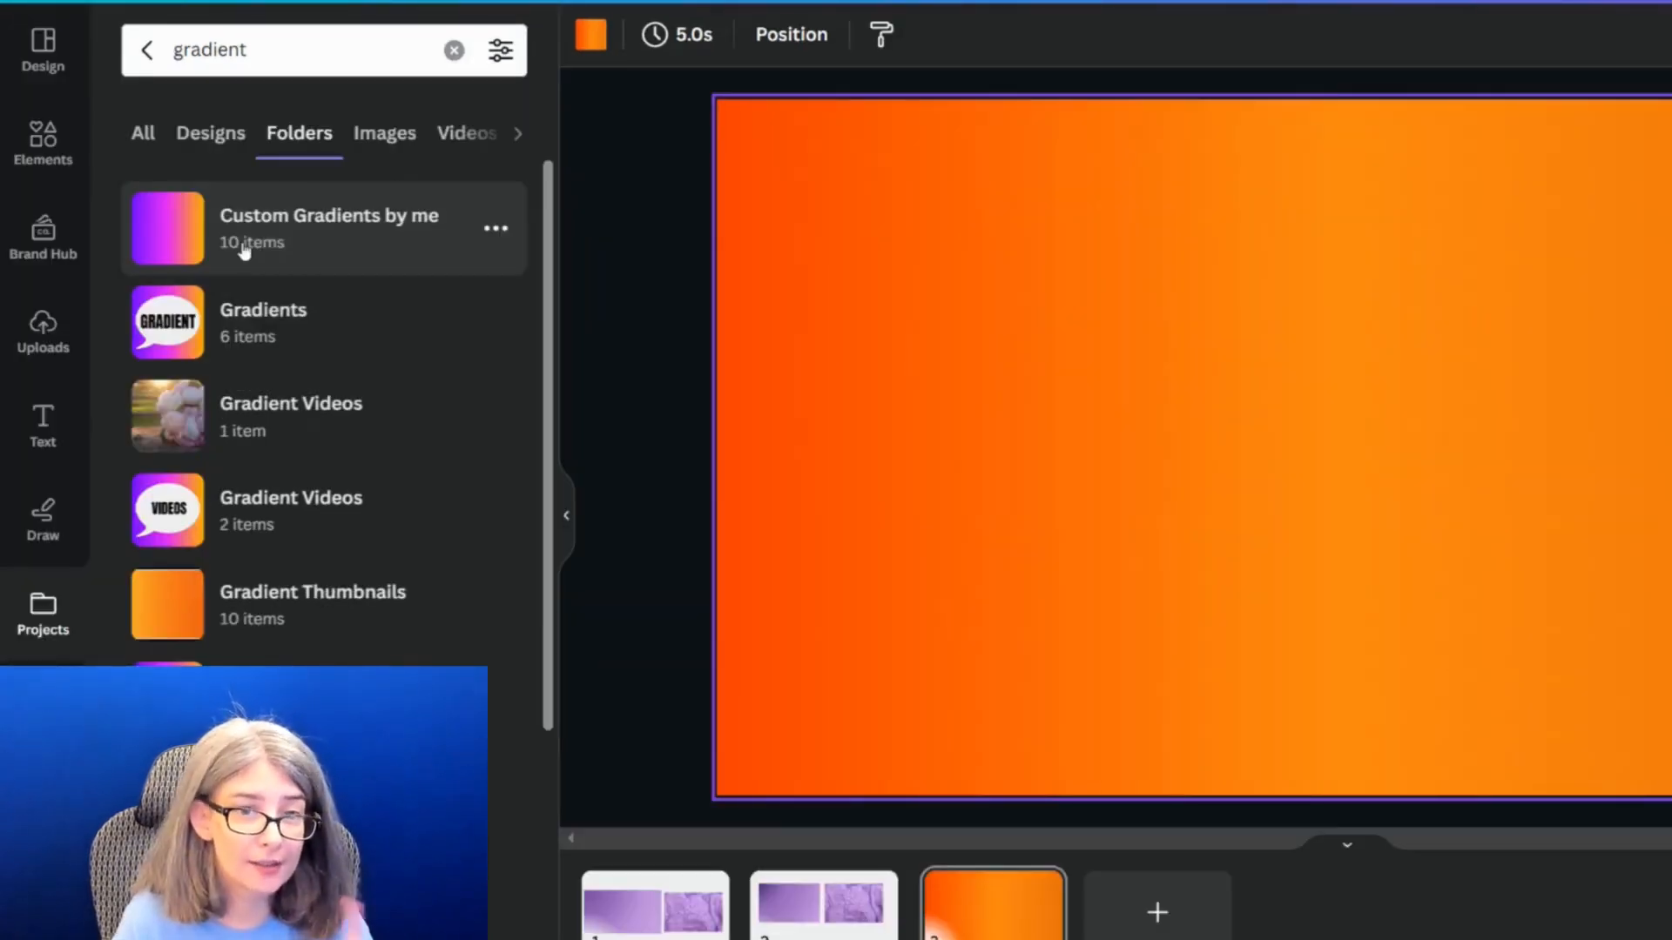
left_click(244, 252)
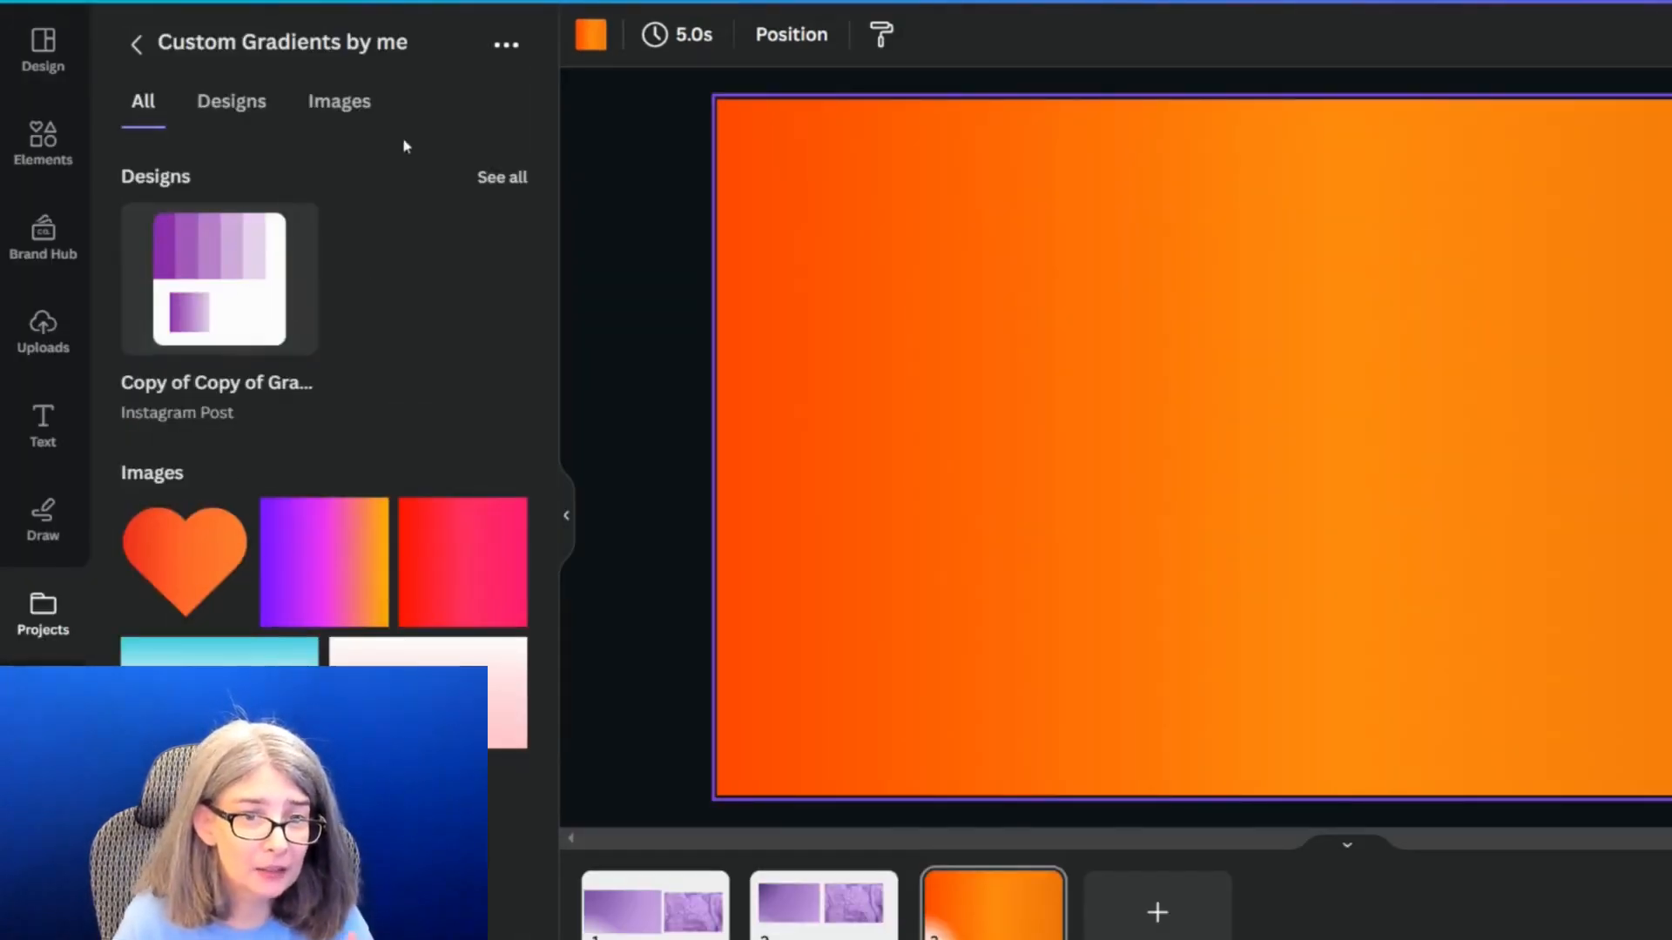
Upload the saved dark orange to light orange gradient image into the "Custom Gradients by me" folder
left_click(506, 44)
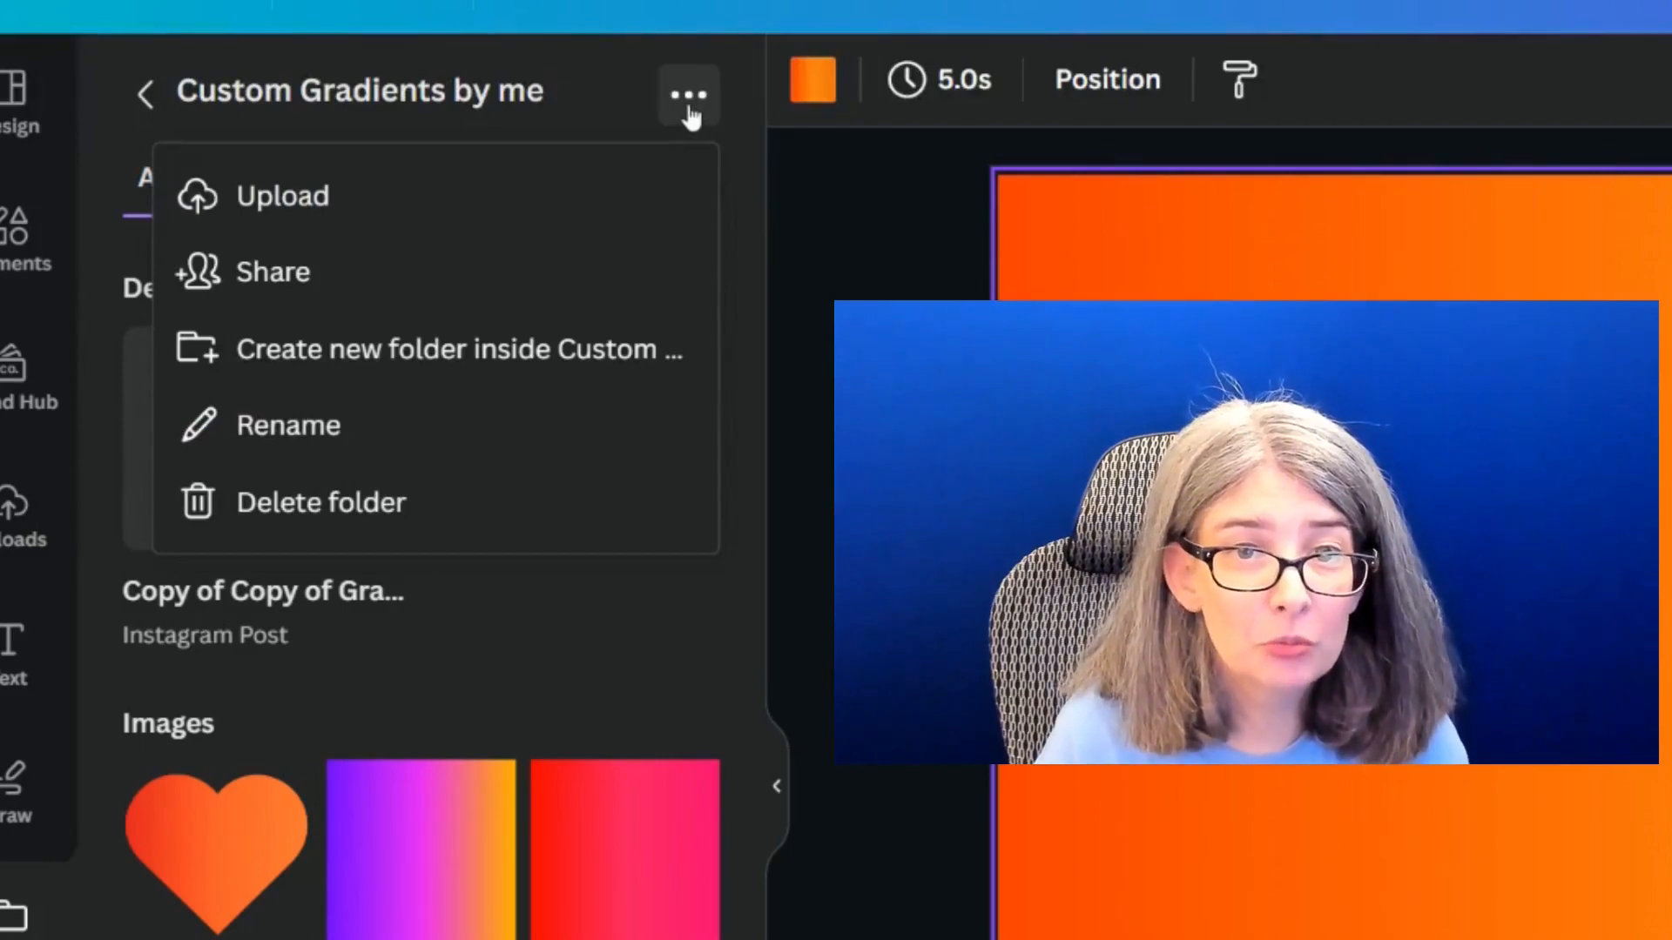
left_click(322, 209)
double_click(718, 289)
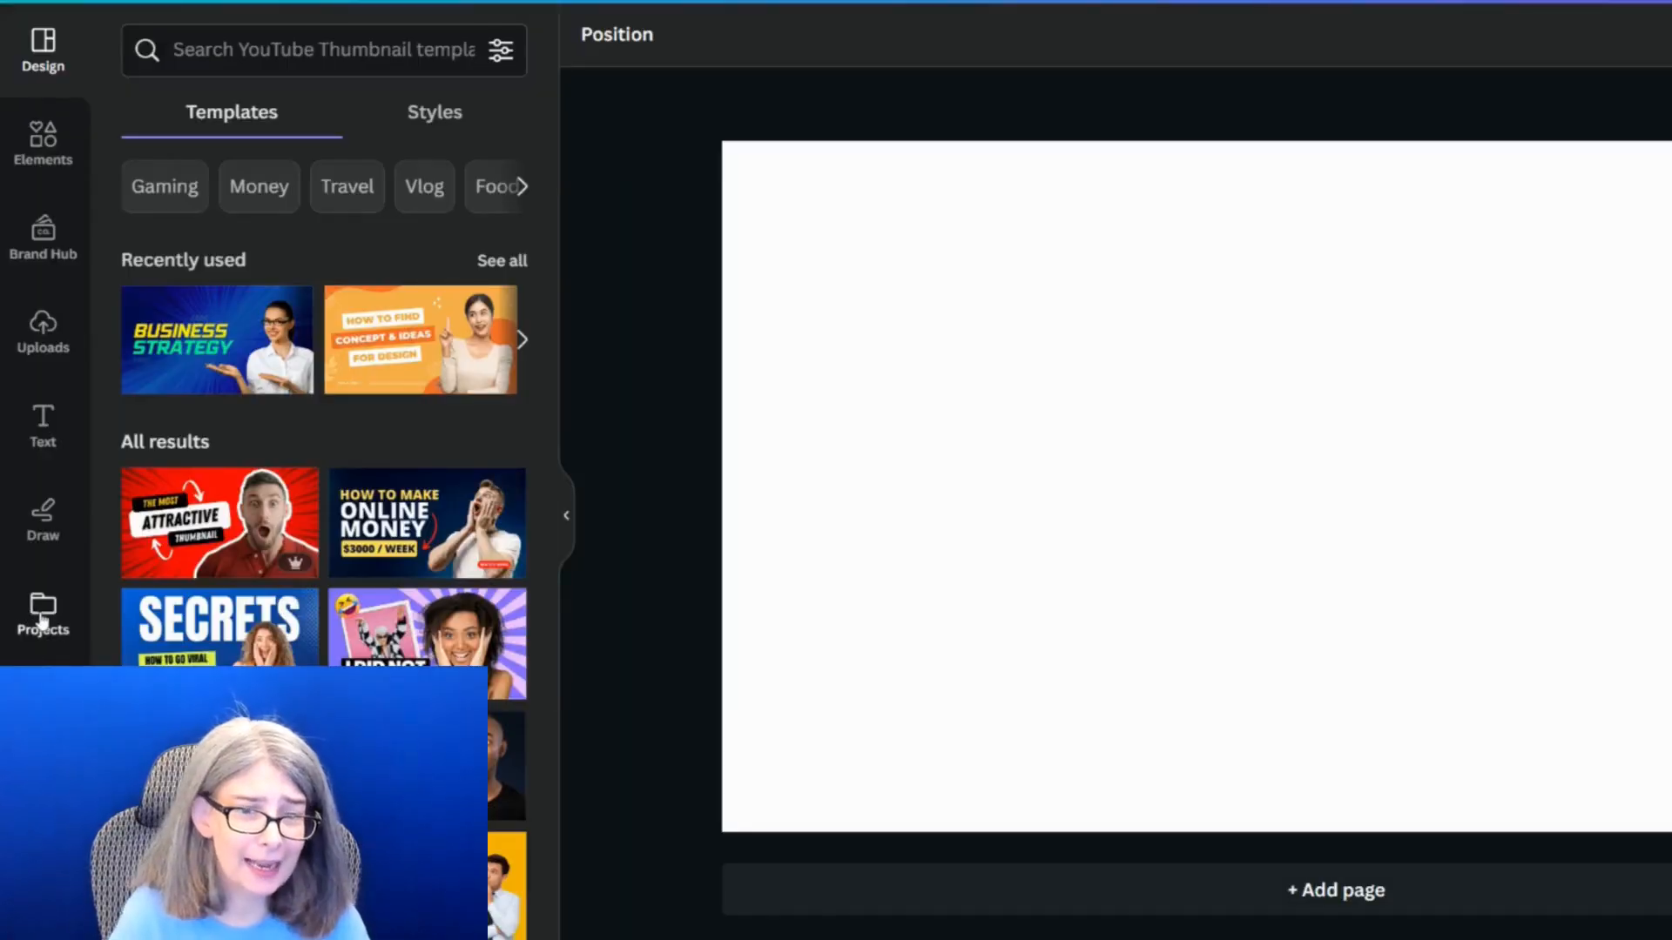
In the new YouTube Thumbnail design, open the pinned Custom Gradients folder and remove both pinned gradient folders from the editor
left_click(43, 615)
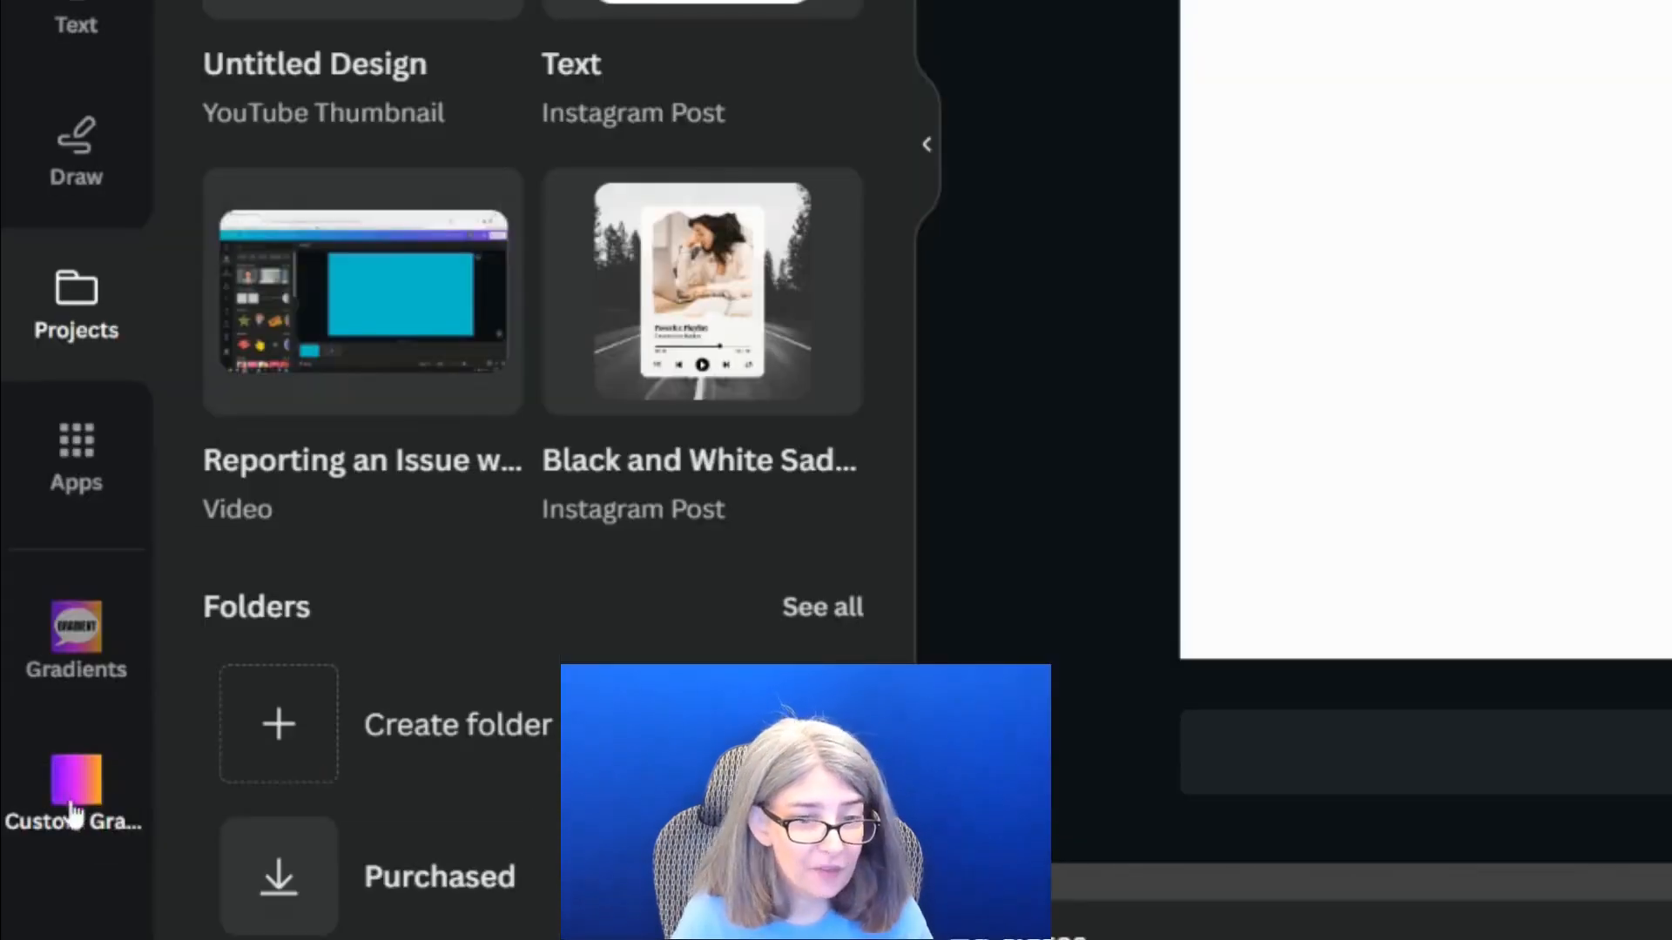
left_click(34, 910)
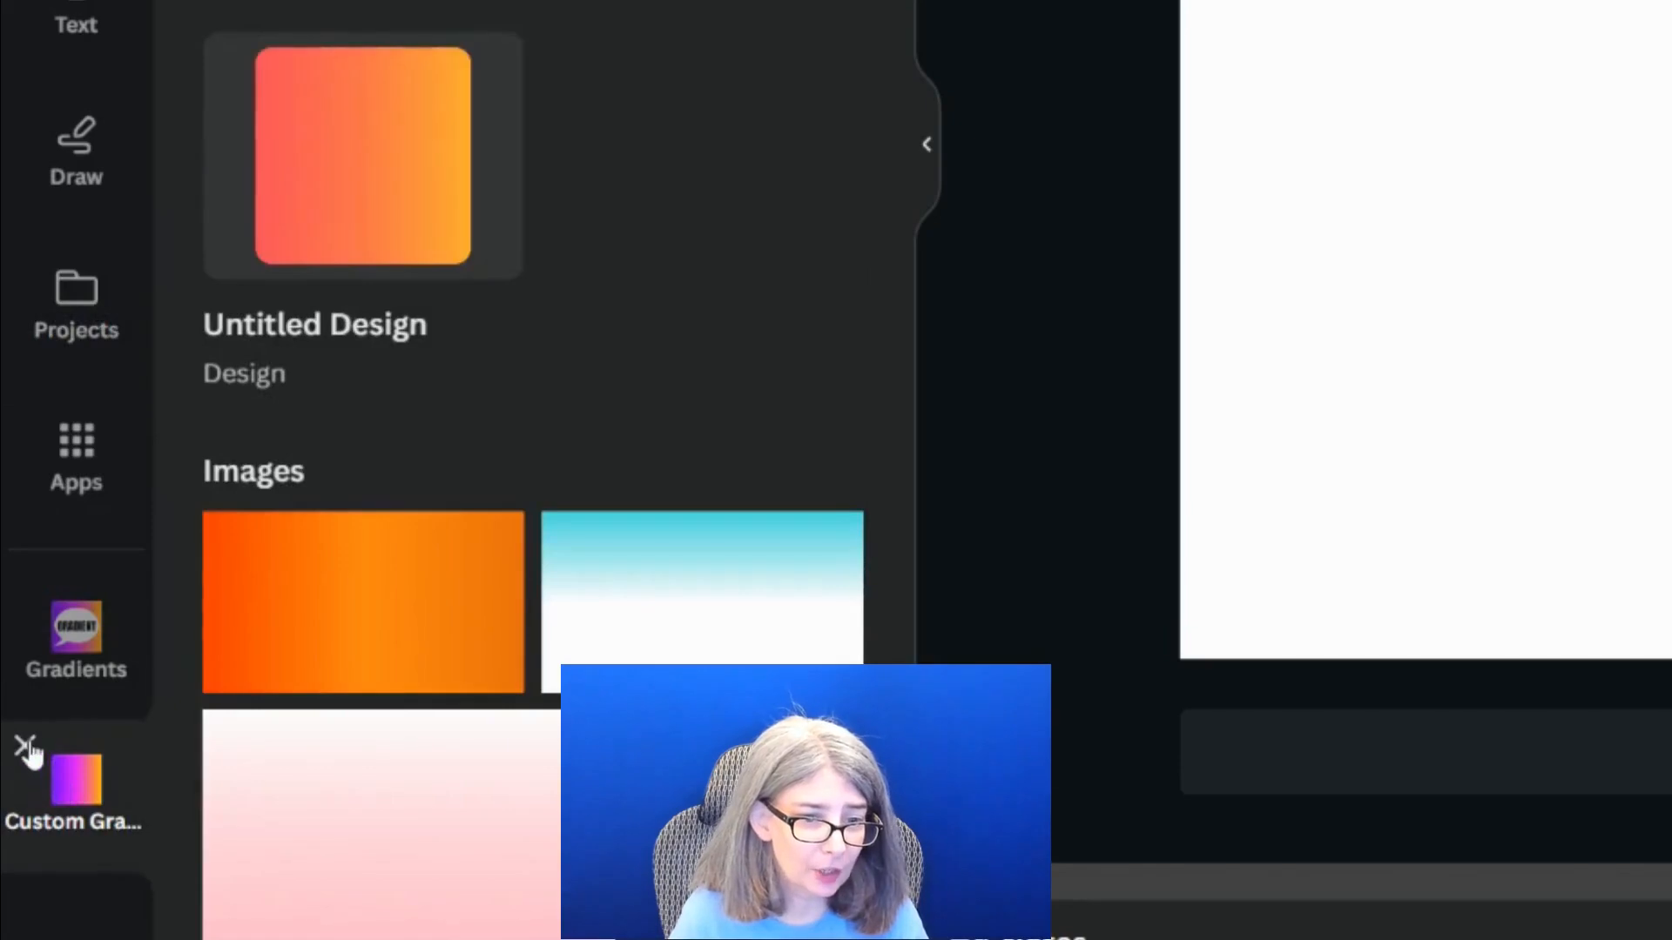
left_click(27, 743)
left_click(11, 720)
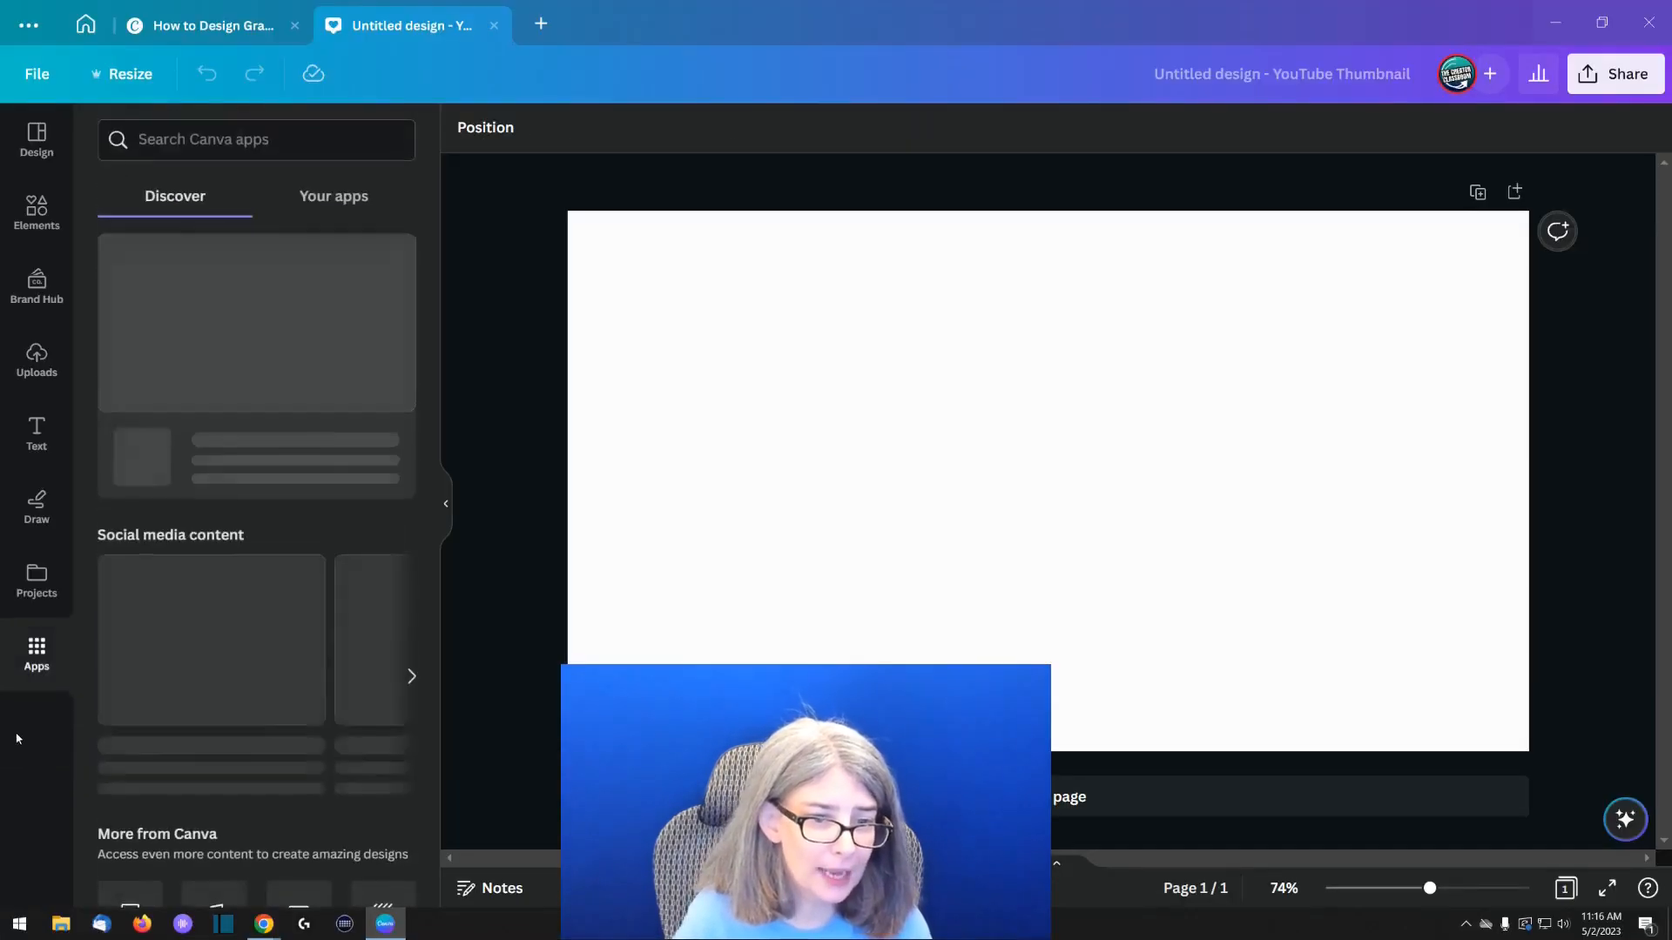
Search the thumbnail design's projects for "gradient", filter to folders and open "Custom Gradients by me"
left_click(33, 580)
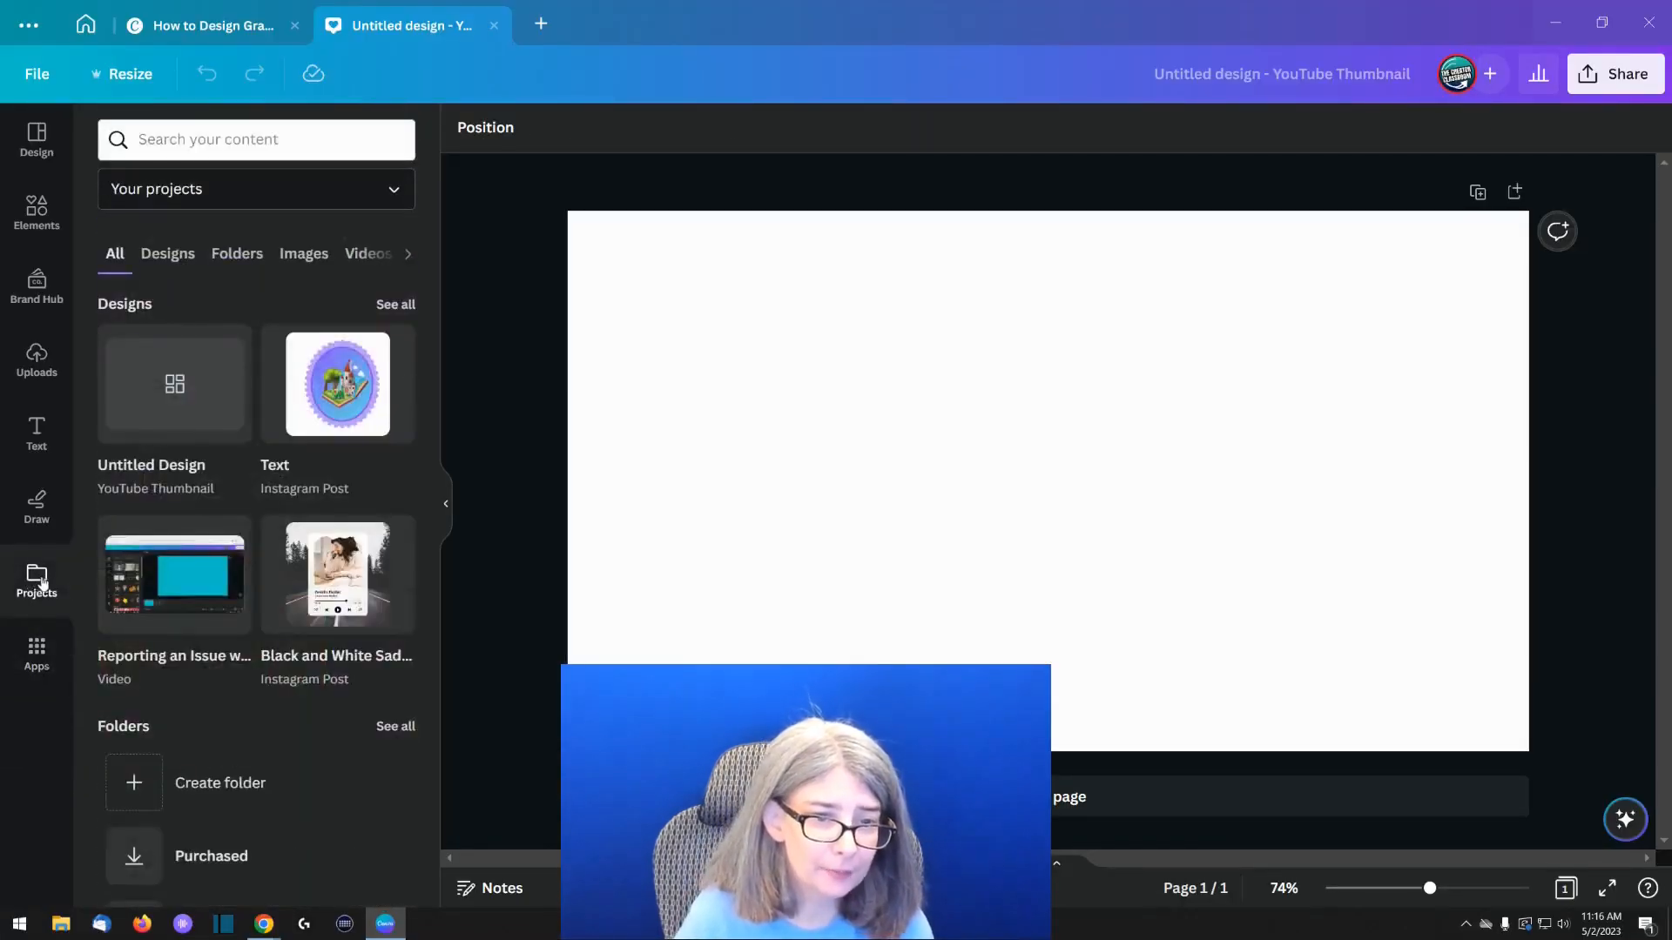
type("gradient")
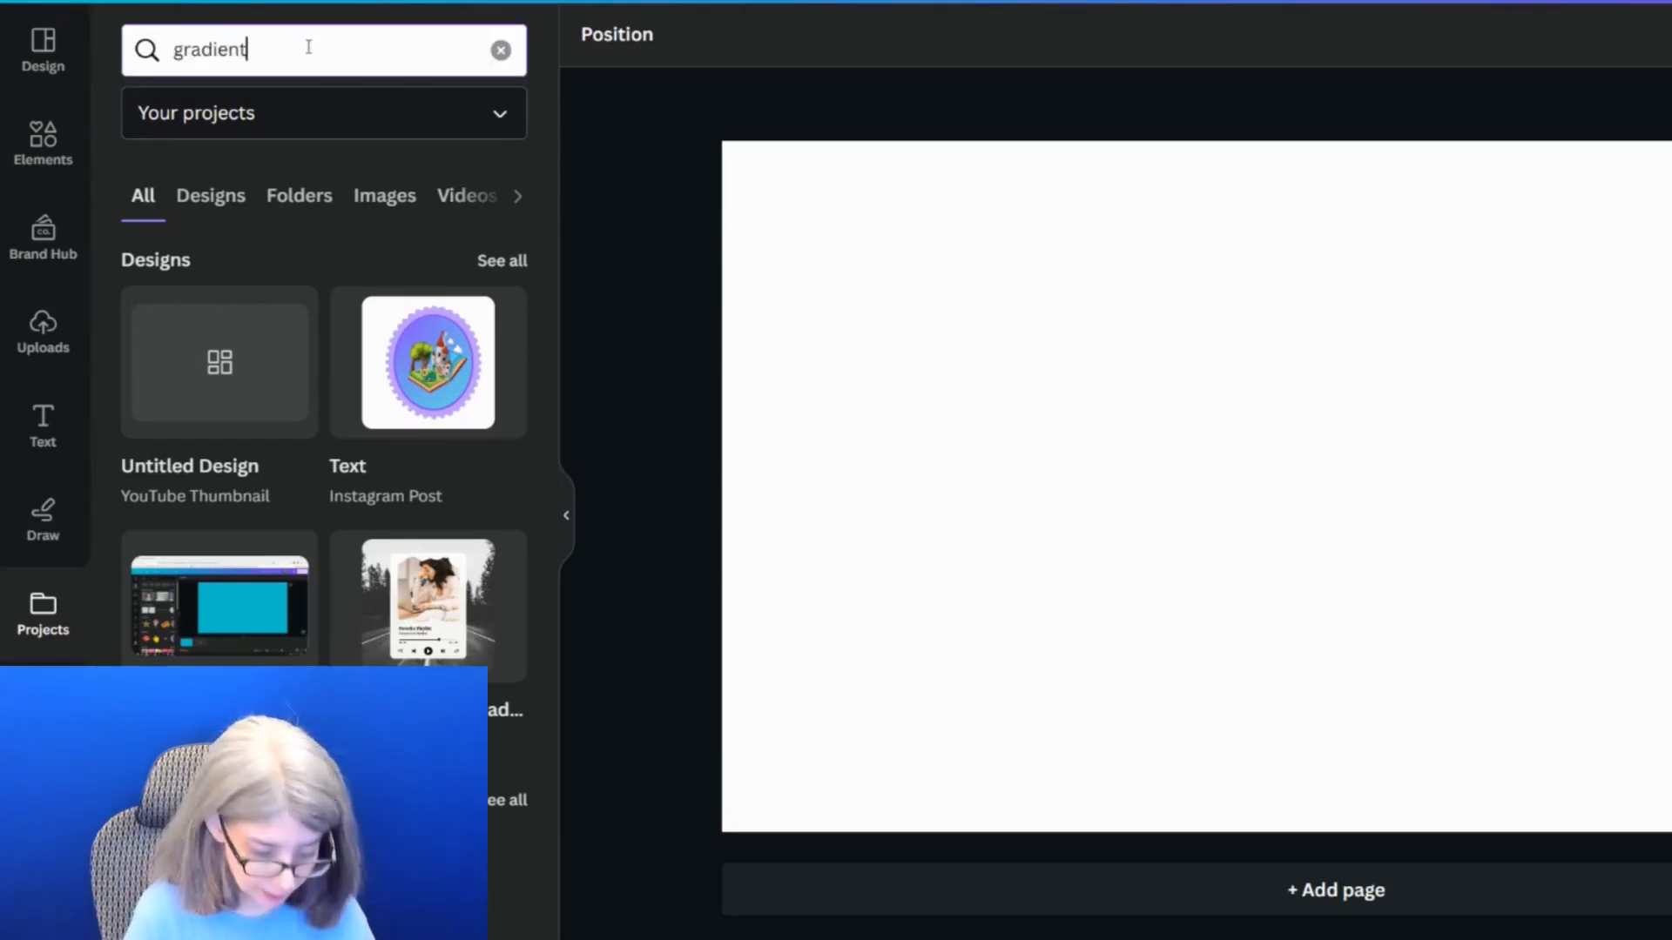
key("Return")
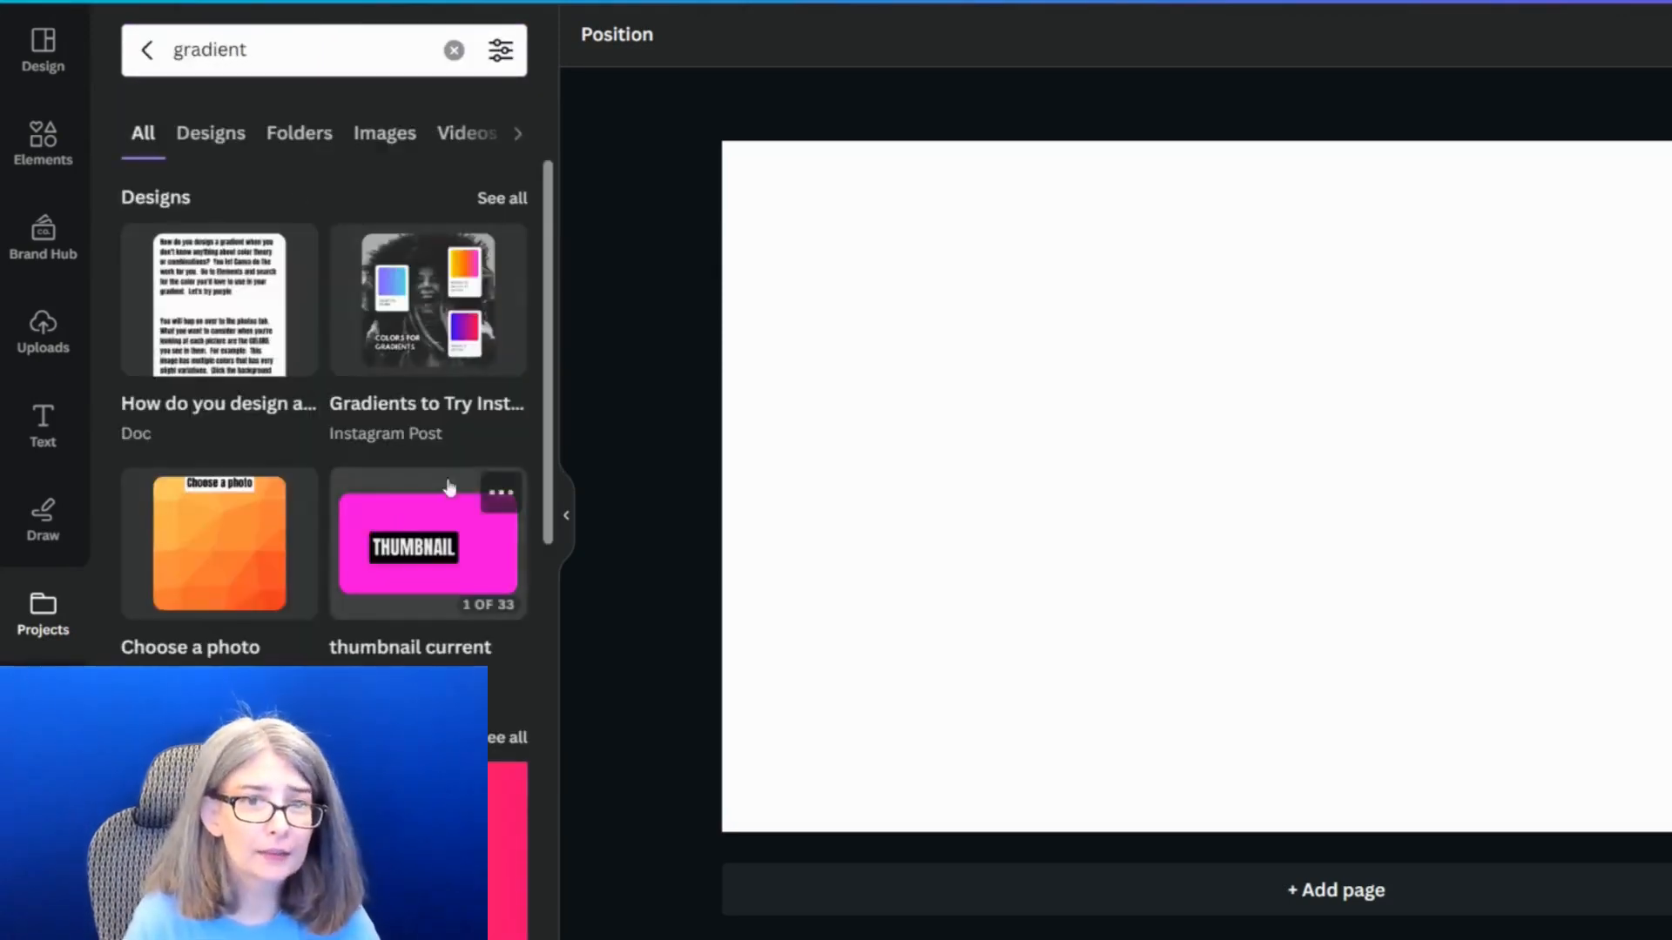
left_click(314, 140)
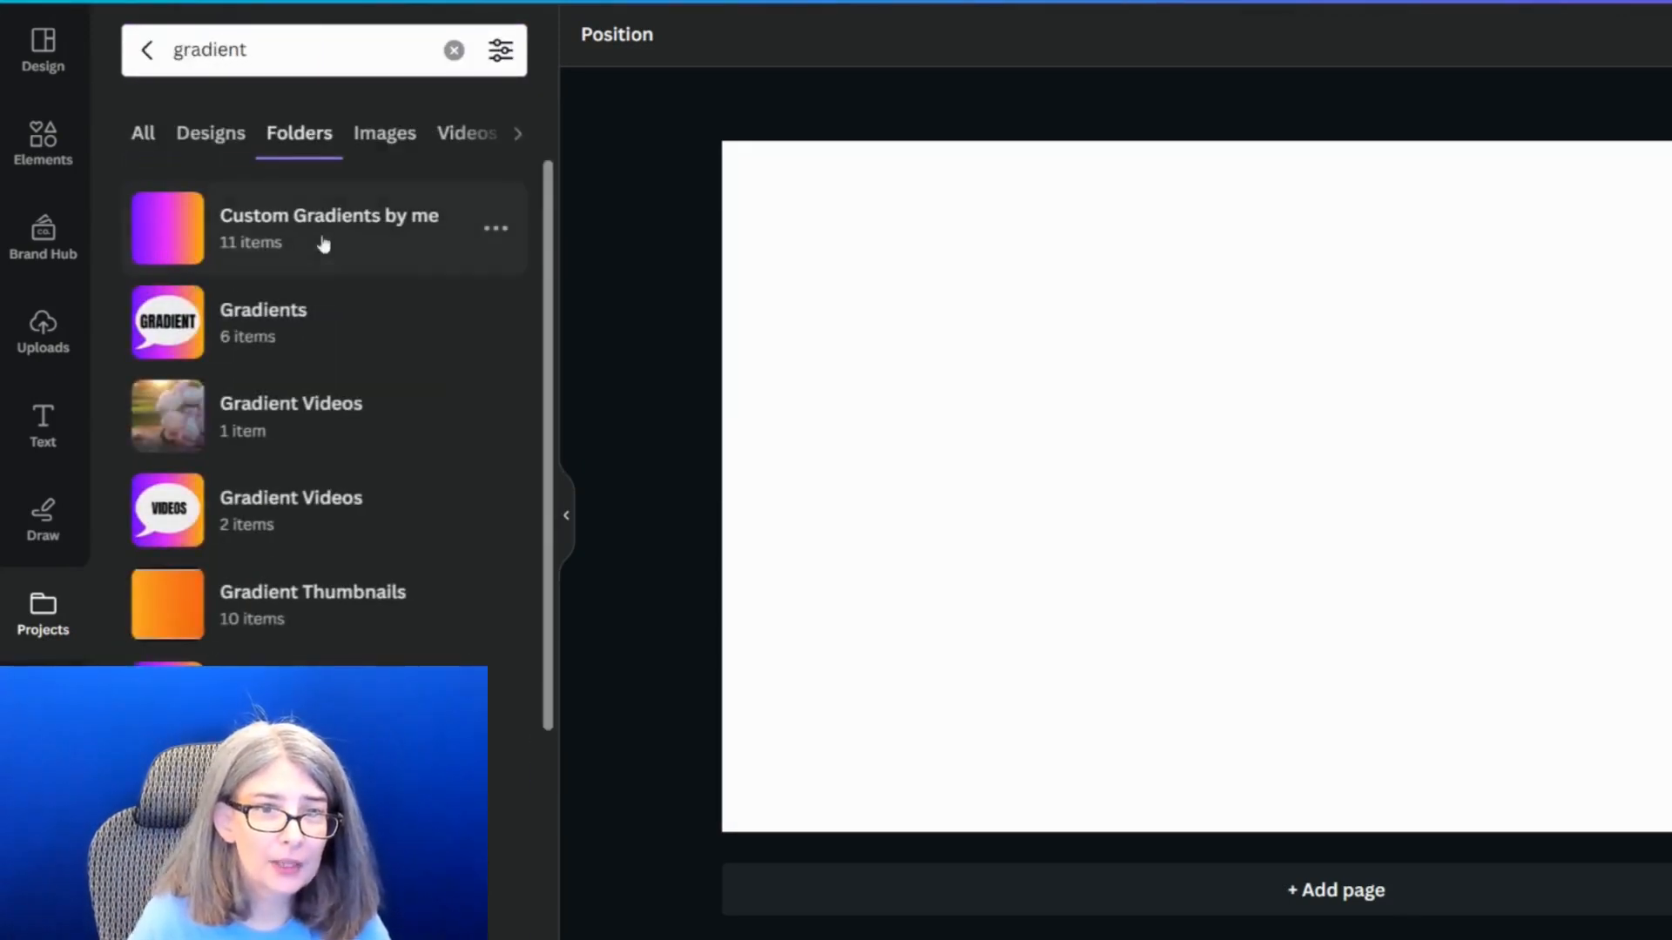
left_click(241, 237)
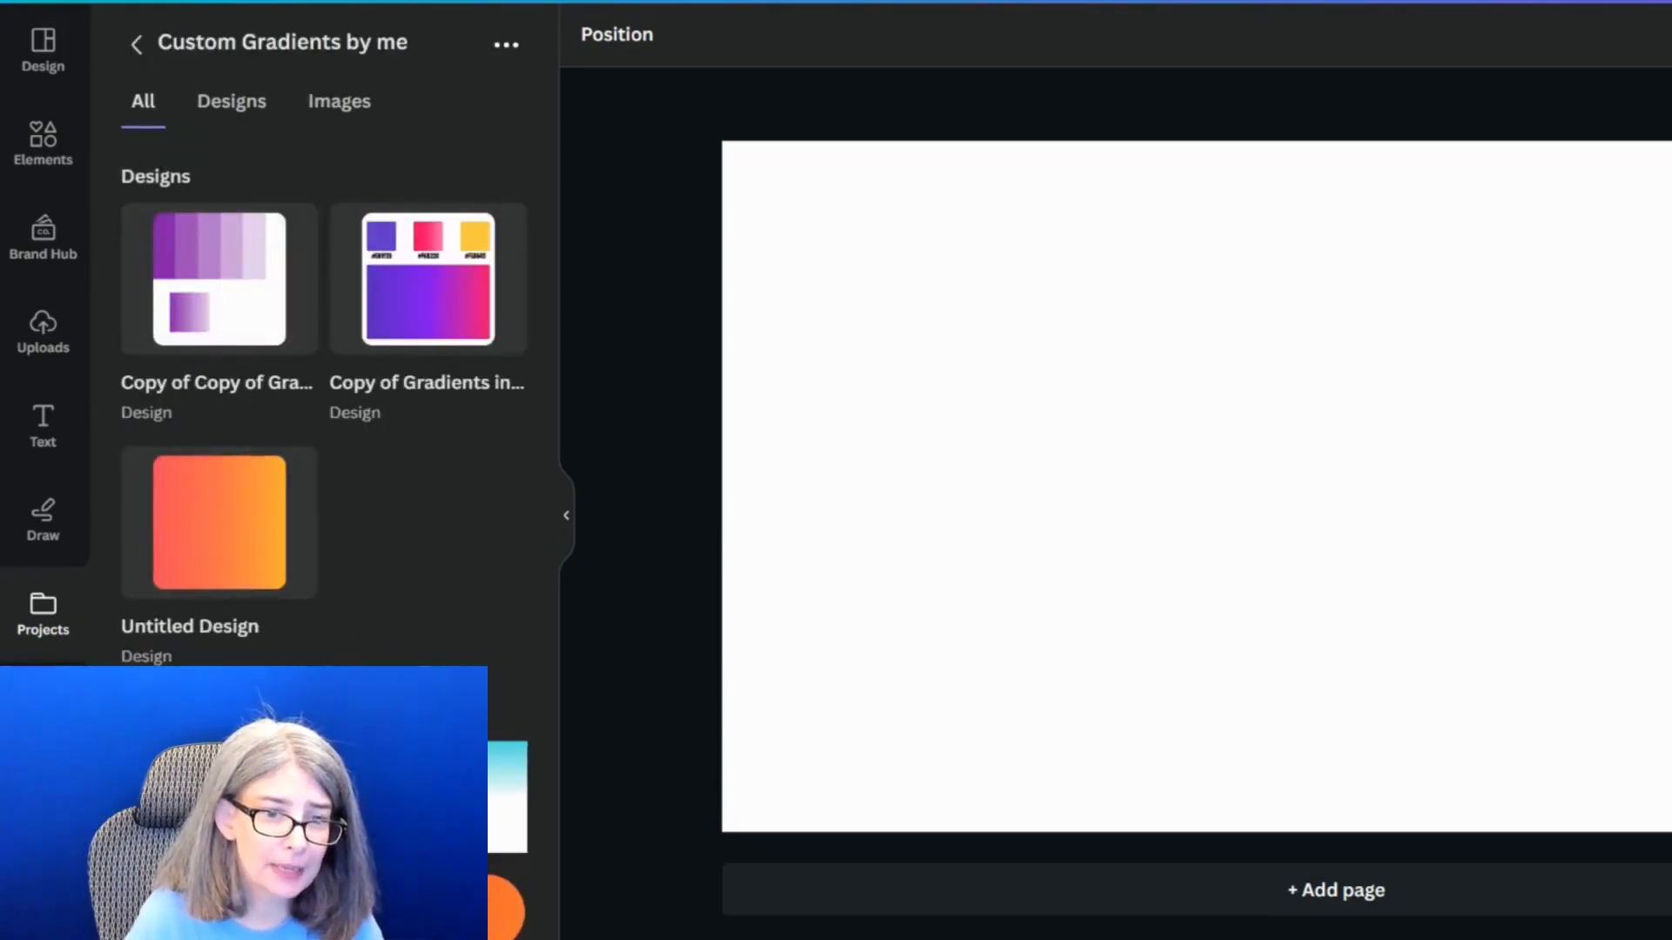
Insert the uploaded dark-to-light orange gradient image and enlarge it to fill the whole thumbnail page
scroll(190, 497, "down", 3)
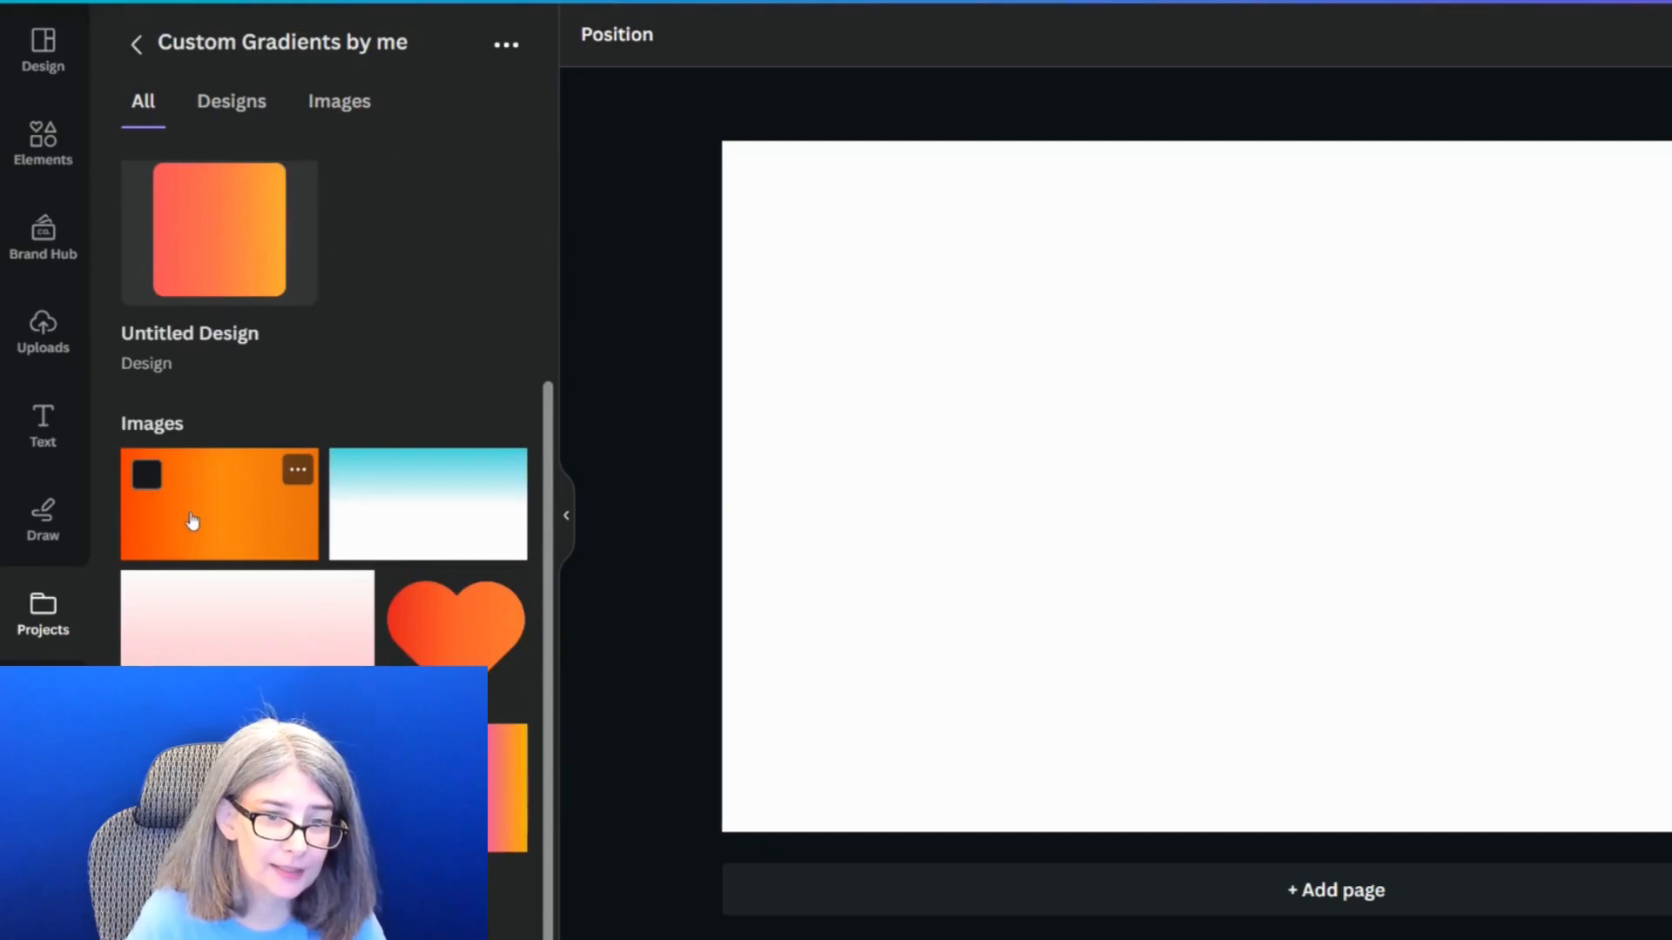
left_click(192, 520)
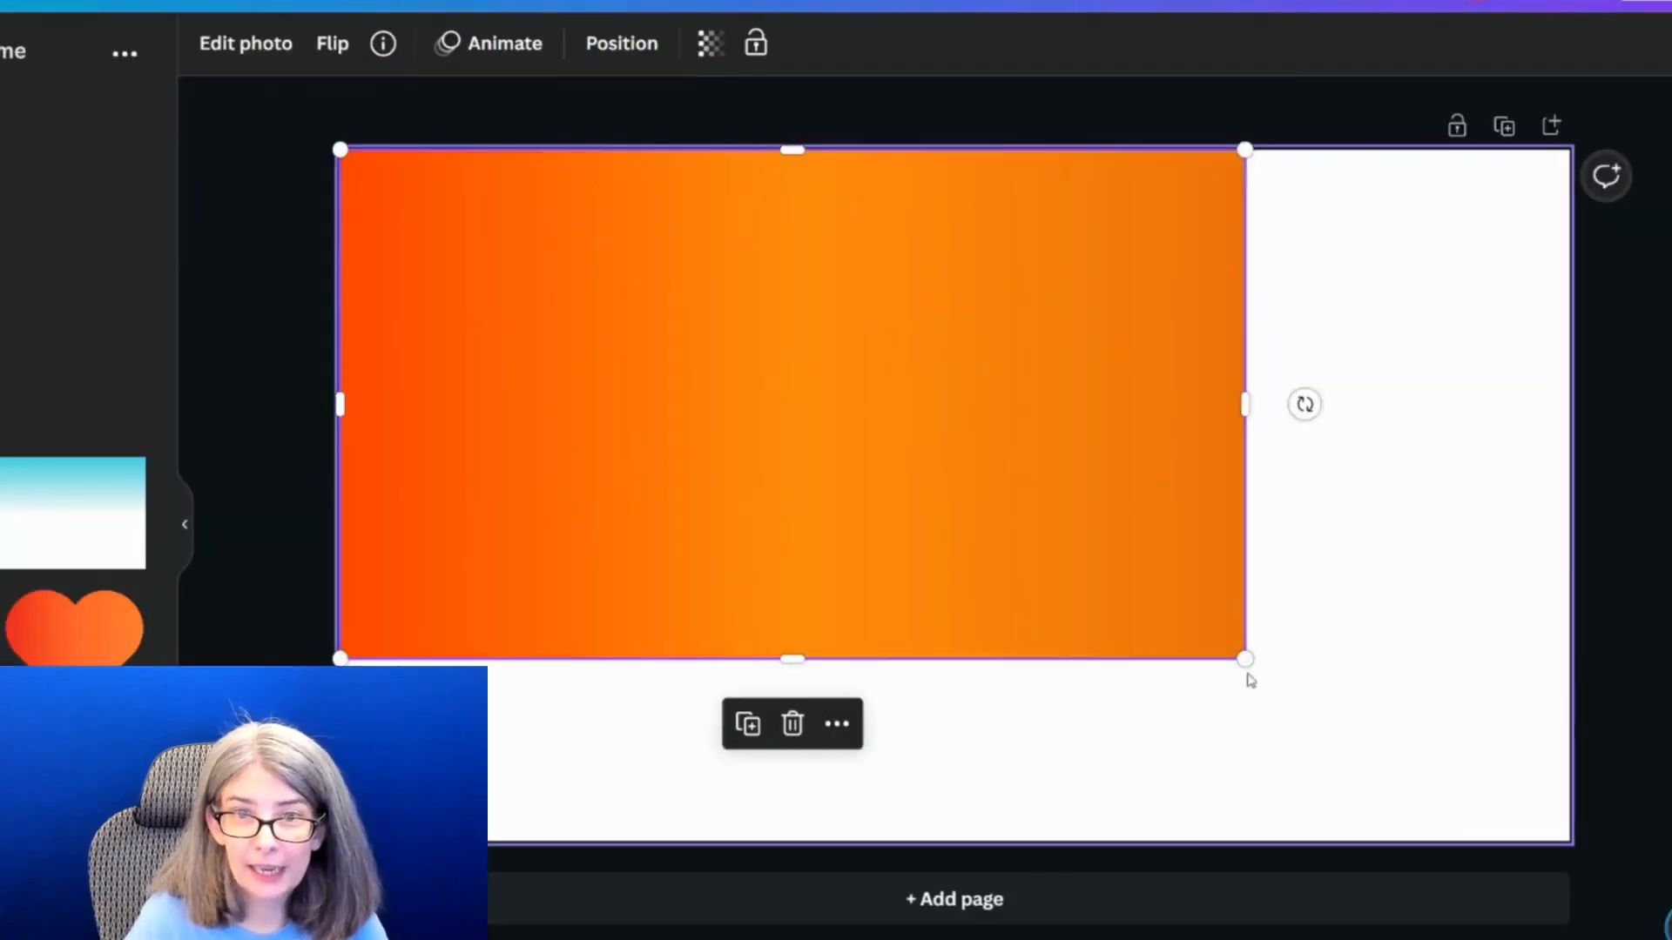
left_click_drag(1242, 656, 1569, 841)
key("Escape")
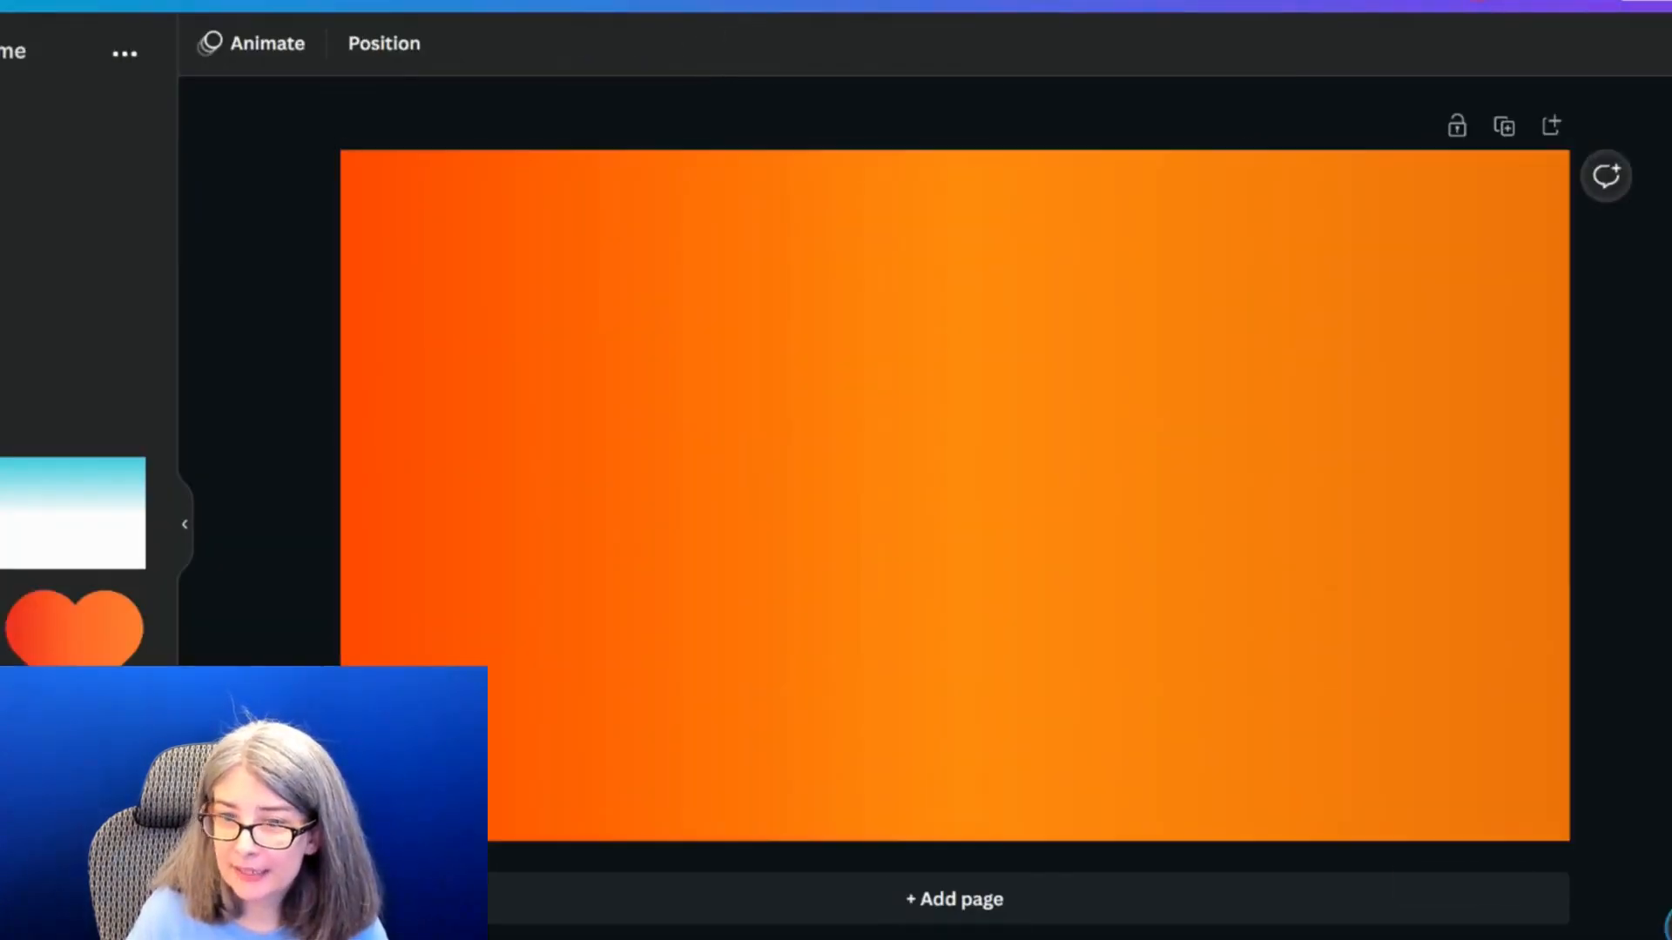
left_click(1362, 635)
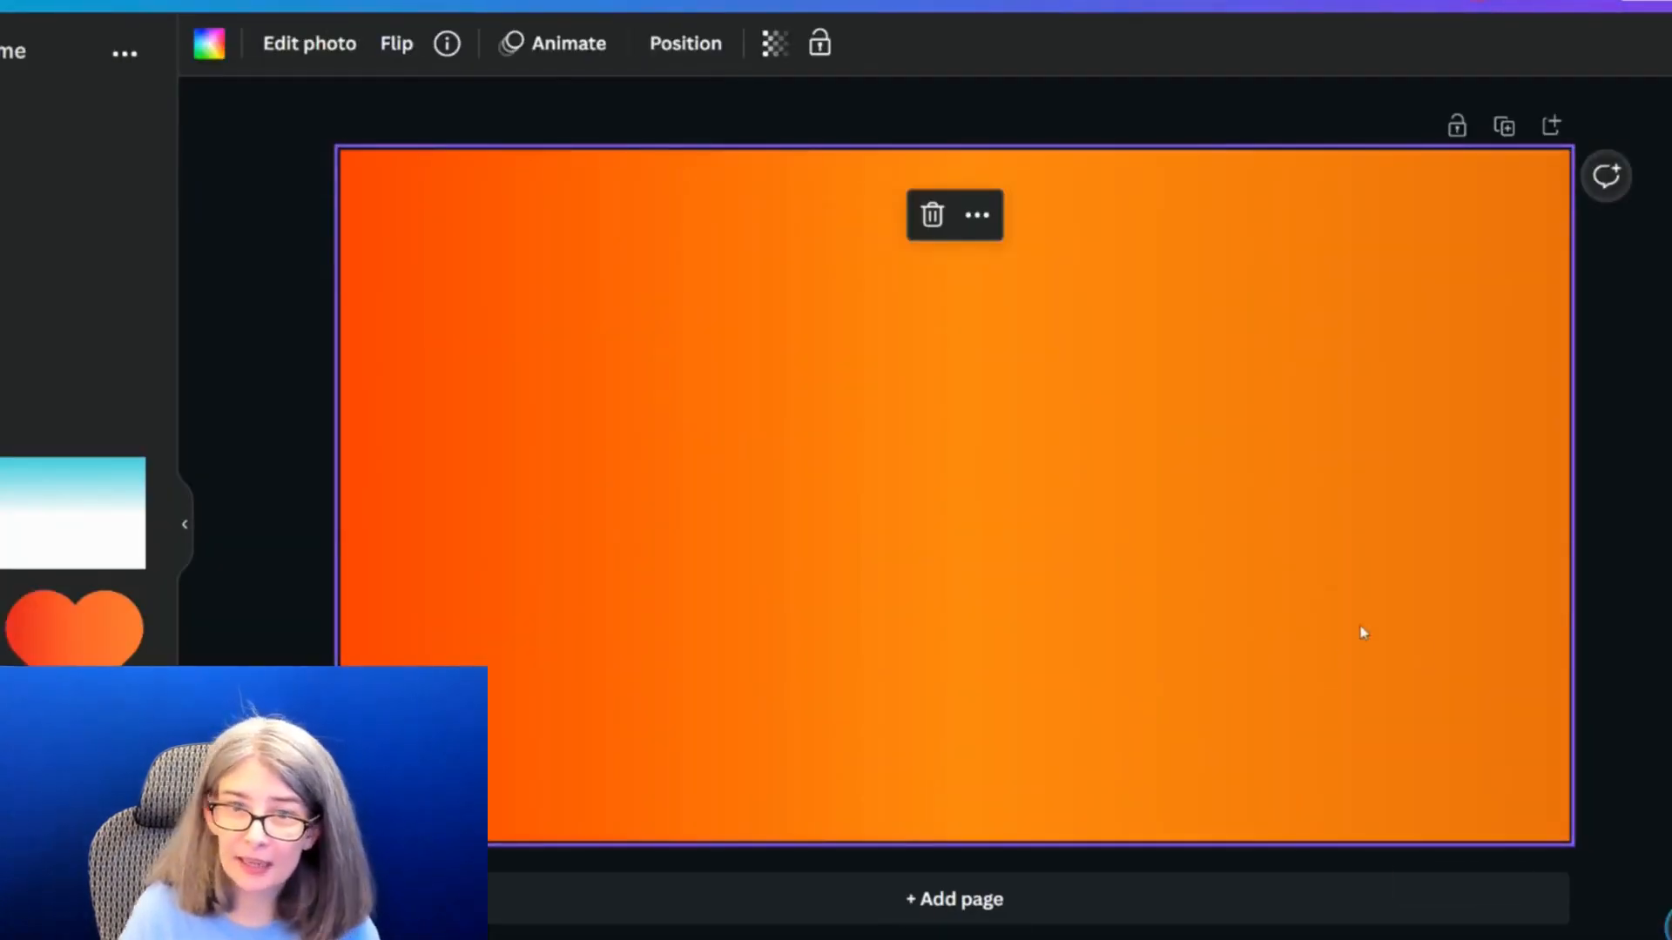
left_click(1657, 515)
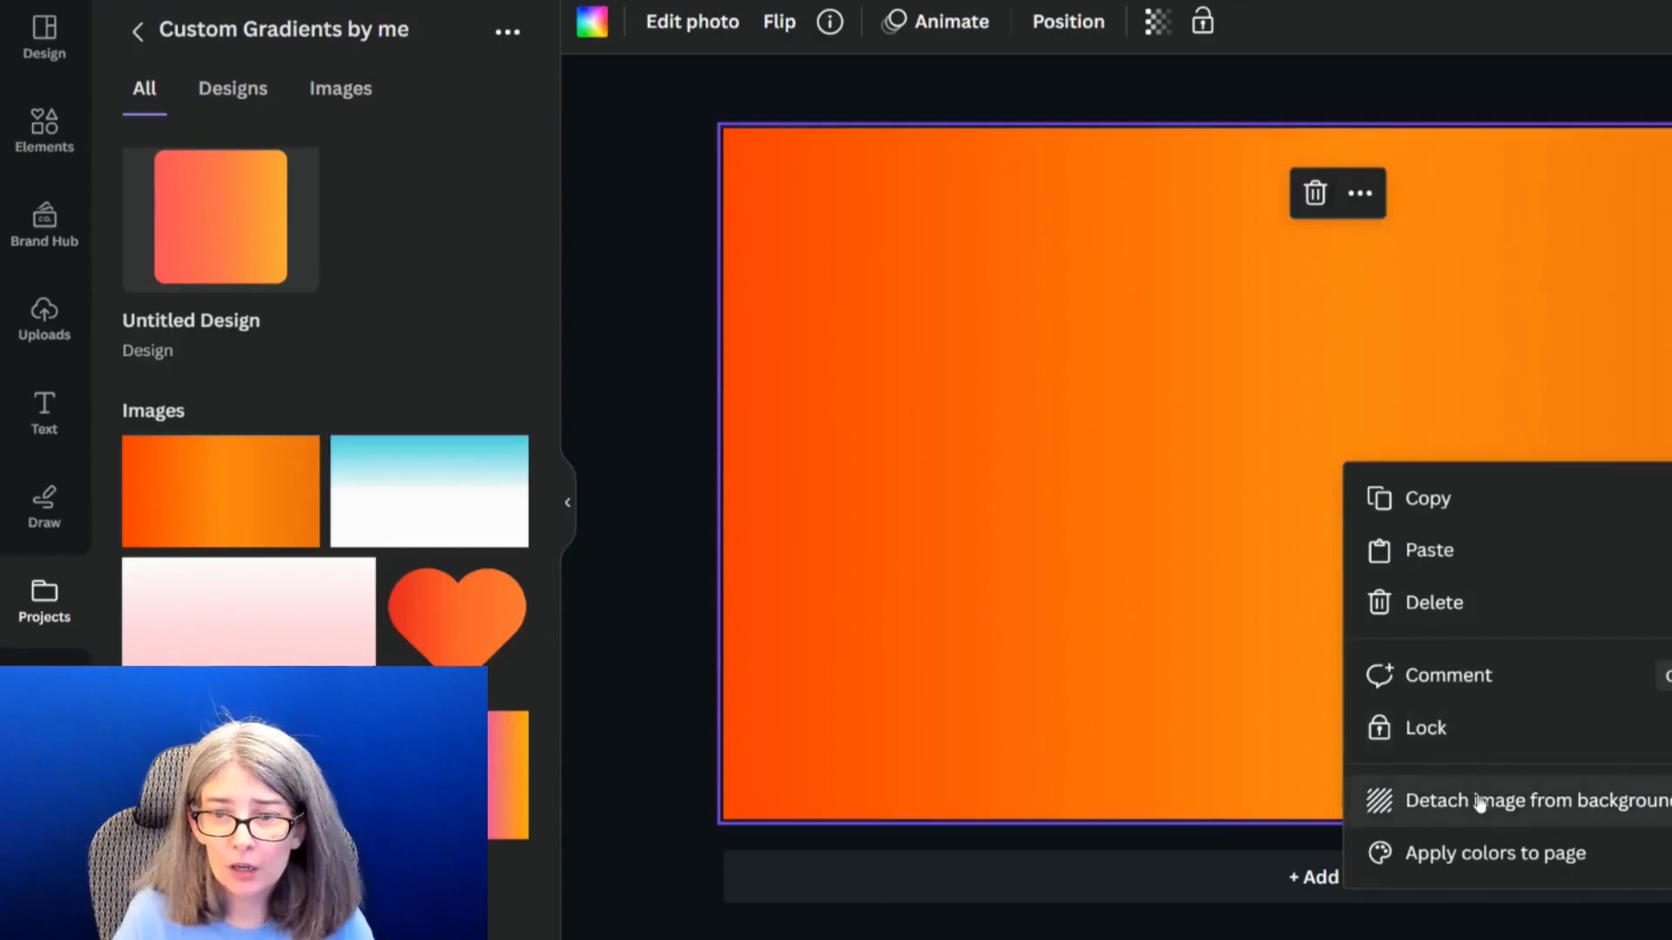
left_click(1477, 799)
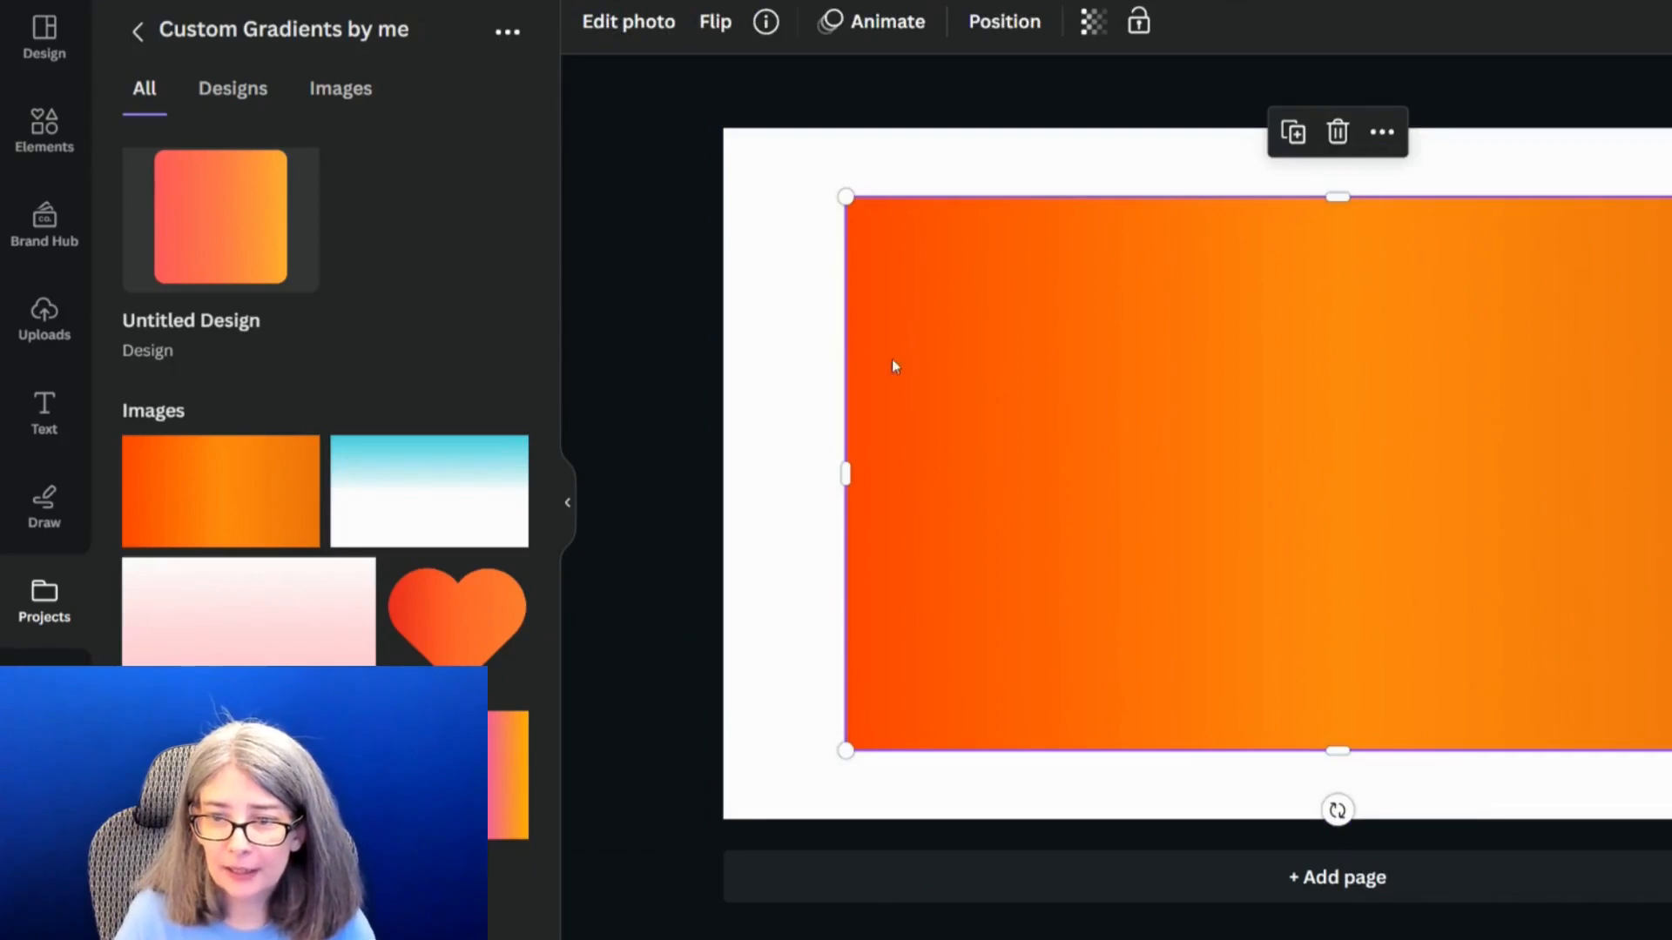
Search the elements for "grid", add the single-cell grid to the page and fill it with the orange gradient image
left_click(44, 129)
left_click(253, 35)
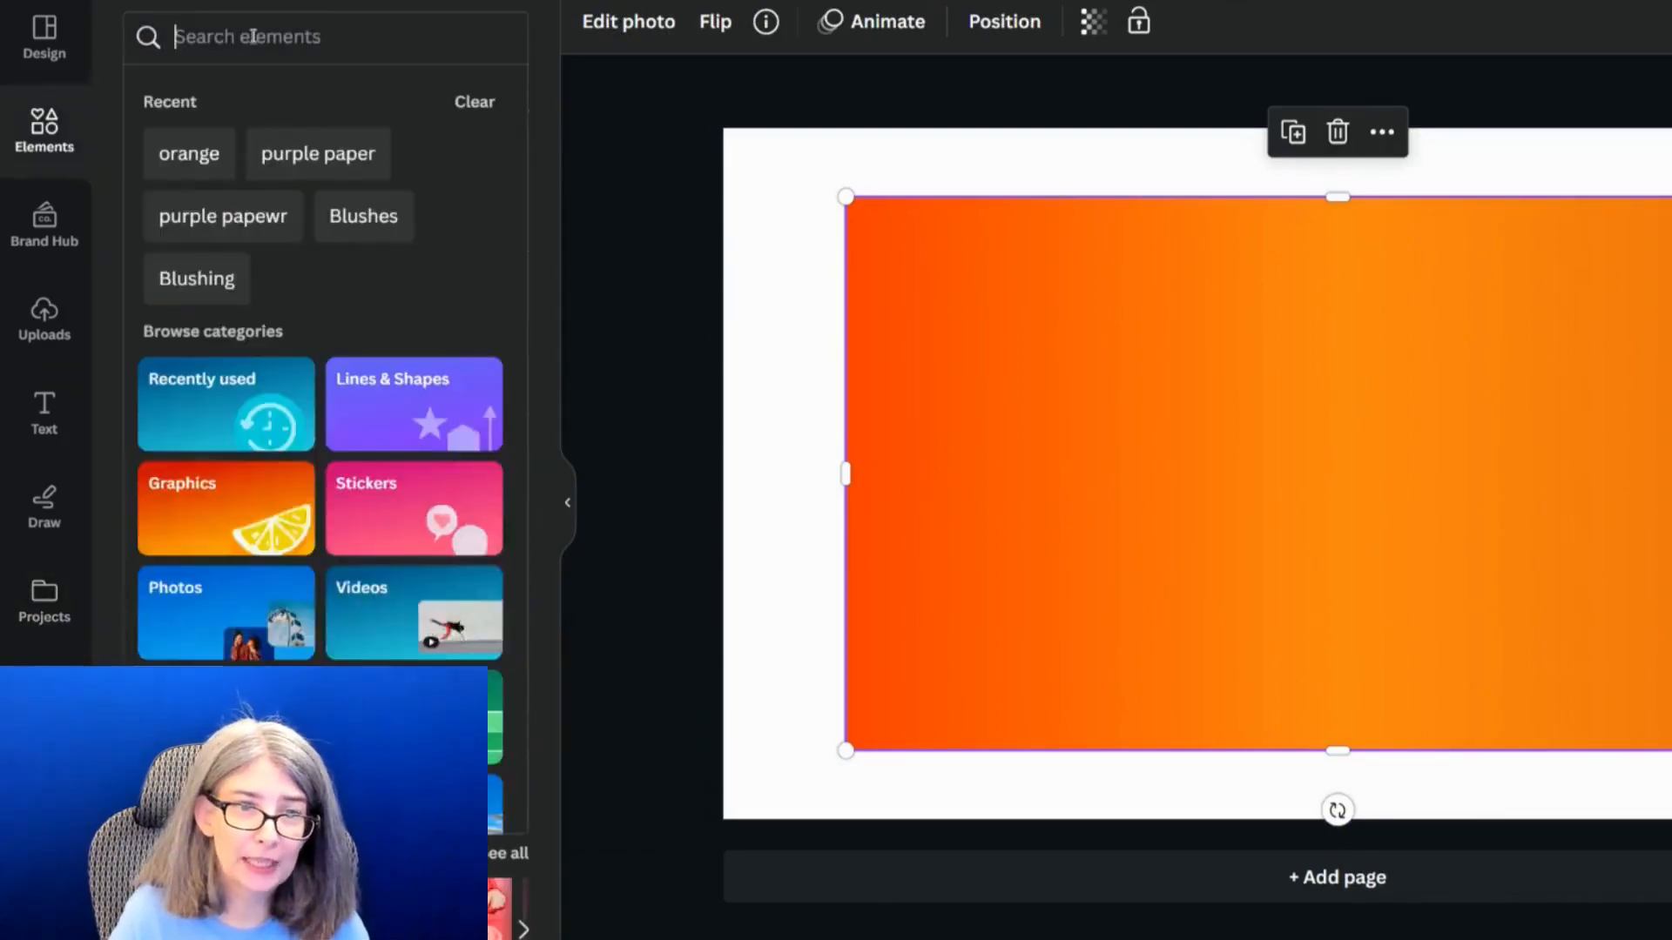
type("grid")
key("Return")
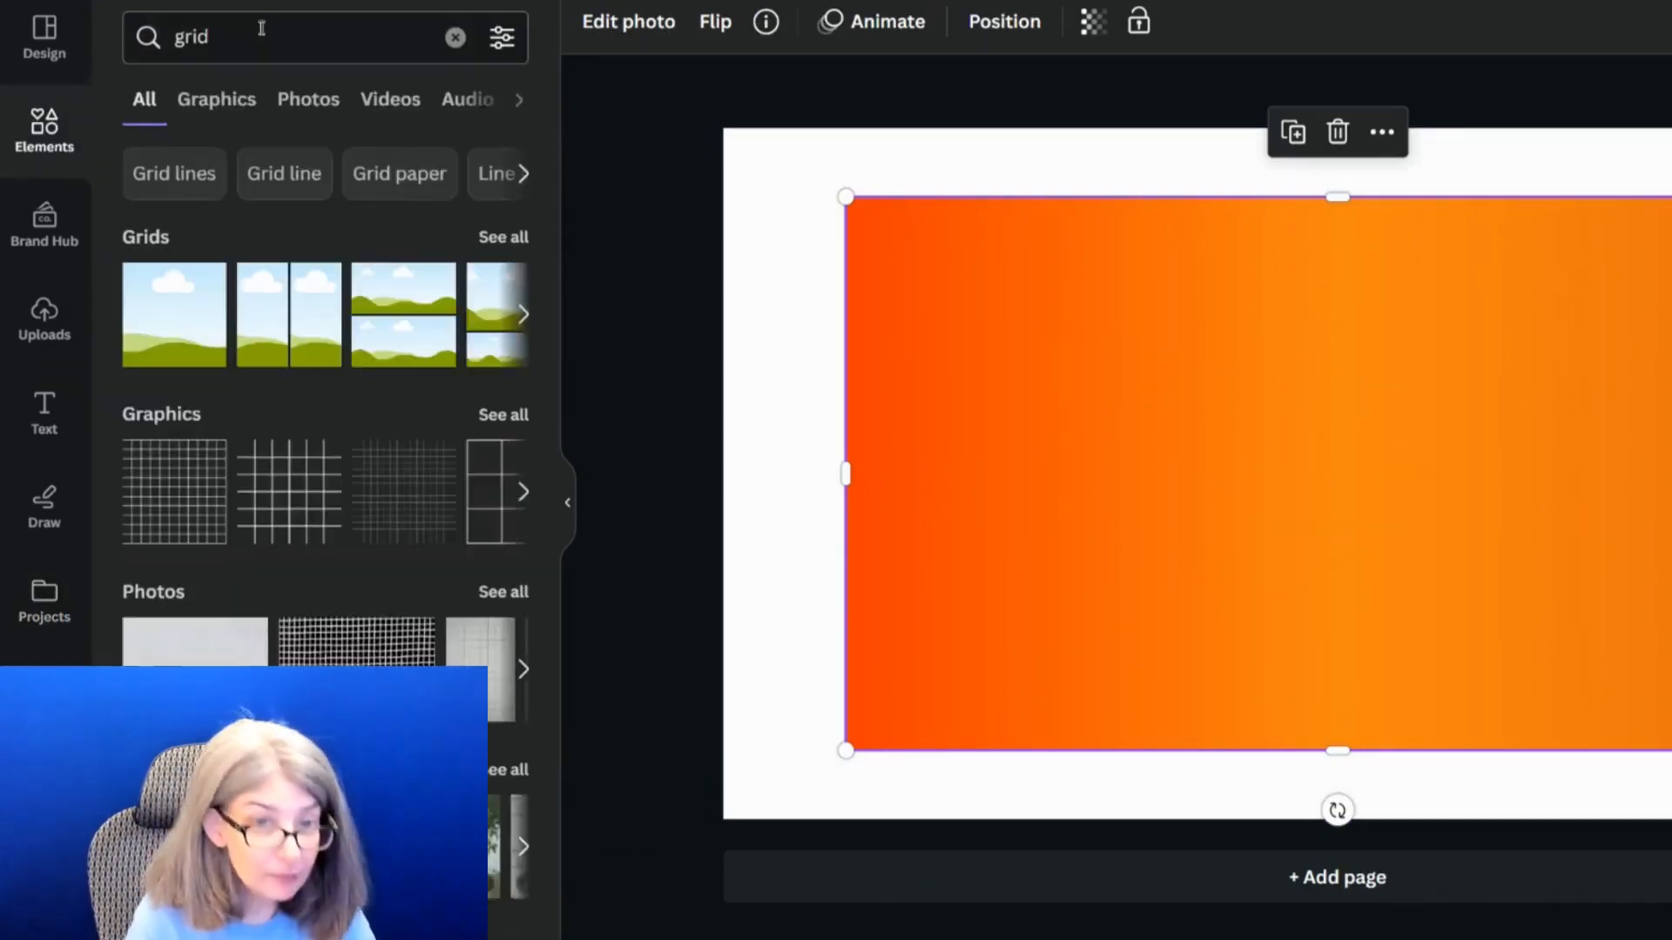
left_click(137, 356)
left_click_drag(853, 400, 879, 383)
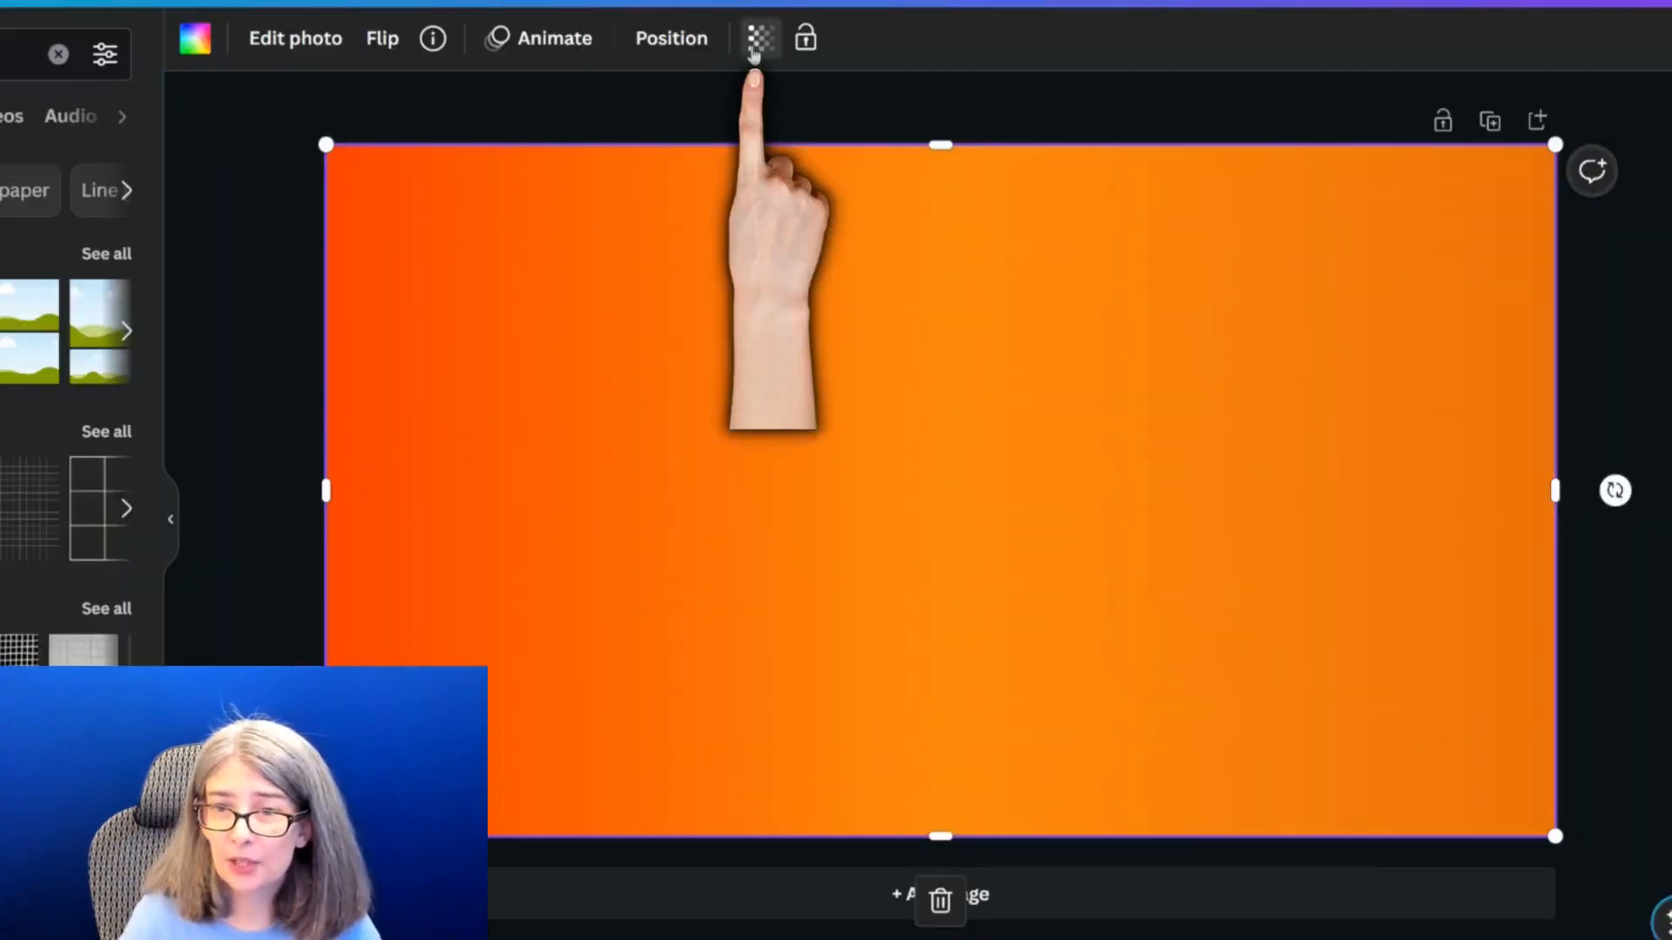
Set the gradient-filled grid's transparency to 54 and shift it down to uncover the page behind it
left_click(757, 39)
left_click_drag(766, 142, 644, 142)
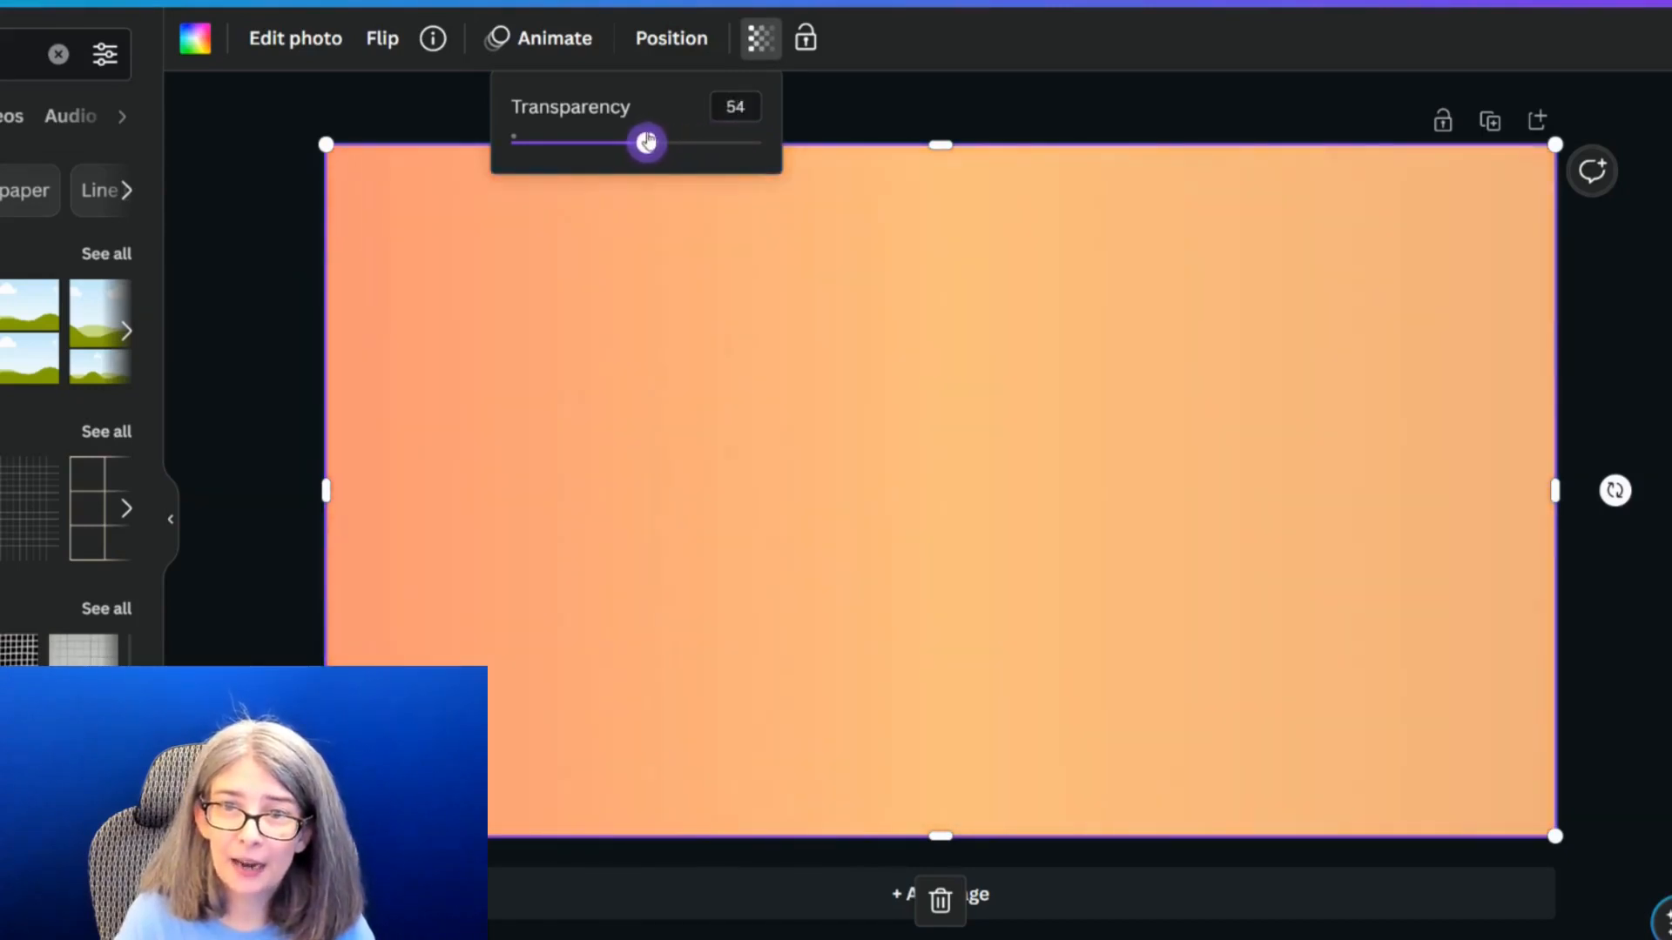
left_click_drag(653, 348, 634, 473)
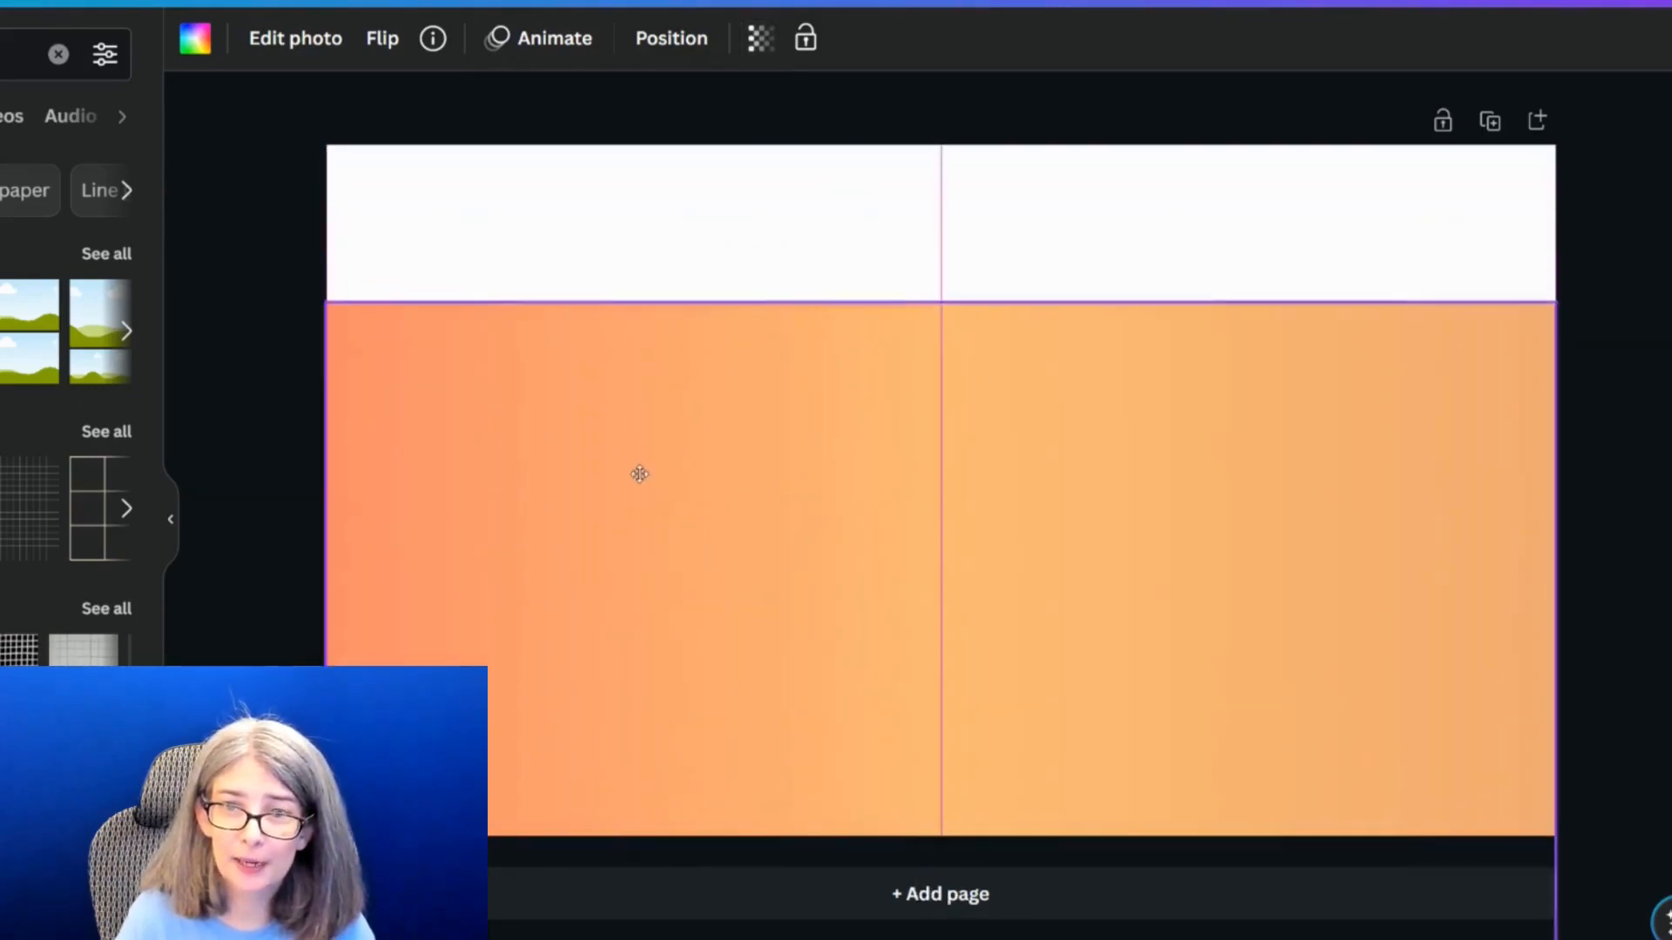
left_click(508, 206)
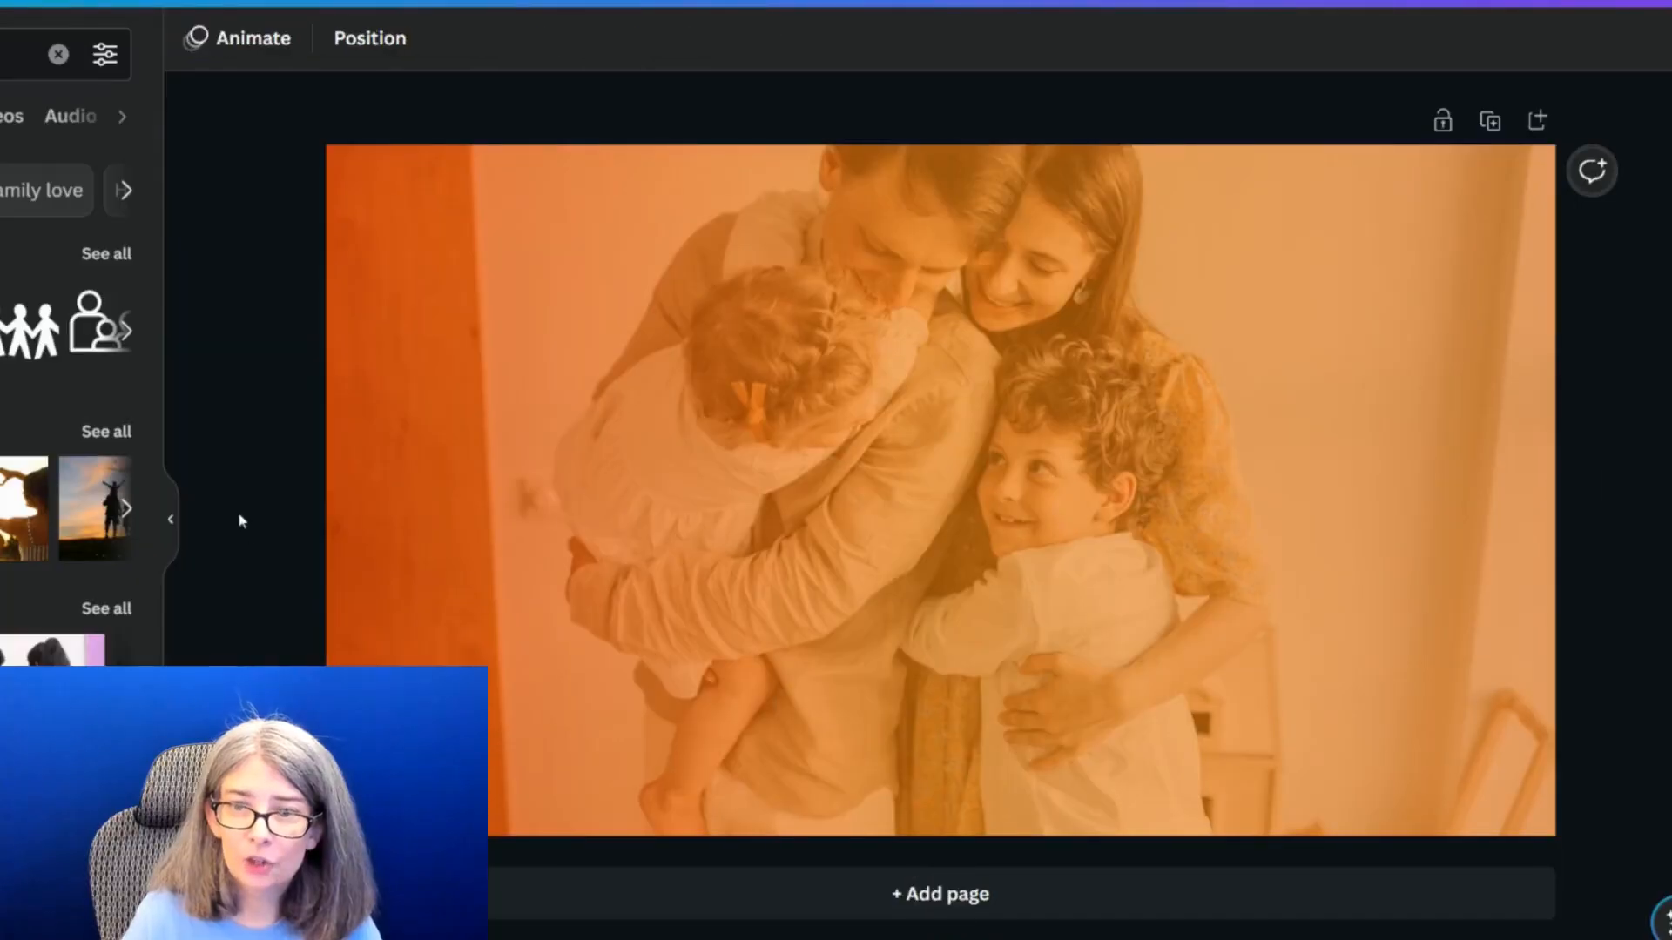
left_click(511, 562)
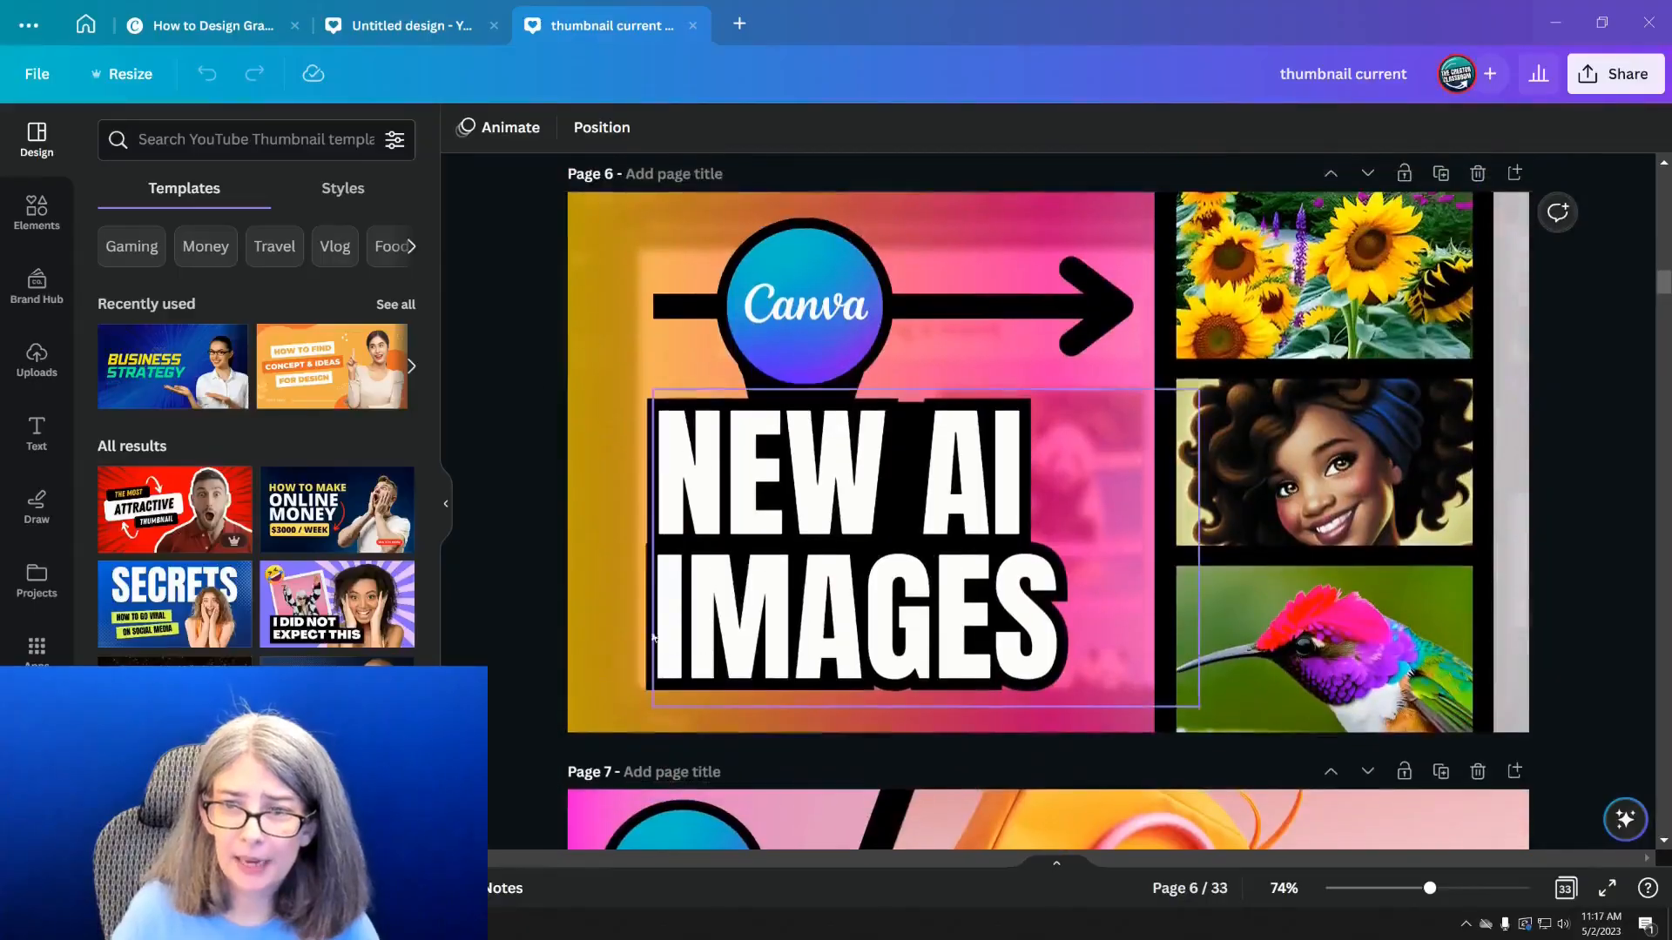
In the "thumbnail current" design, try recoloring page 6's gradient overlay with the magenta-to-purple document gradient
scroll(541, 357, "up", 1)
left_click_drag(614, 329, 438, 317)
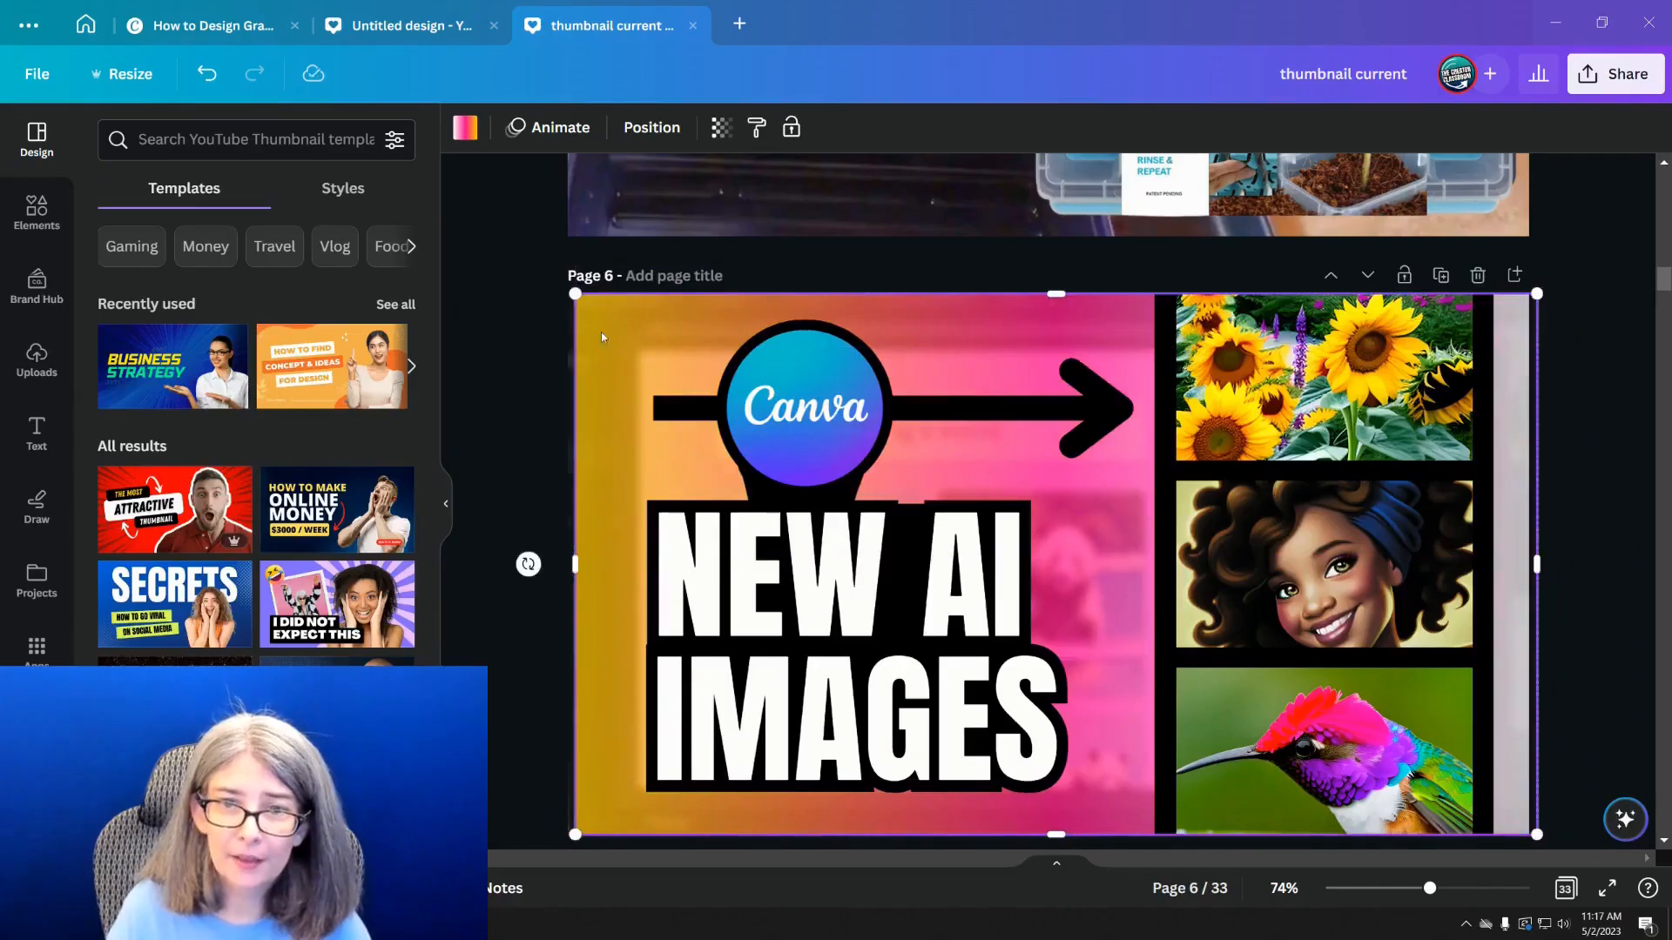
left_click(459, 126)
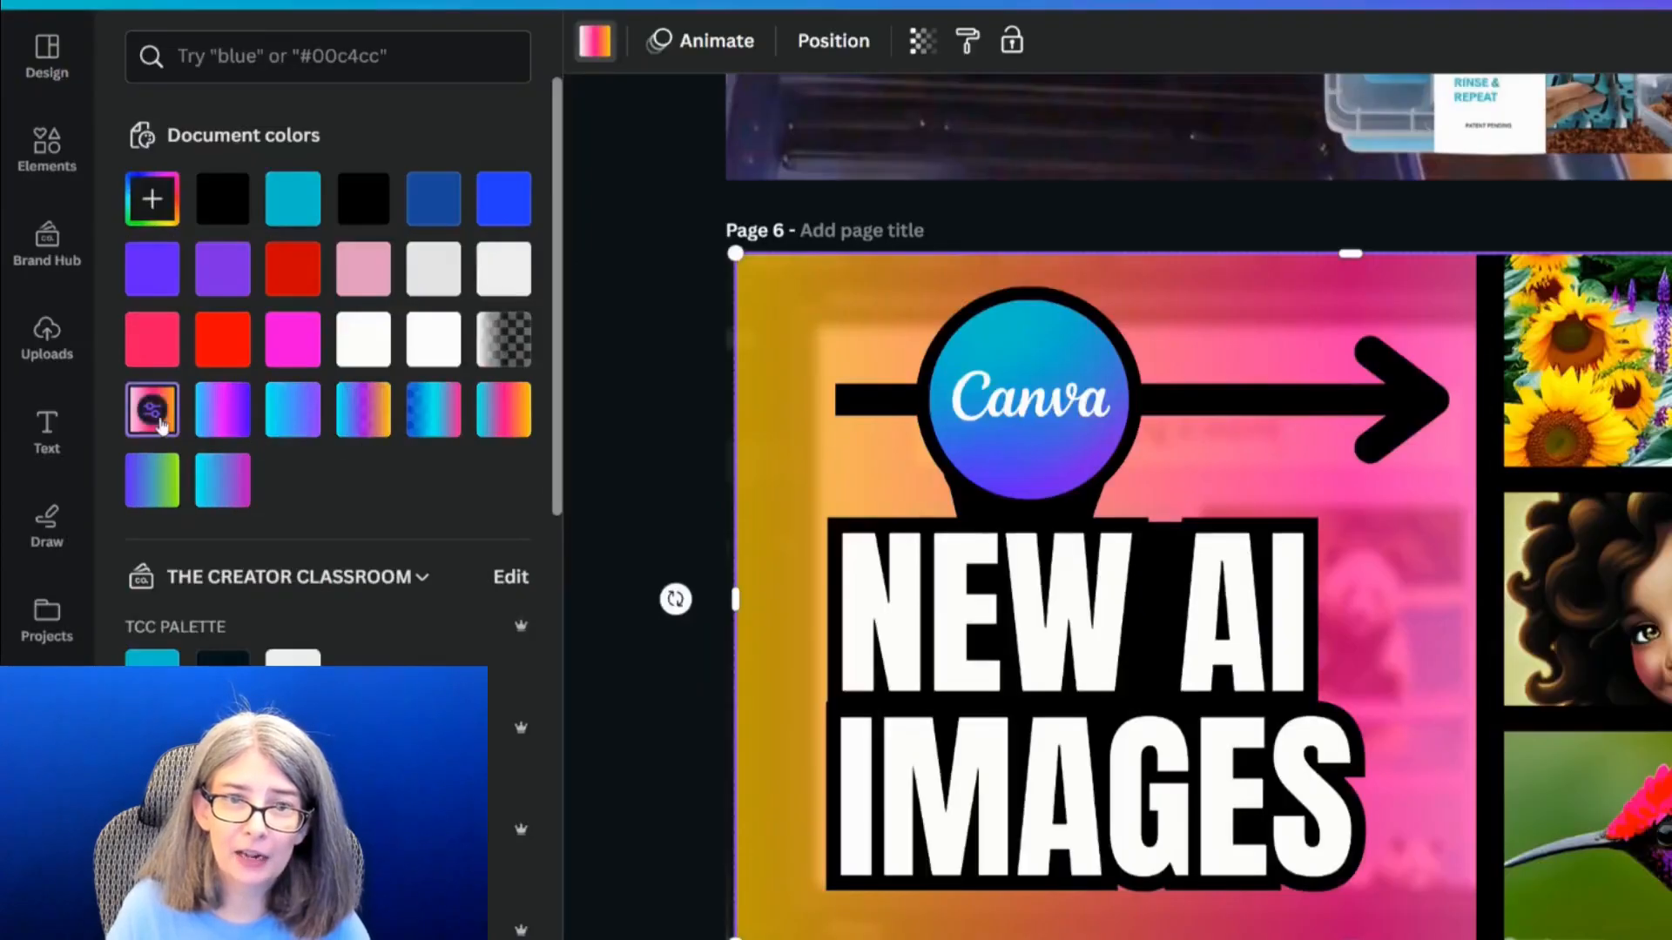
left_click(156, 414)
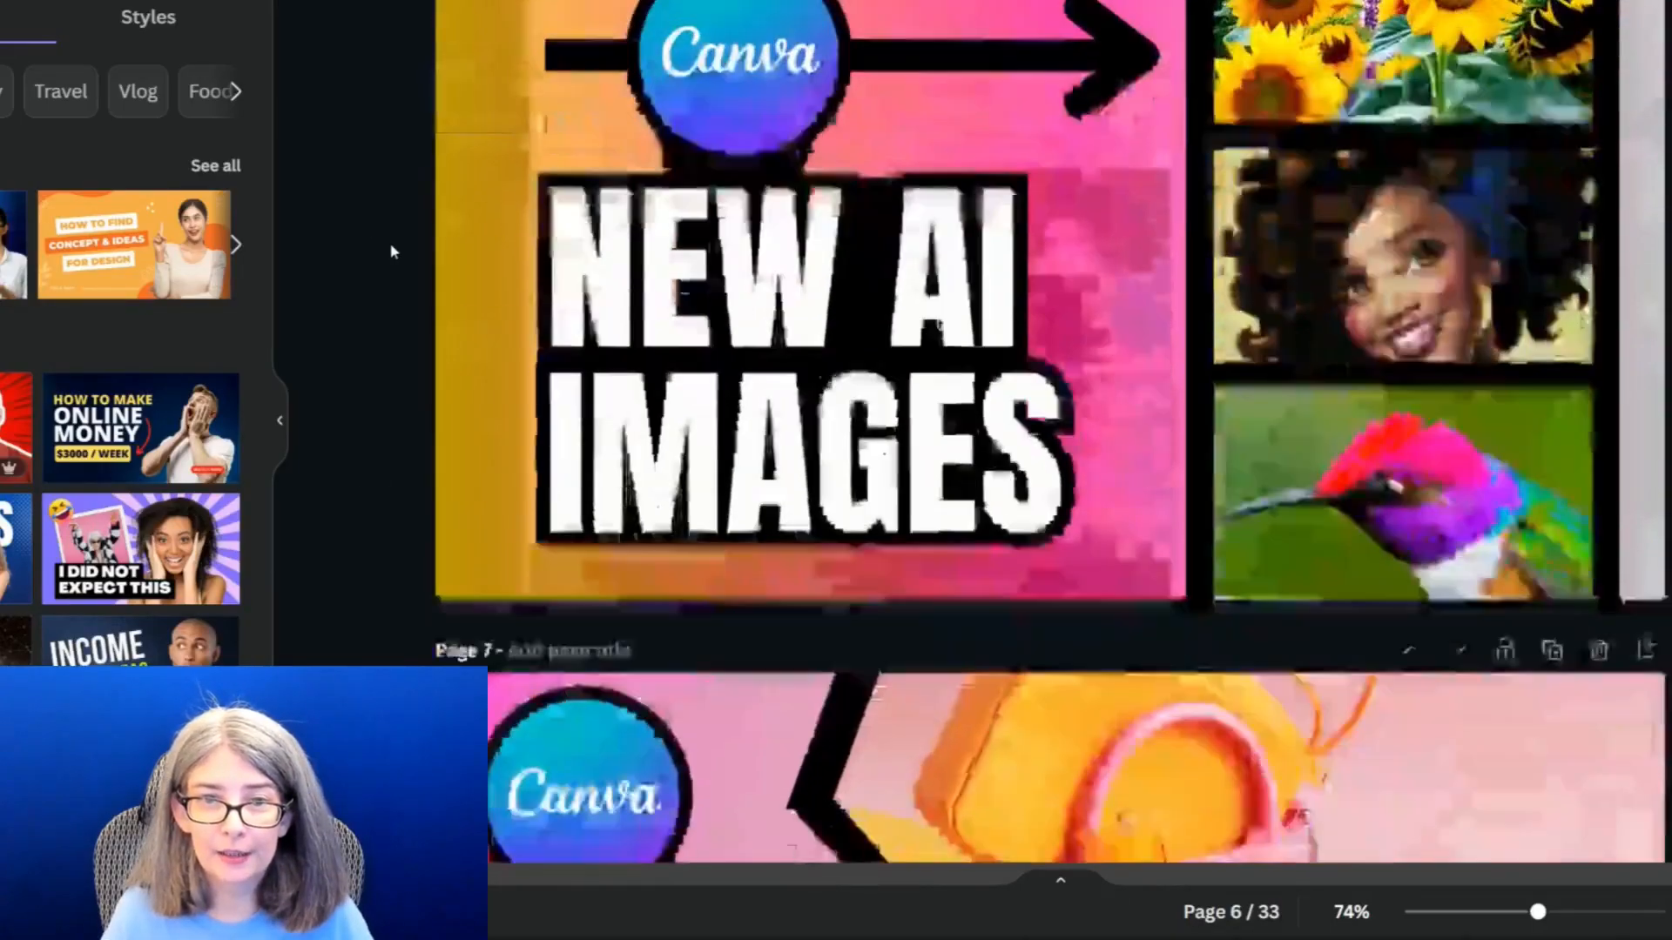
scroll(391, 252, "down", 1)
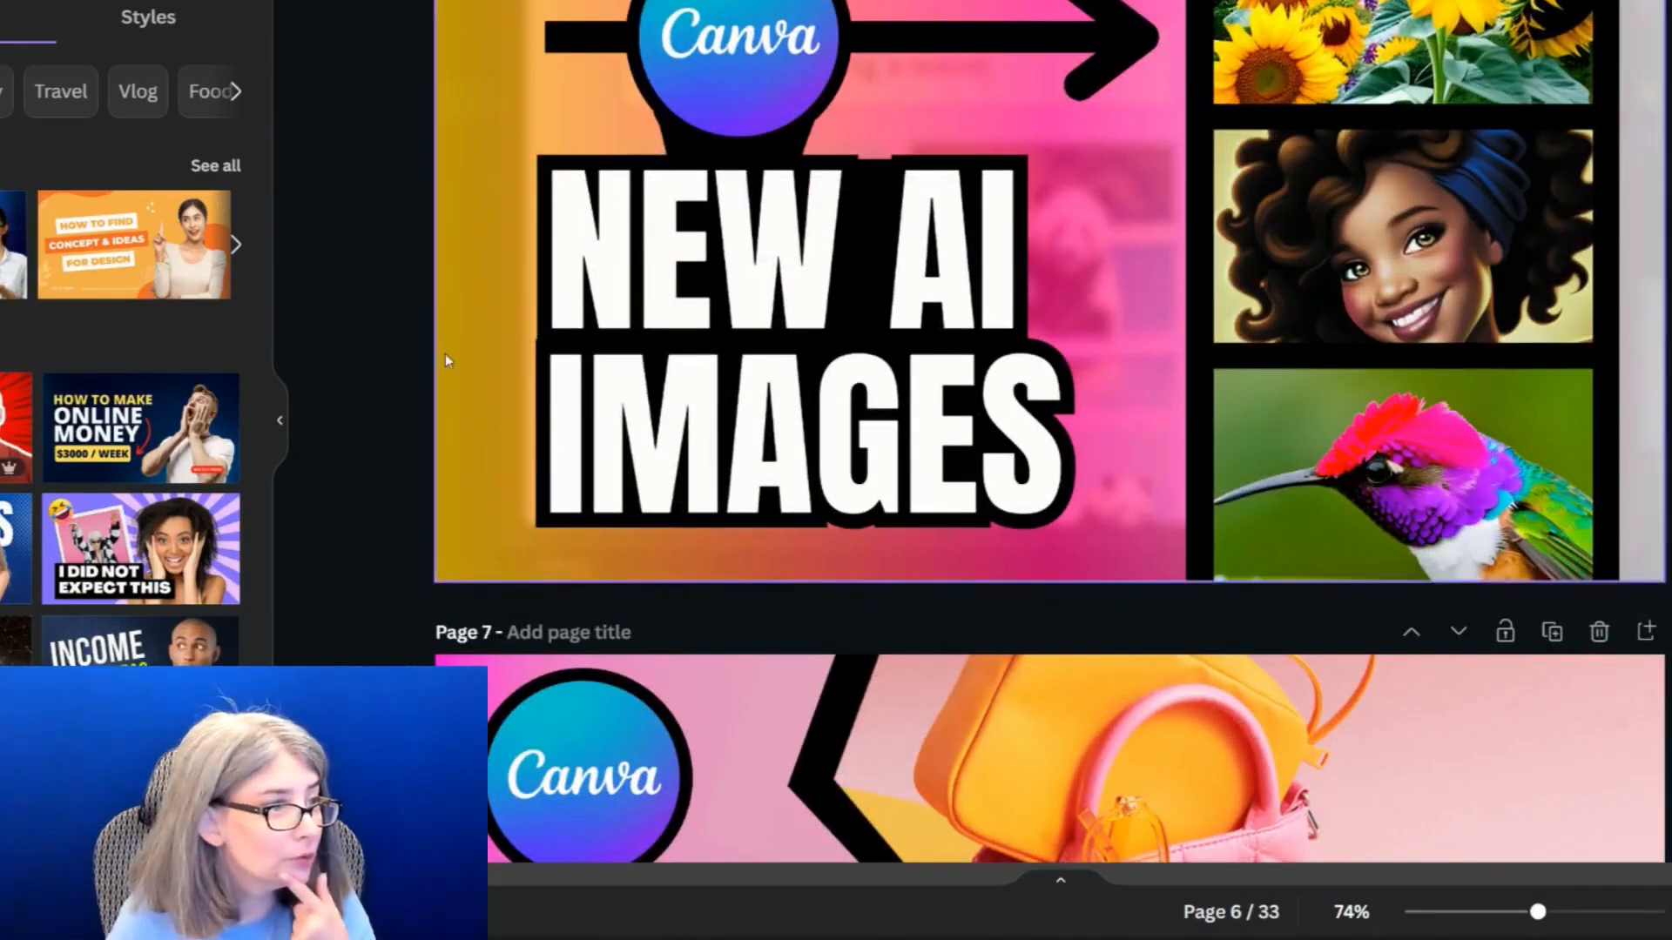
scroll(627, 584, "down", 7)
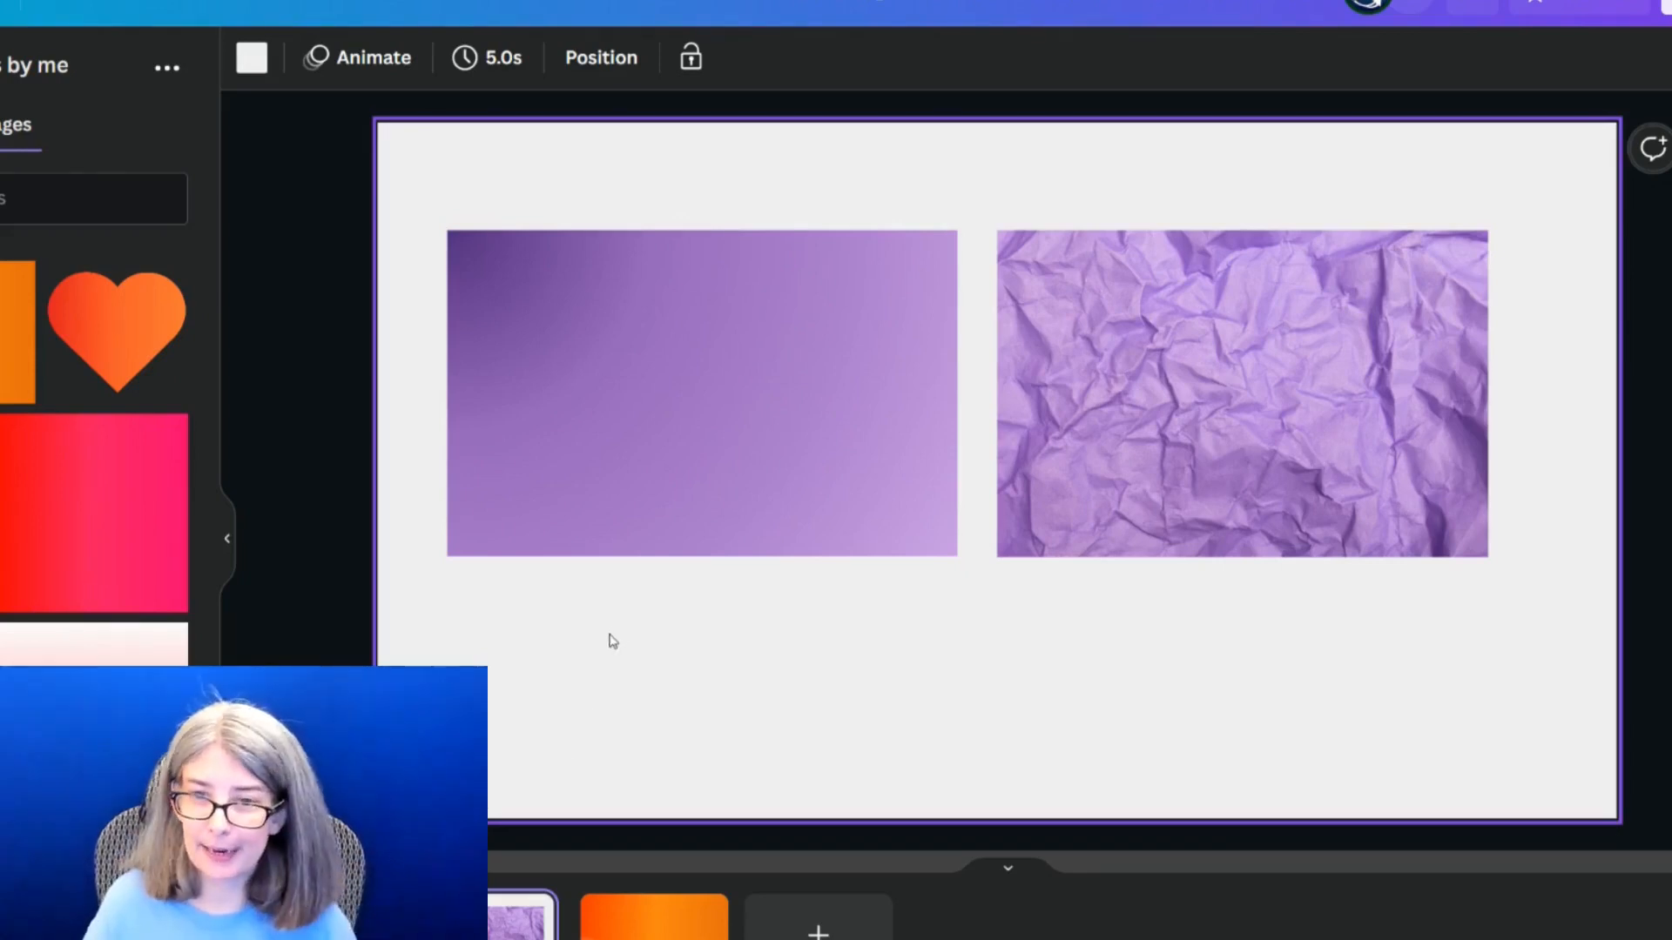
On page 2 of the gradients design, clear the "orange" element search, show all frames and search them for "flower"
left_click(61, 590)
left_click_drag(999, 478, 786, 497)
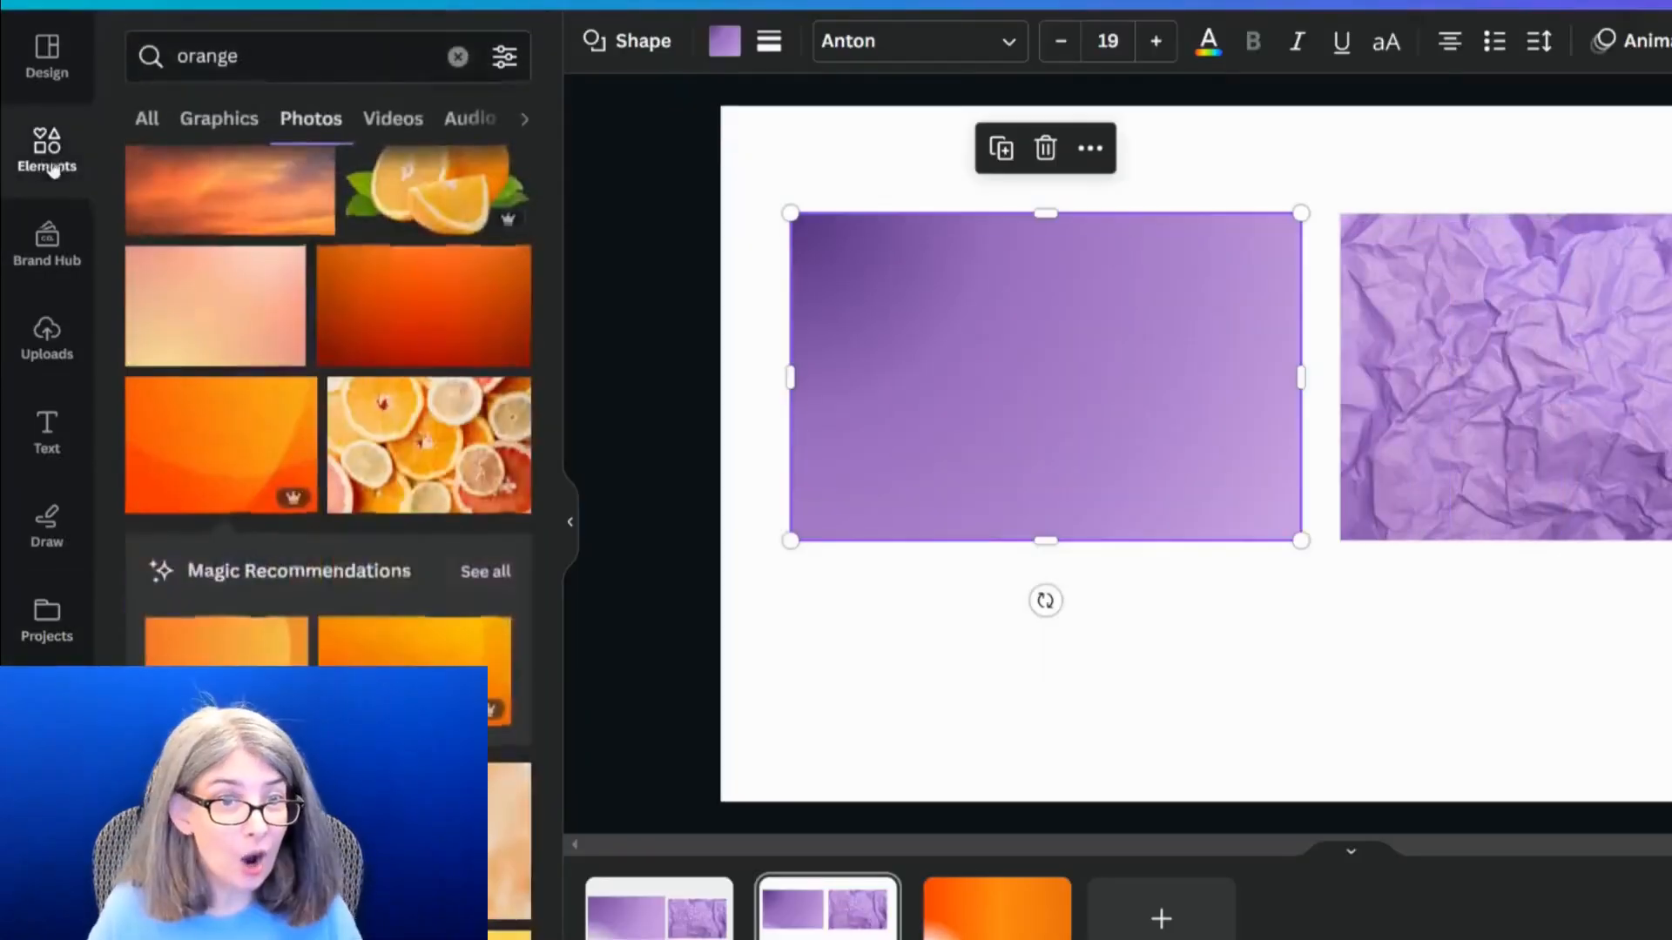
left_click(457, 56)
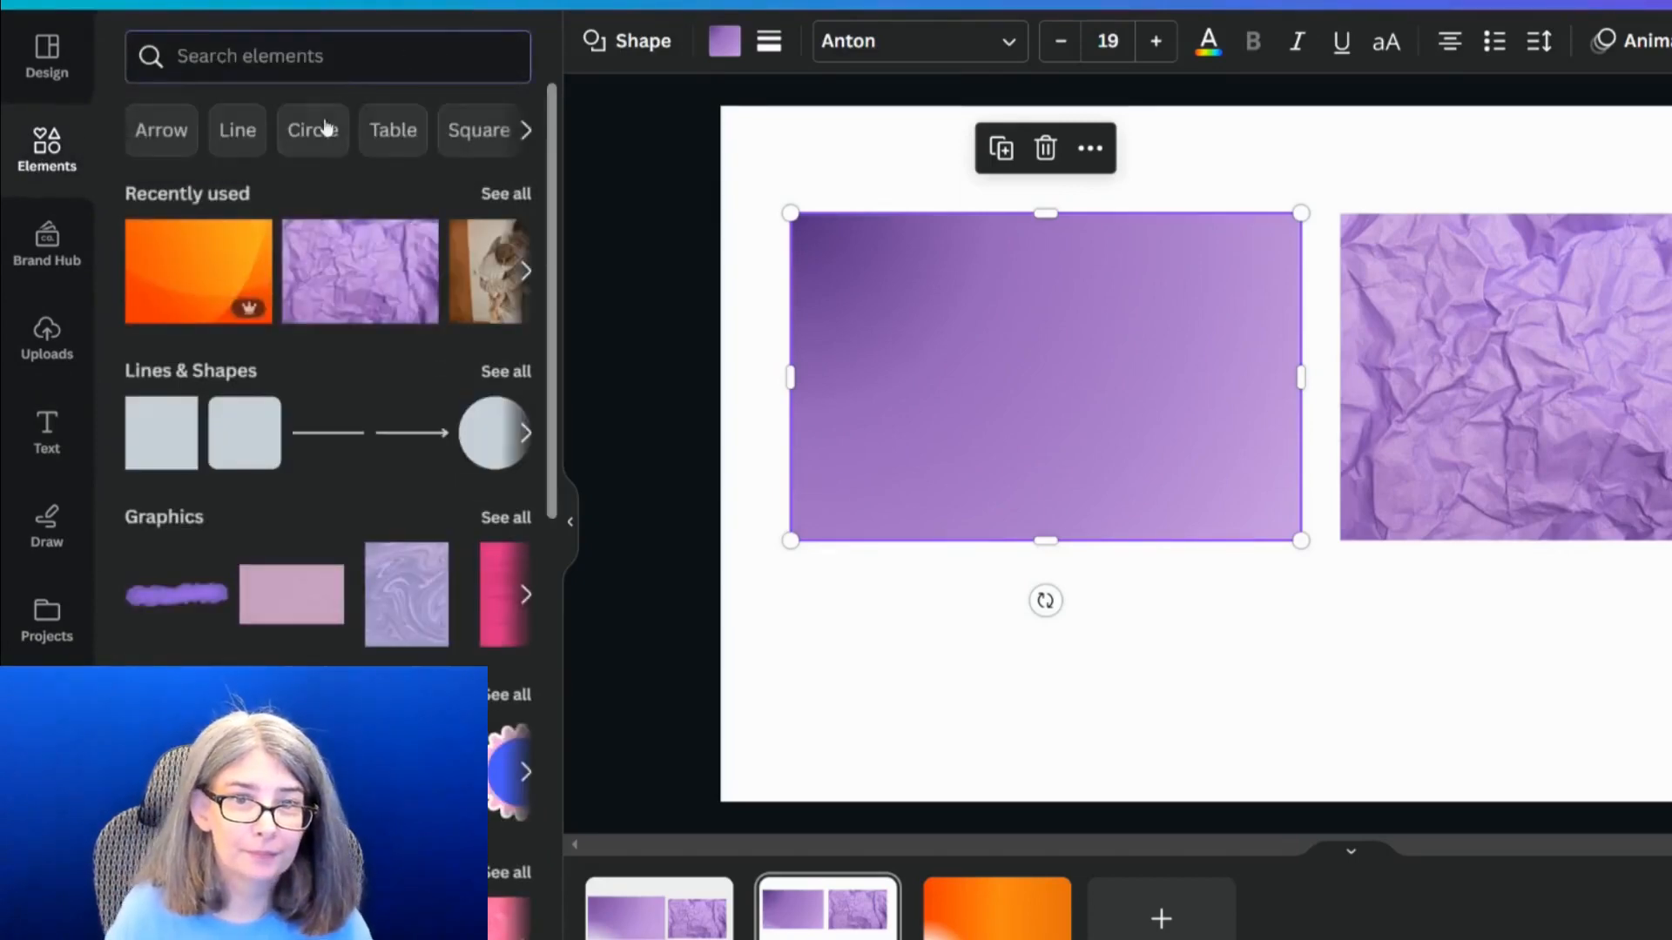
scroll(191, 679, "down", 10)
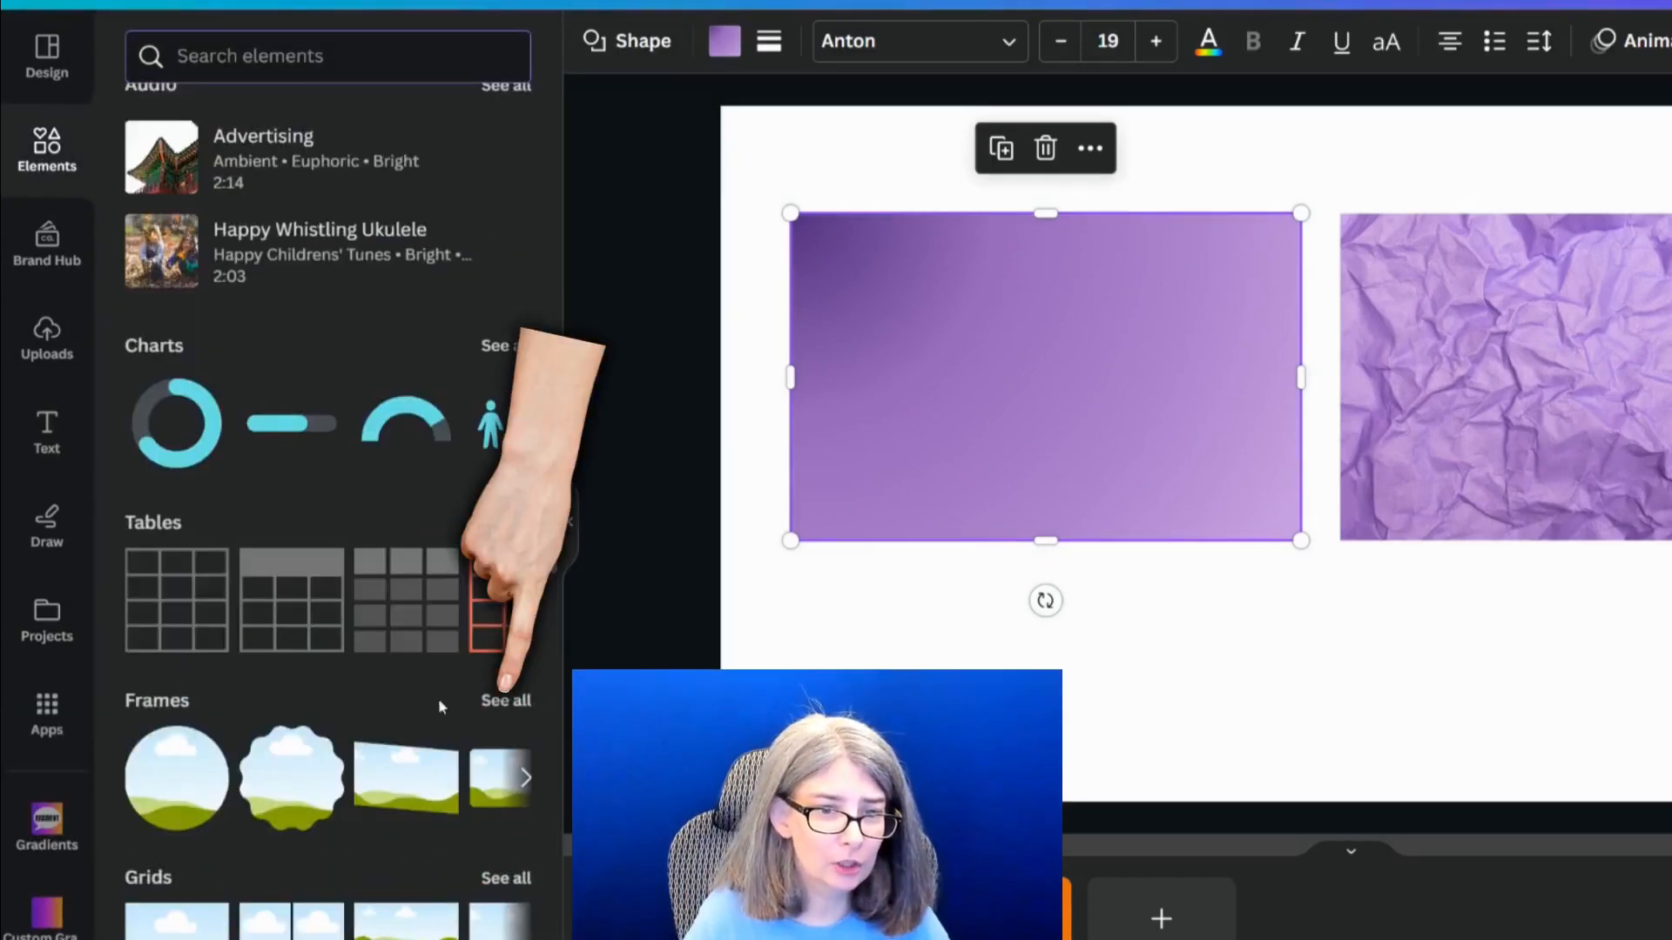
left_click(492, 707)
left_click(274, 111)
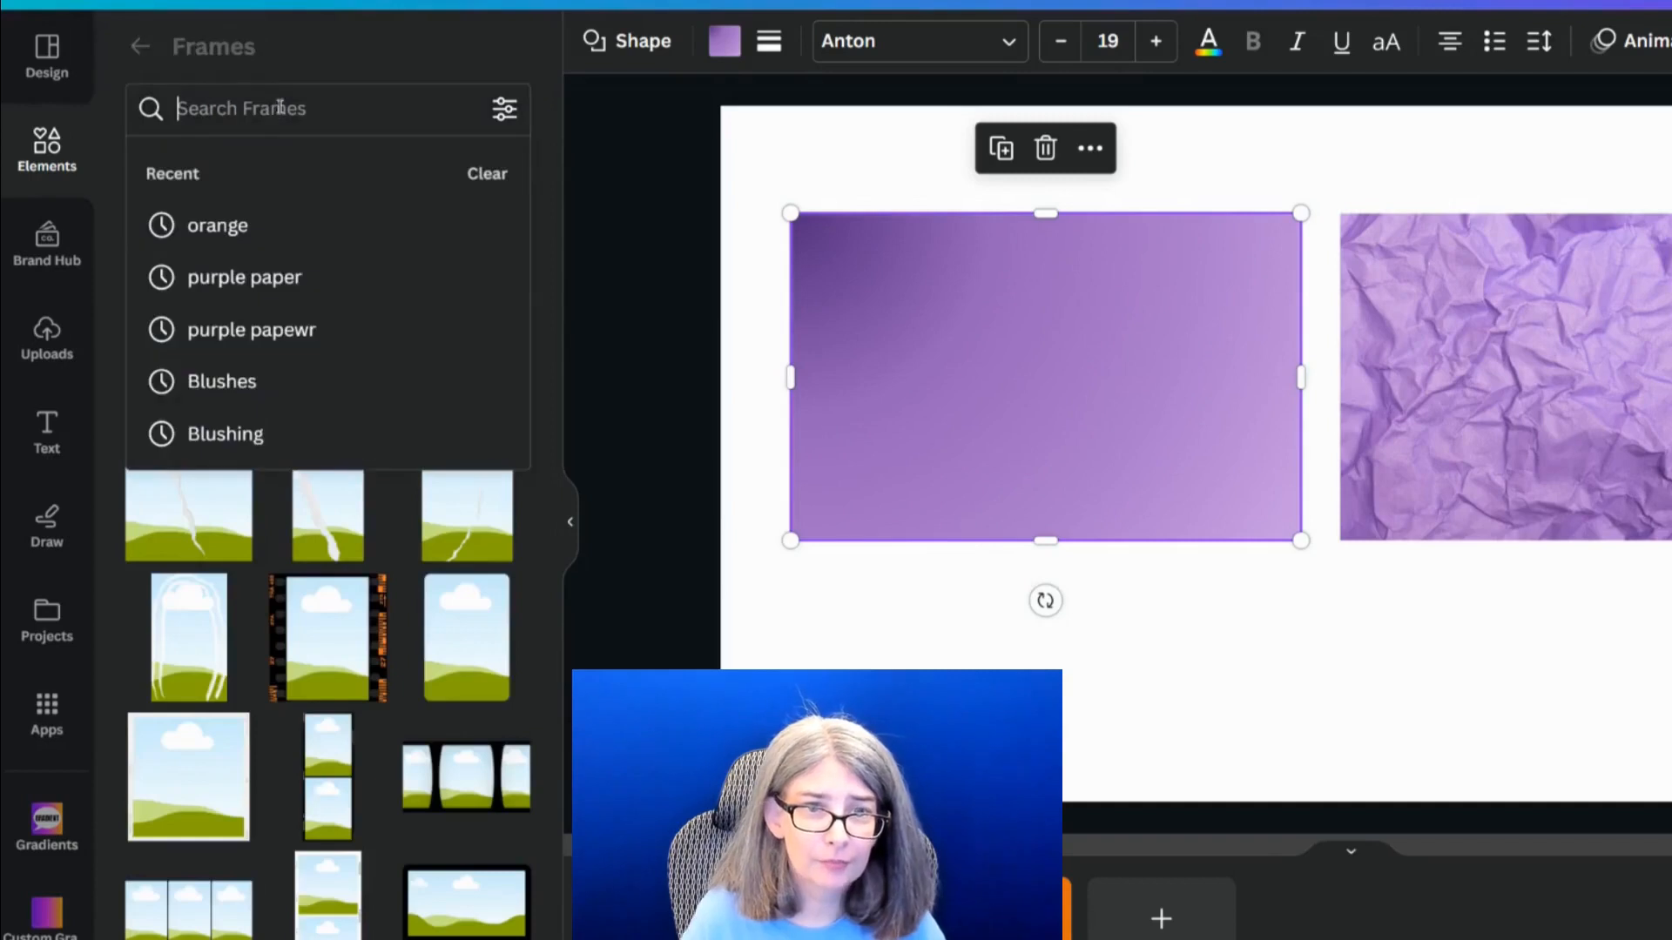
type("flower")
key("Return")
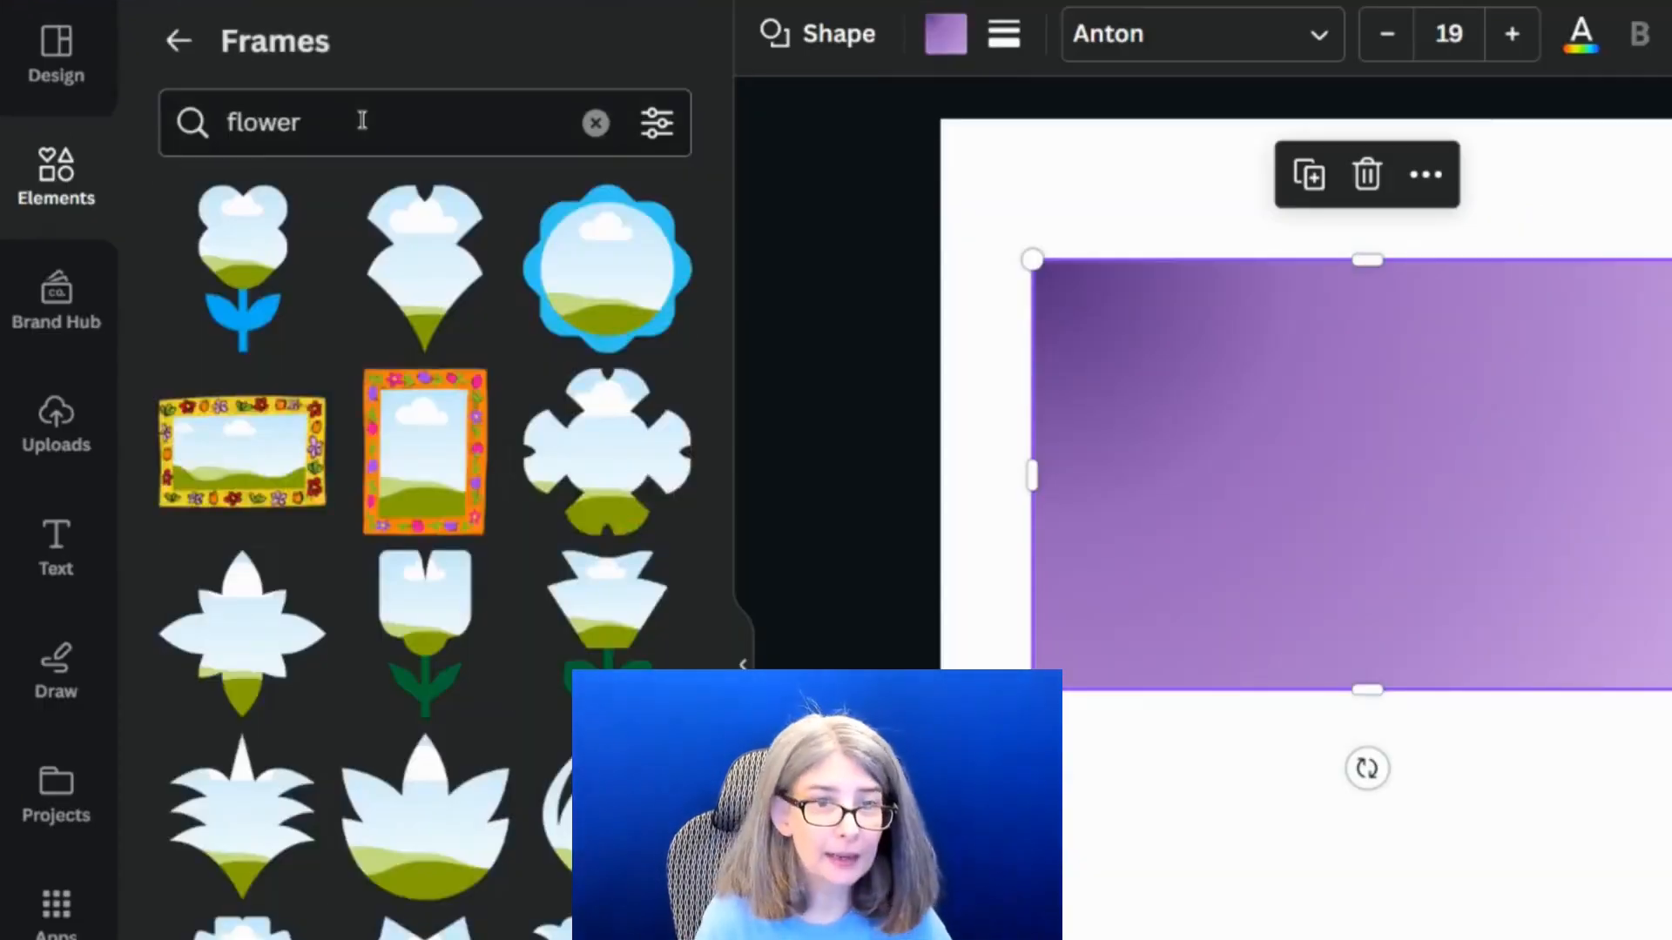
Insert the two-tiered flower frame that tapers to a point and position it overlapping the lower part of the purple gradient rectangle
left_click(446, 284)
left_click_drag(1628, 488, 1145, 630)
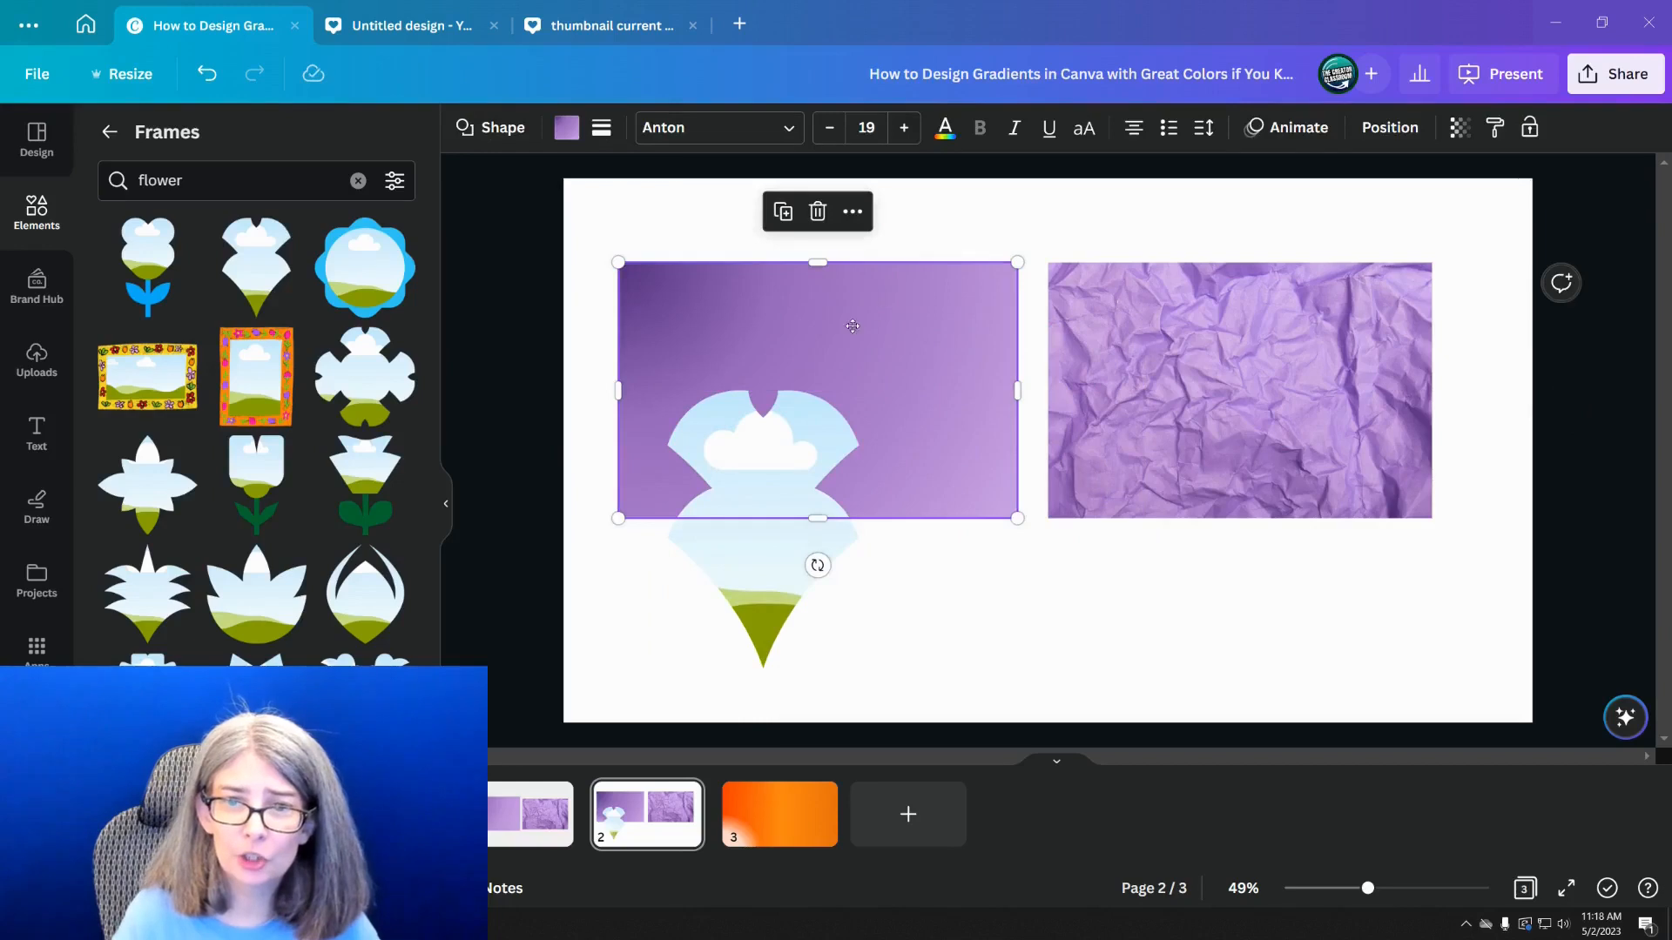
left_click_drag(852, 326, 1158, 481)
left_click_drag(1046, 529, 758, 303)
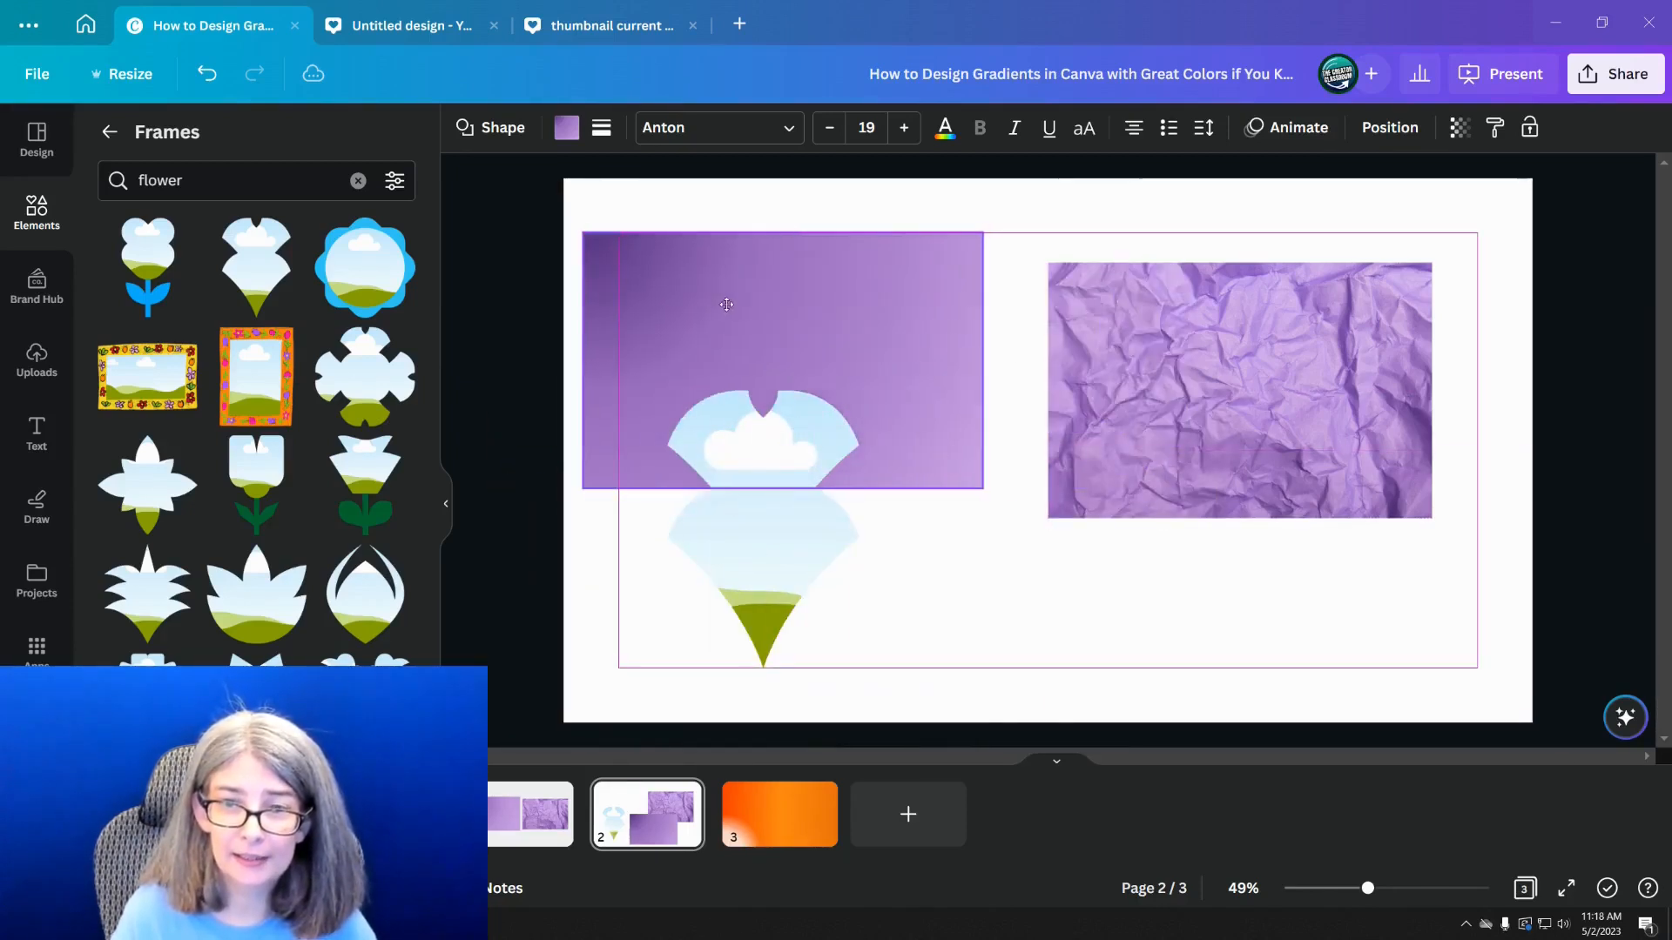
Fill the flower frame with the dark-to-light purple document gradient and move the purple rectangle clear of it
left_click(456, 135)
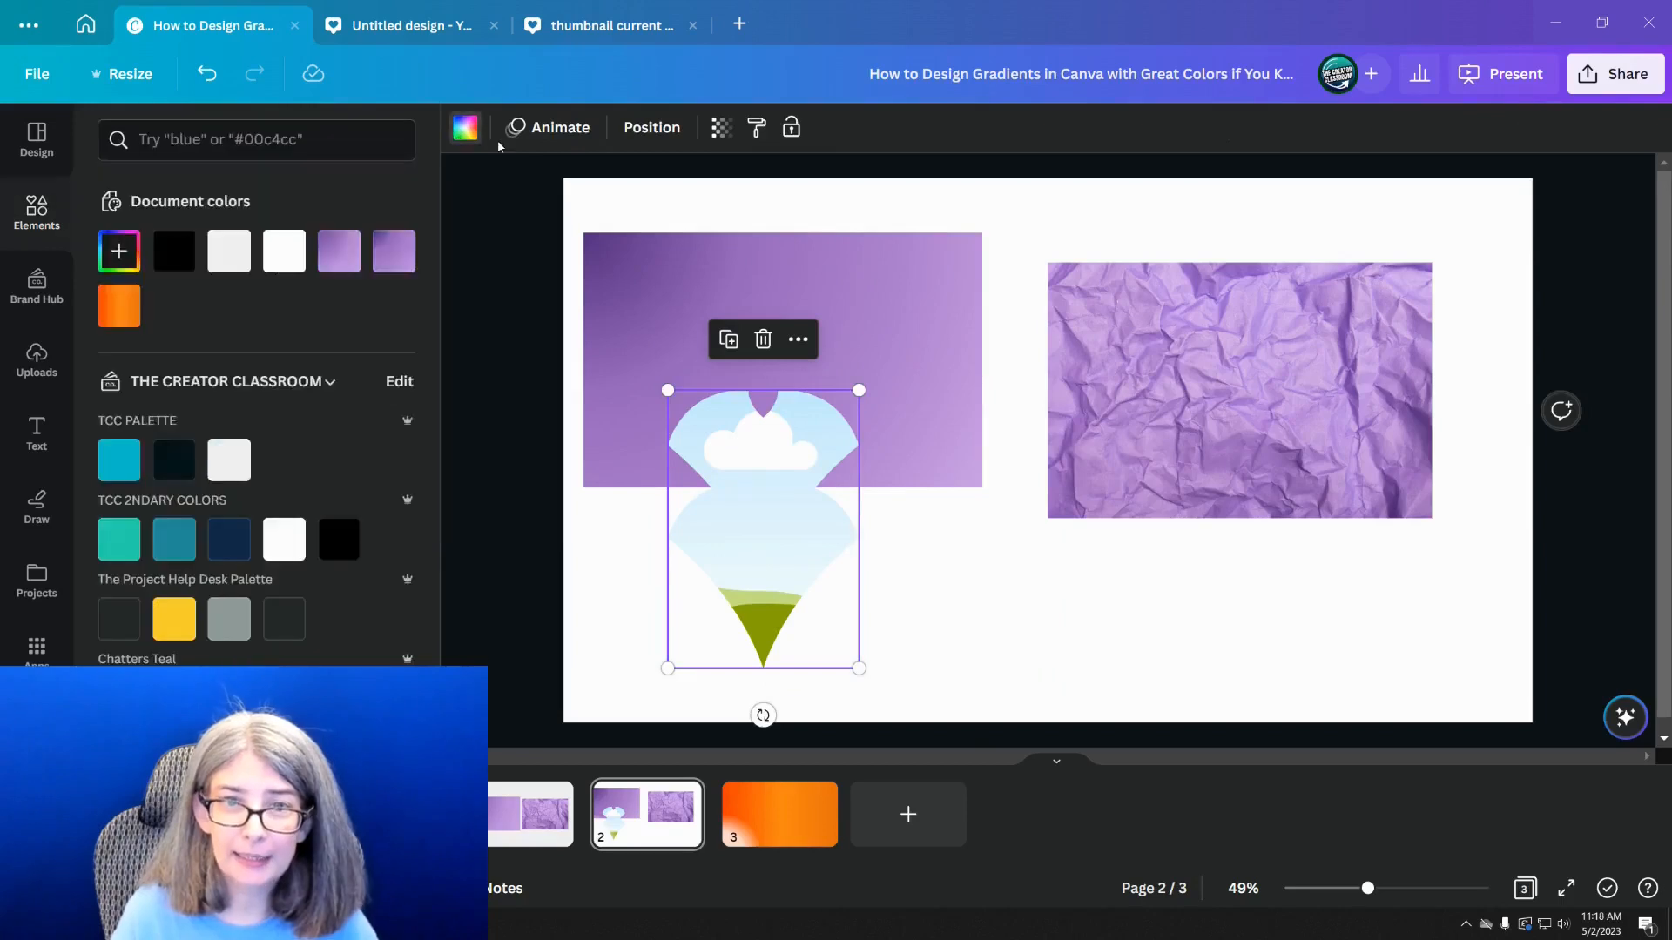
left_click(336, 261)
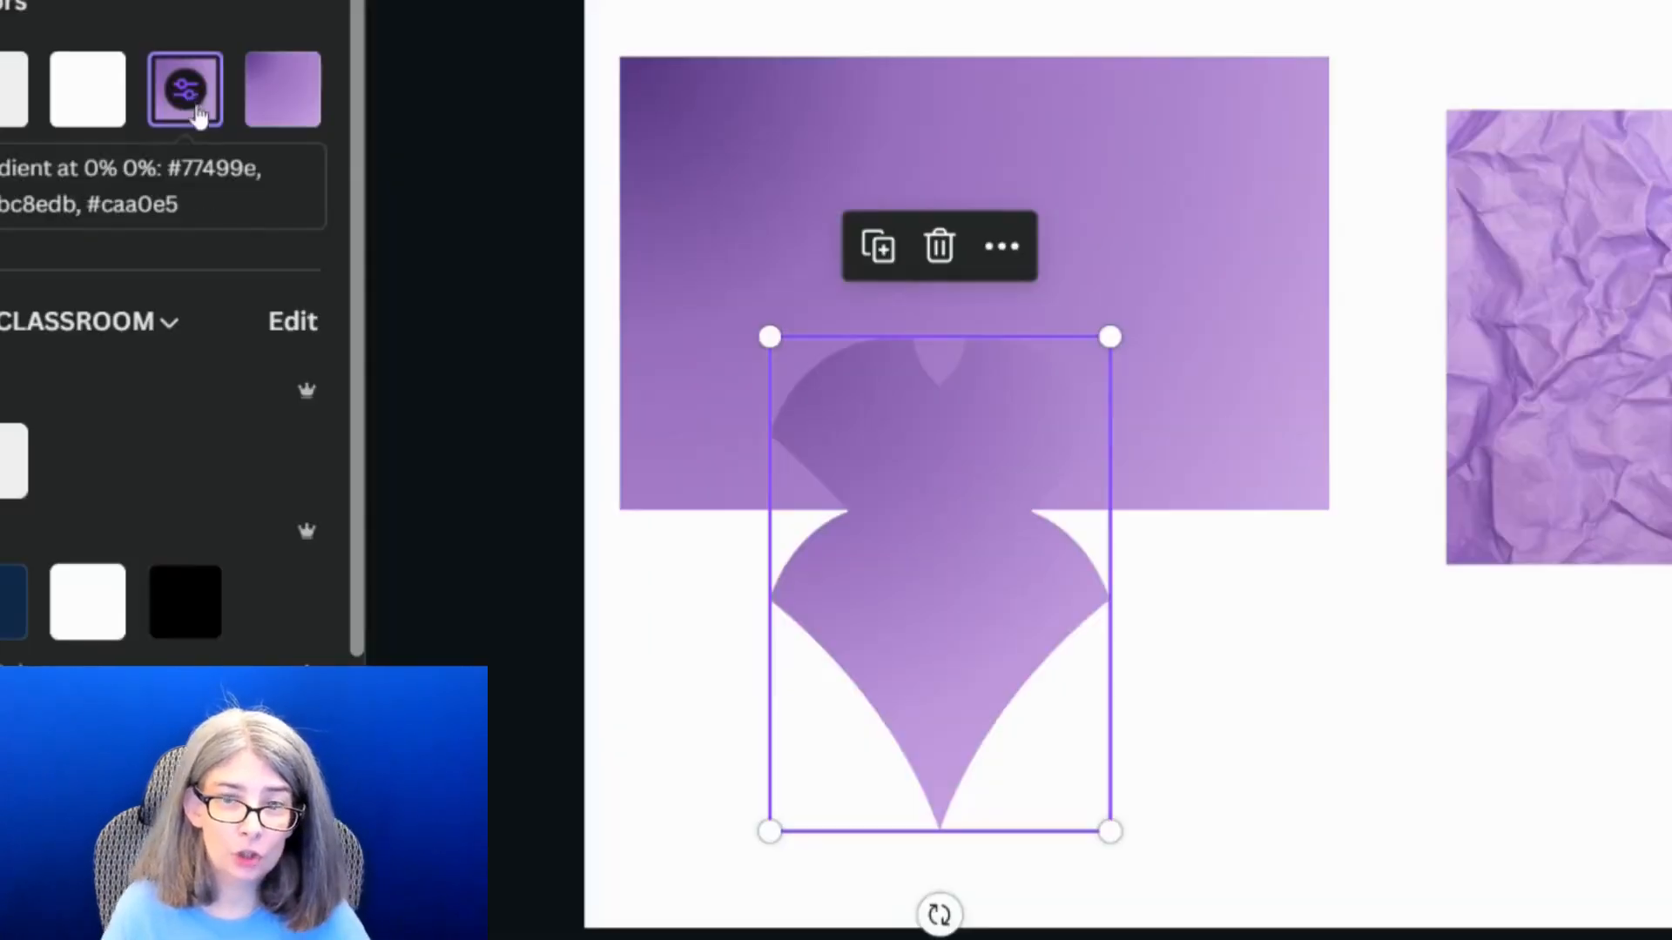
left_click(1171, 290)
left_click_drag(1198, 165, 1671, 510)
left_click(996, 511)
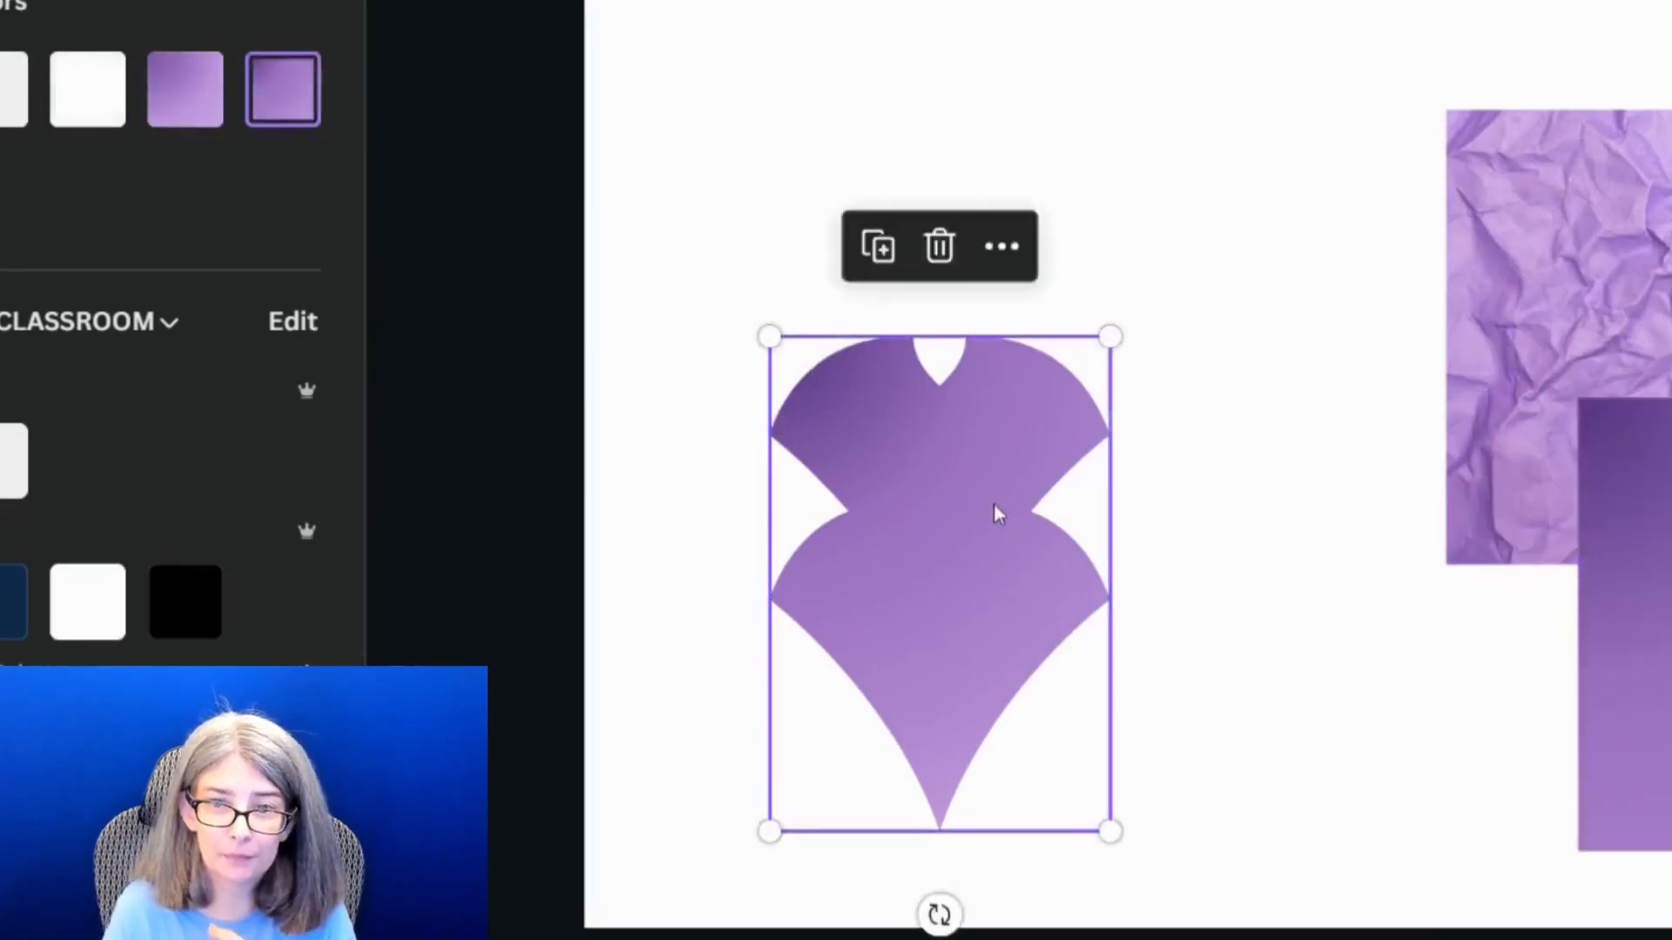